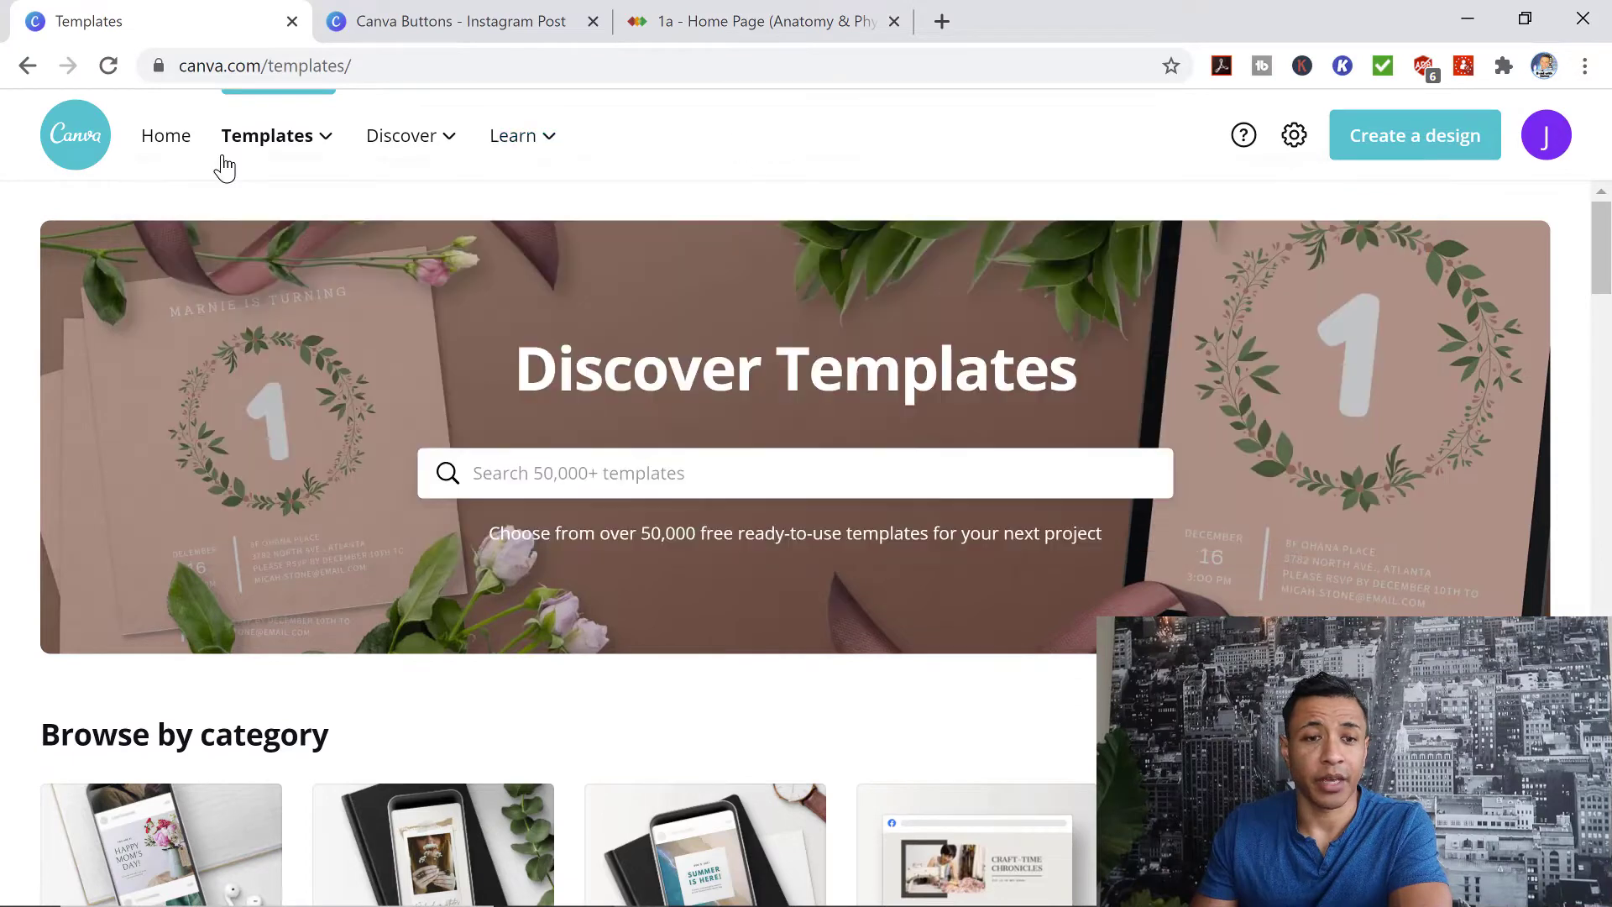
- Go to the home page and open the list of design types for creating a design
{"action": "left_click", "coordinate": [173, 141]}
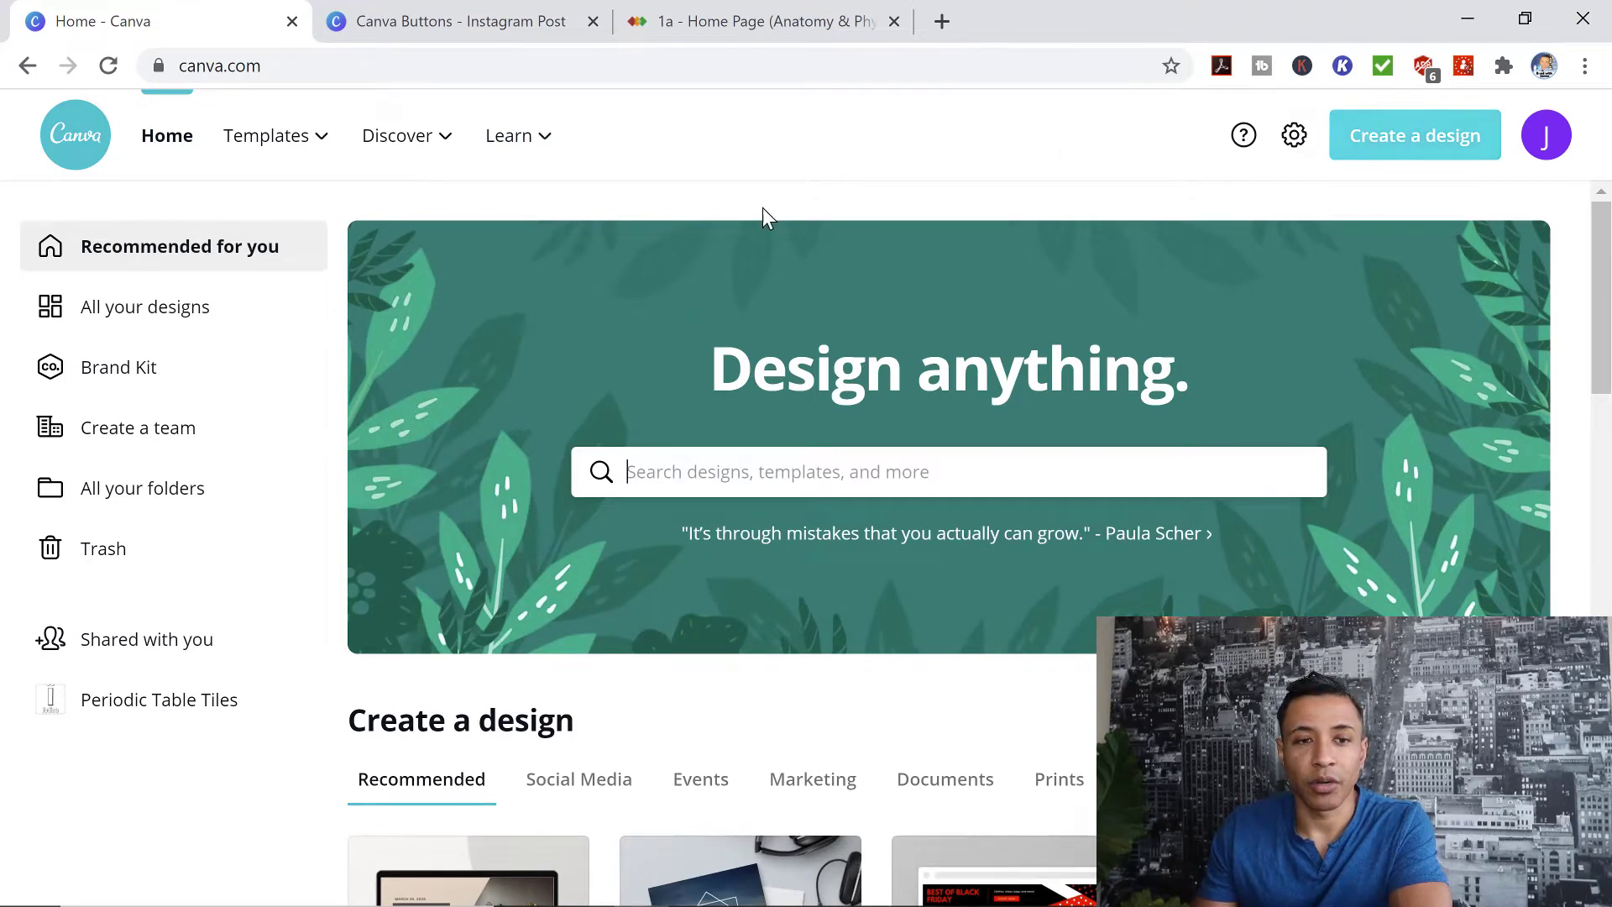
{"action": "left_click", "coordinate": [1417, 156]}
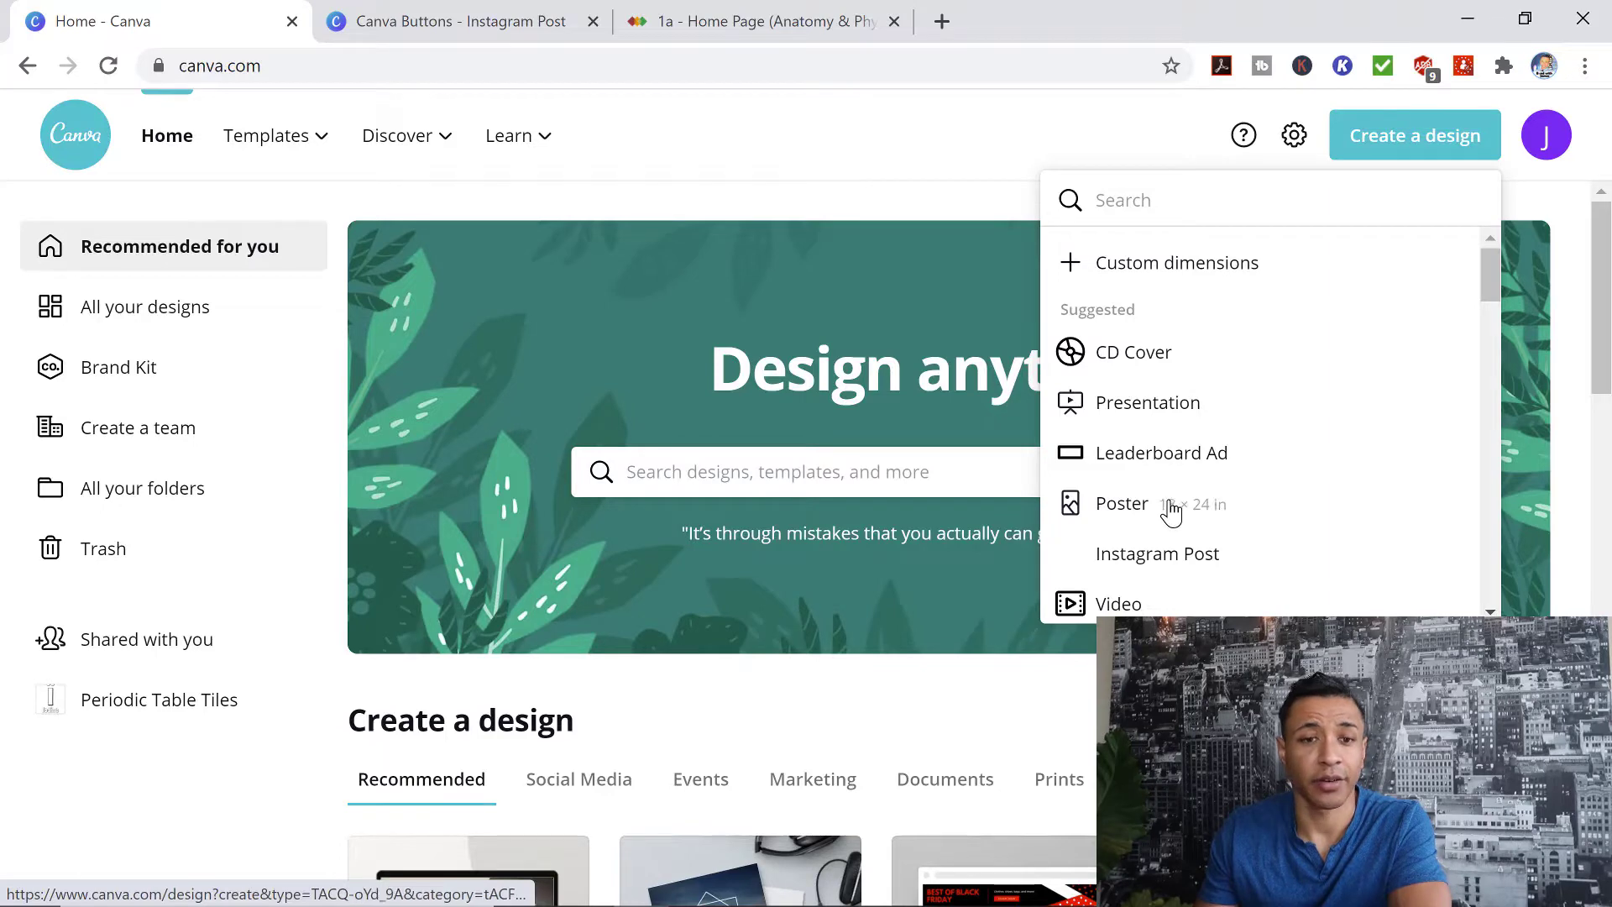
- Open the templates page and look through its categories, from Instagram stories and posts to Facebook covers and flyers
{"action": "left_click", "coordinate": [329, 150]}
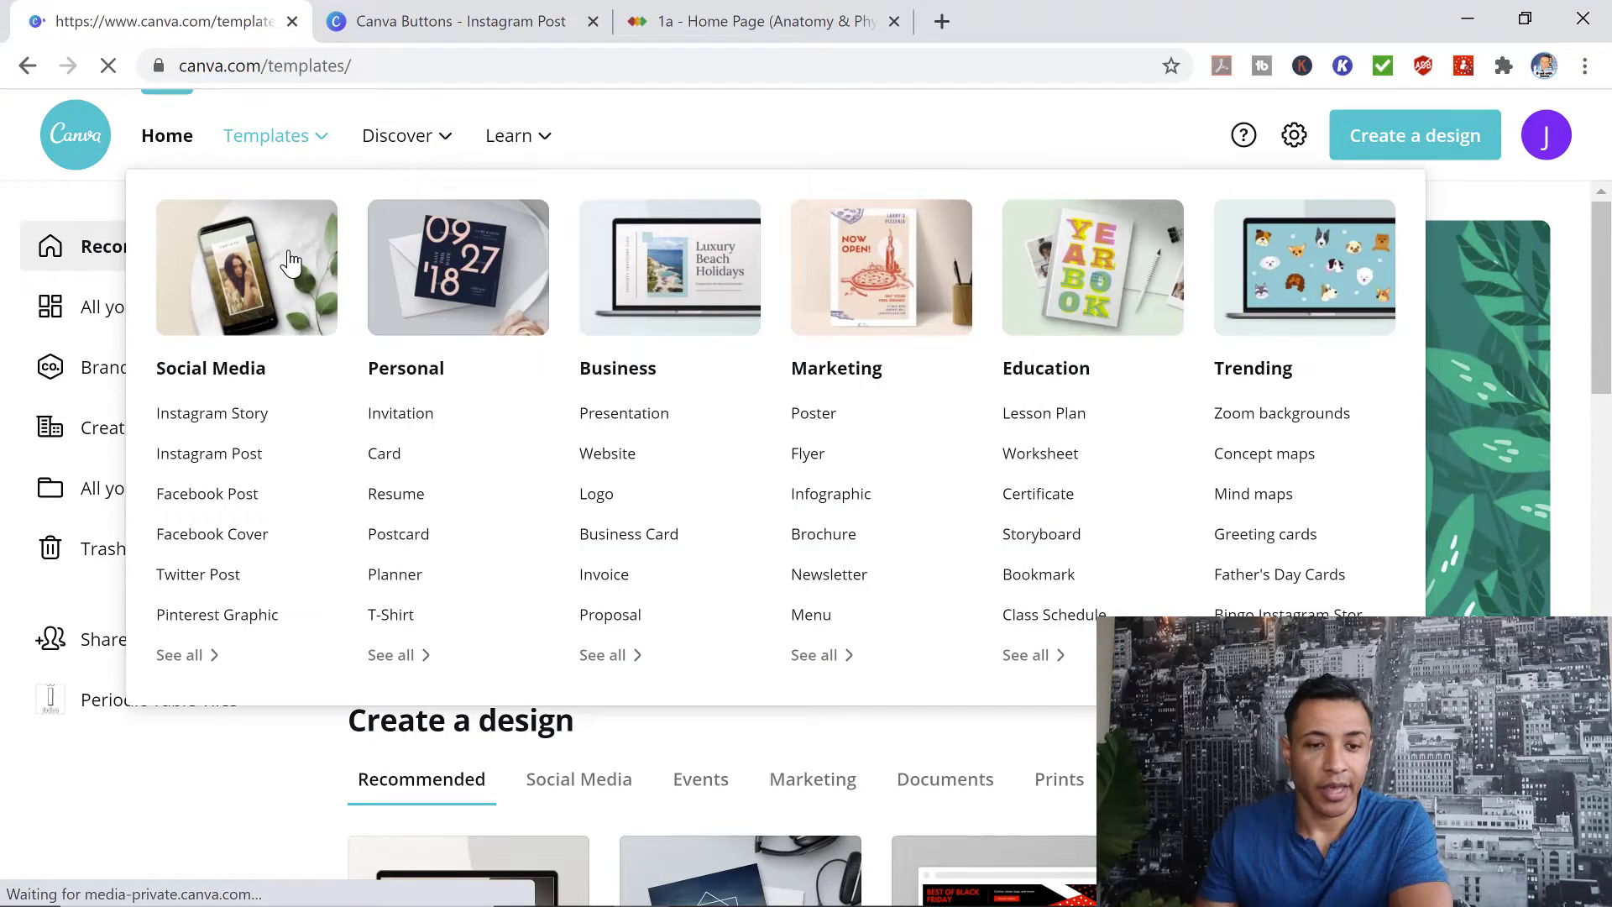
{"action": "scroll", "coordinate": [1299, 414], "scroll_direction": "down", "scroll_amount": 8}
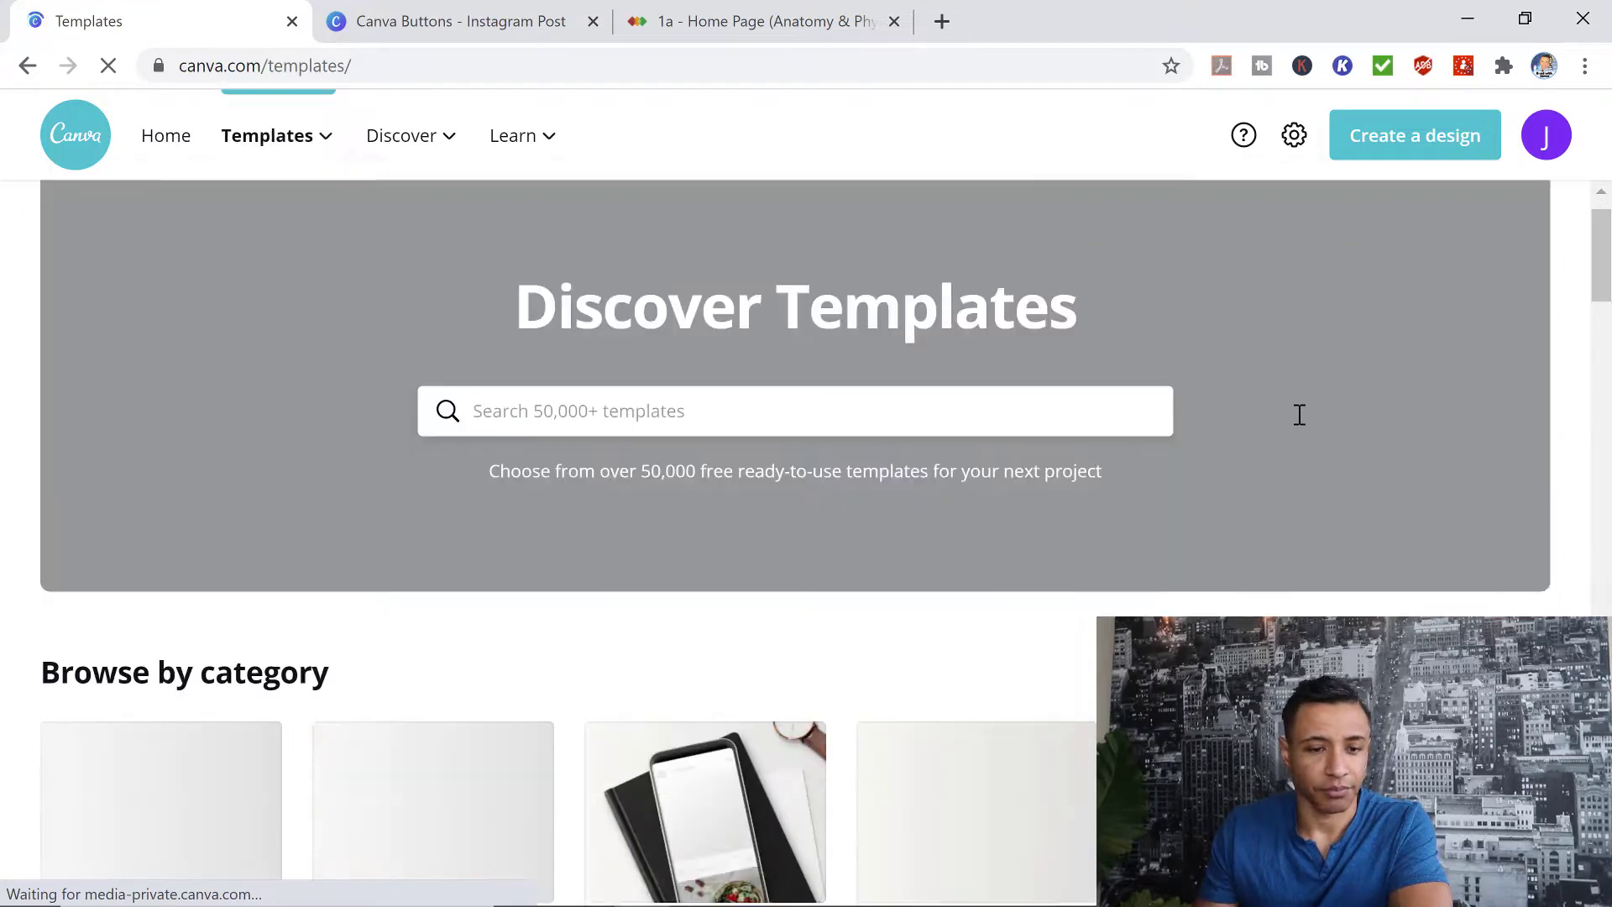
{"action": "scroll", "coordinate": [1313, 414], "scroll_direction": "down", "scroll_amount": 5}
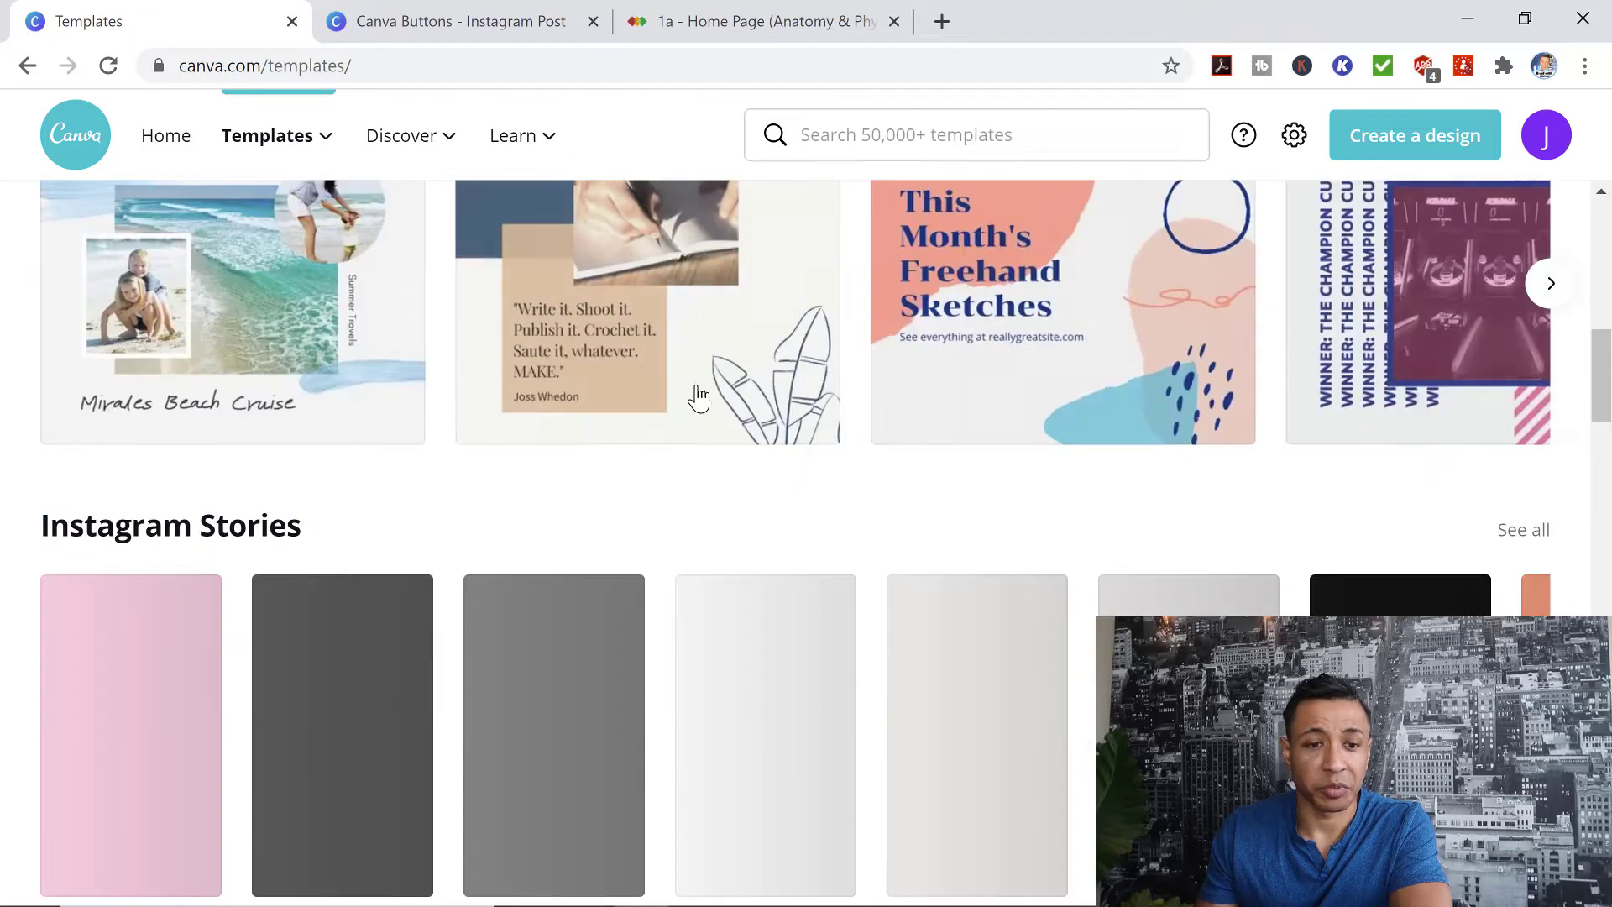
{"action": "scroll", "coordinate": [323, 646], "scroll_direction": "down", "scroll_amount": 12}
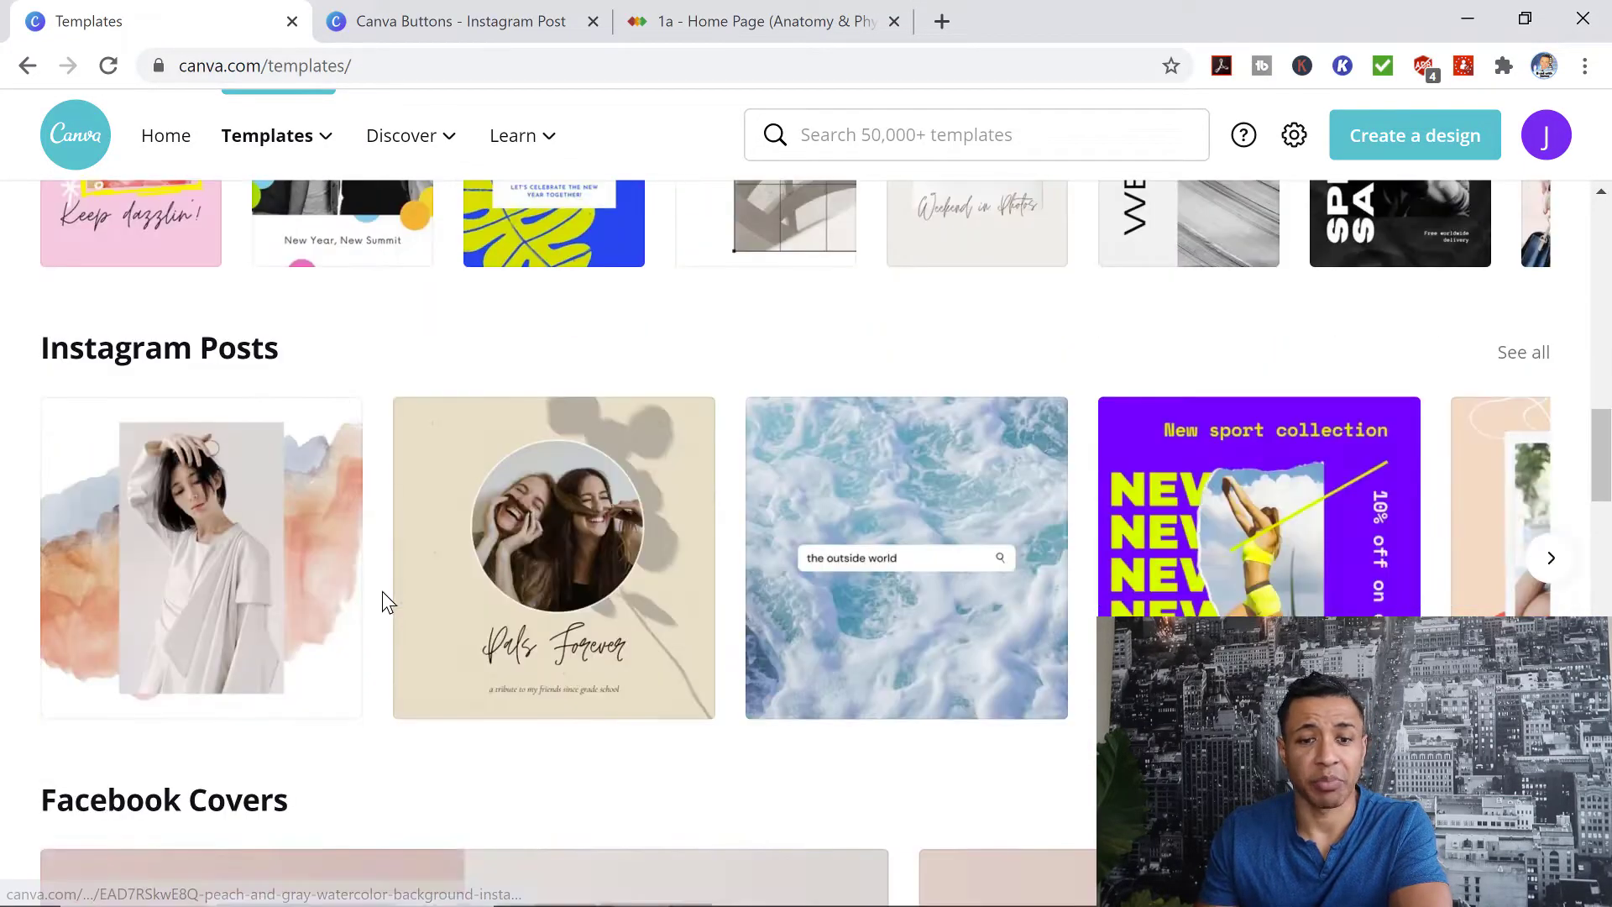
{"action": "scroll", "coordinate": [383, 597], "scroll_direction": "down", "scroll_amount": 4}
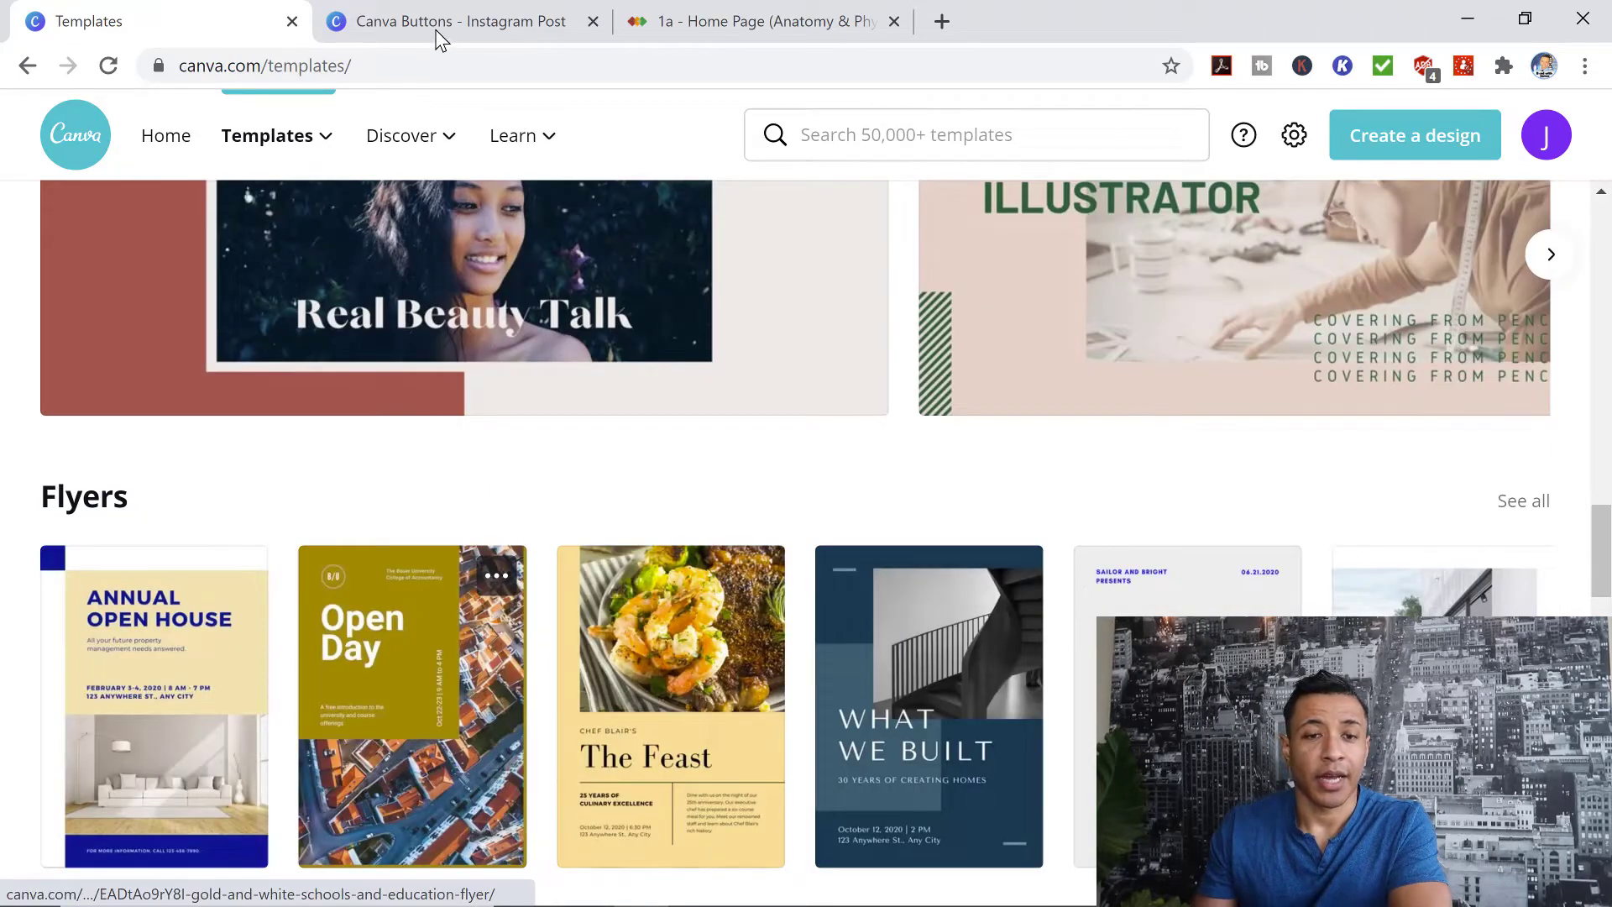
- Switch to the course's anatomy and physiology home page and examine the buttons under Units of Study
{"action": "left_click", "coordinate": [439, 23]}
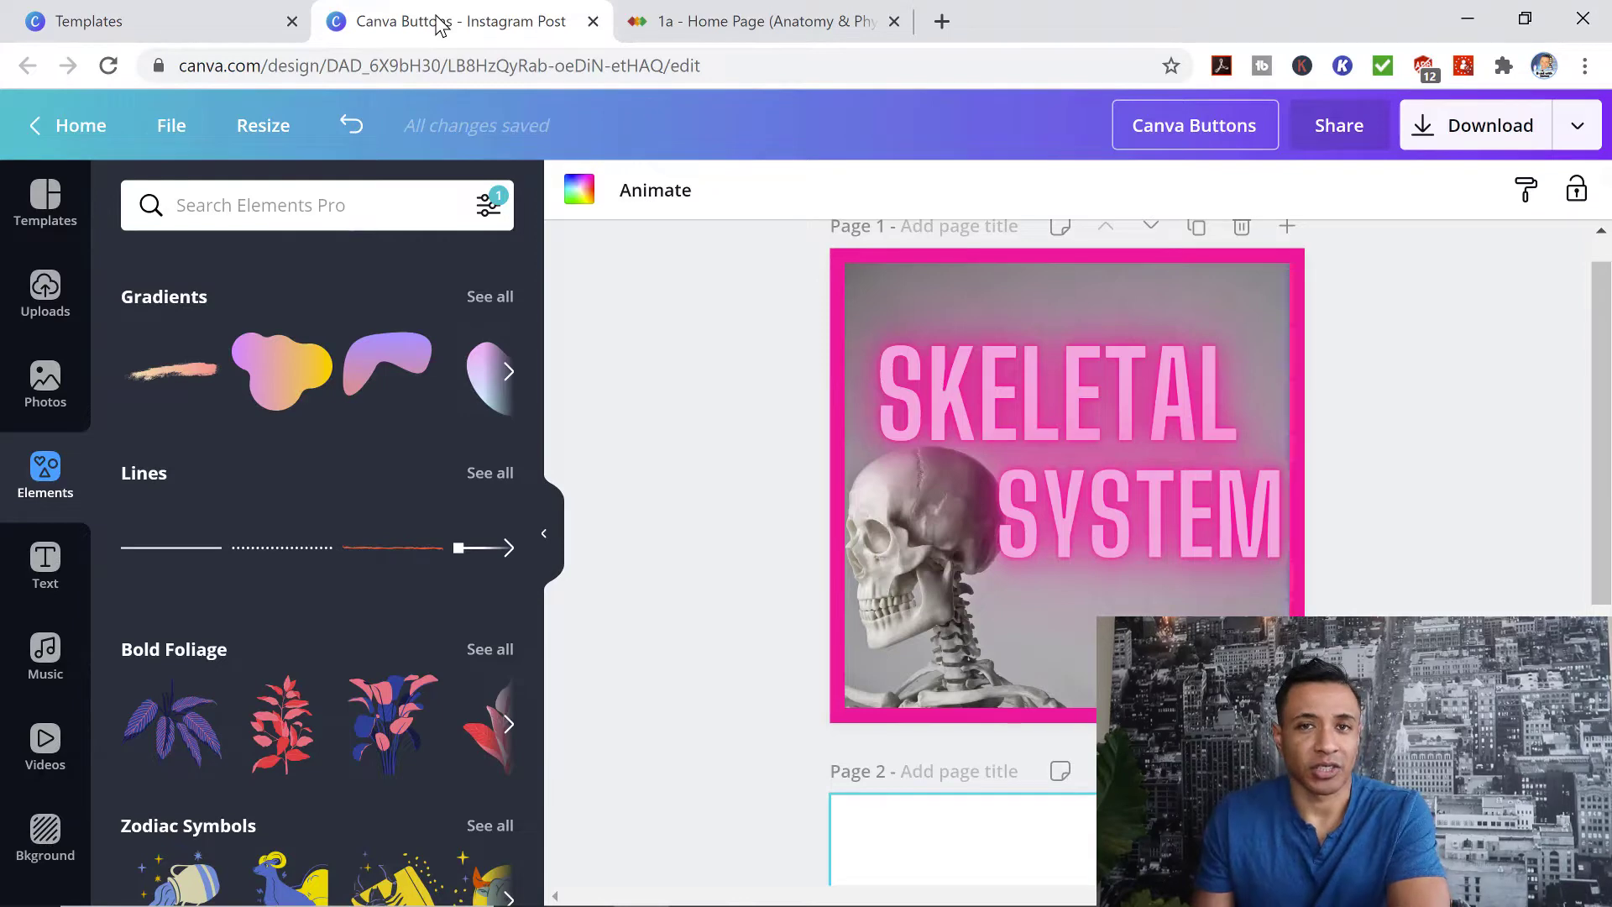
{"action": "left_click", "coordinate": [732, 1]}
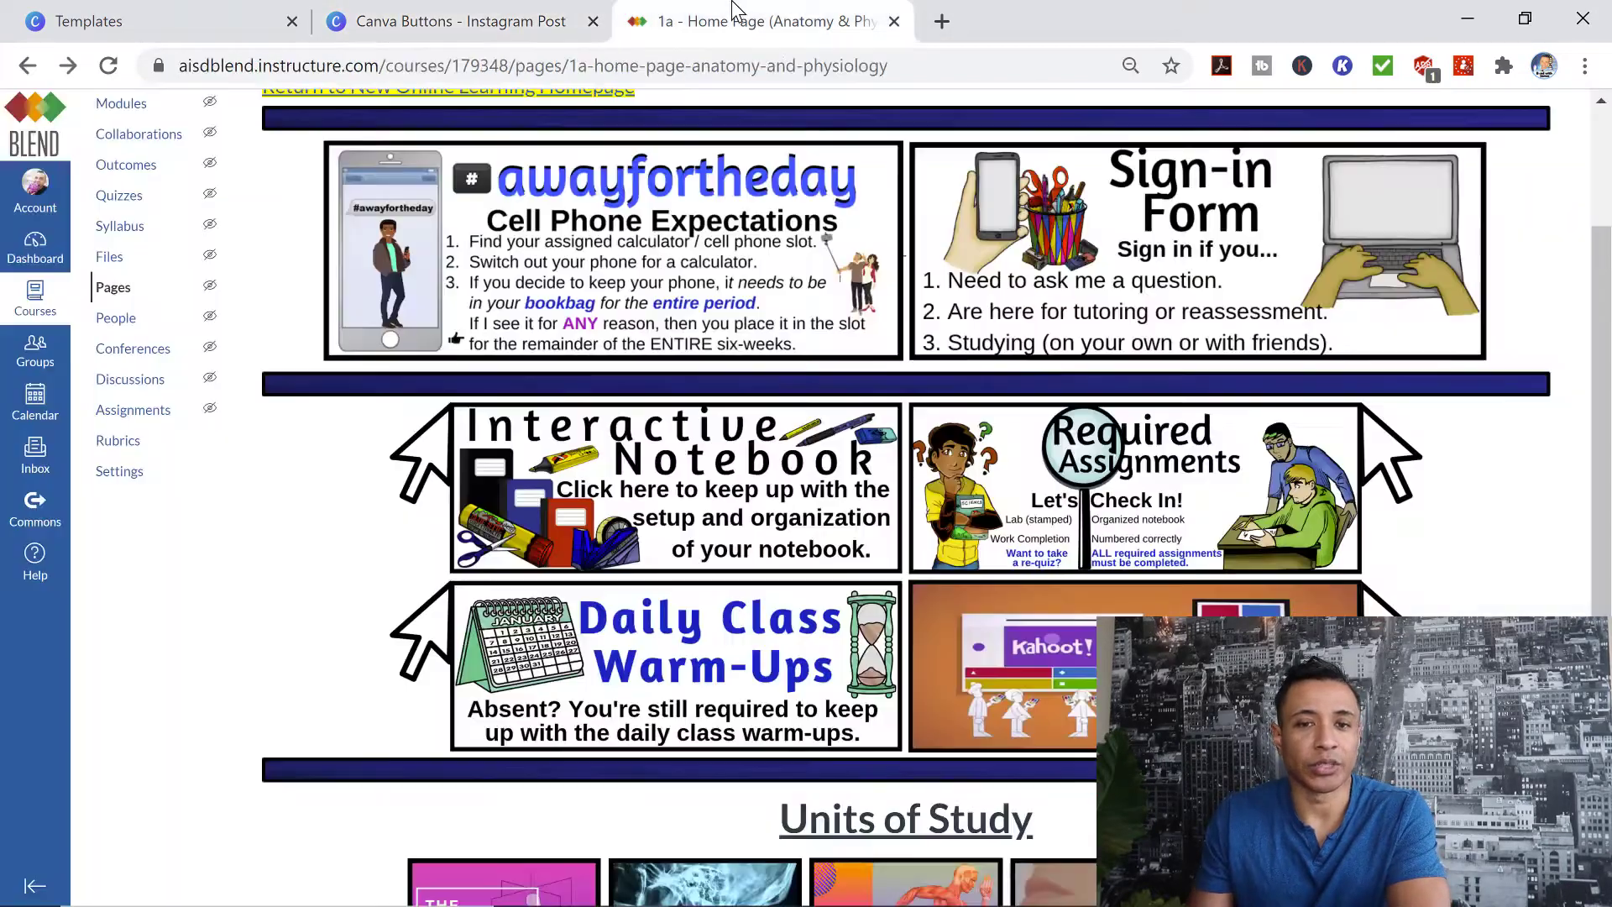
{"action": "scroll", "coordinate": [1319, 544], "scroll_direction": "down", "scroll_amount": 1}
{"action": "scroll", "coordinate": [1318, 544], "scroll_direction": "down", "scroll_amount": 5}
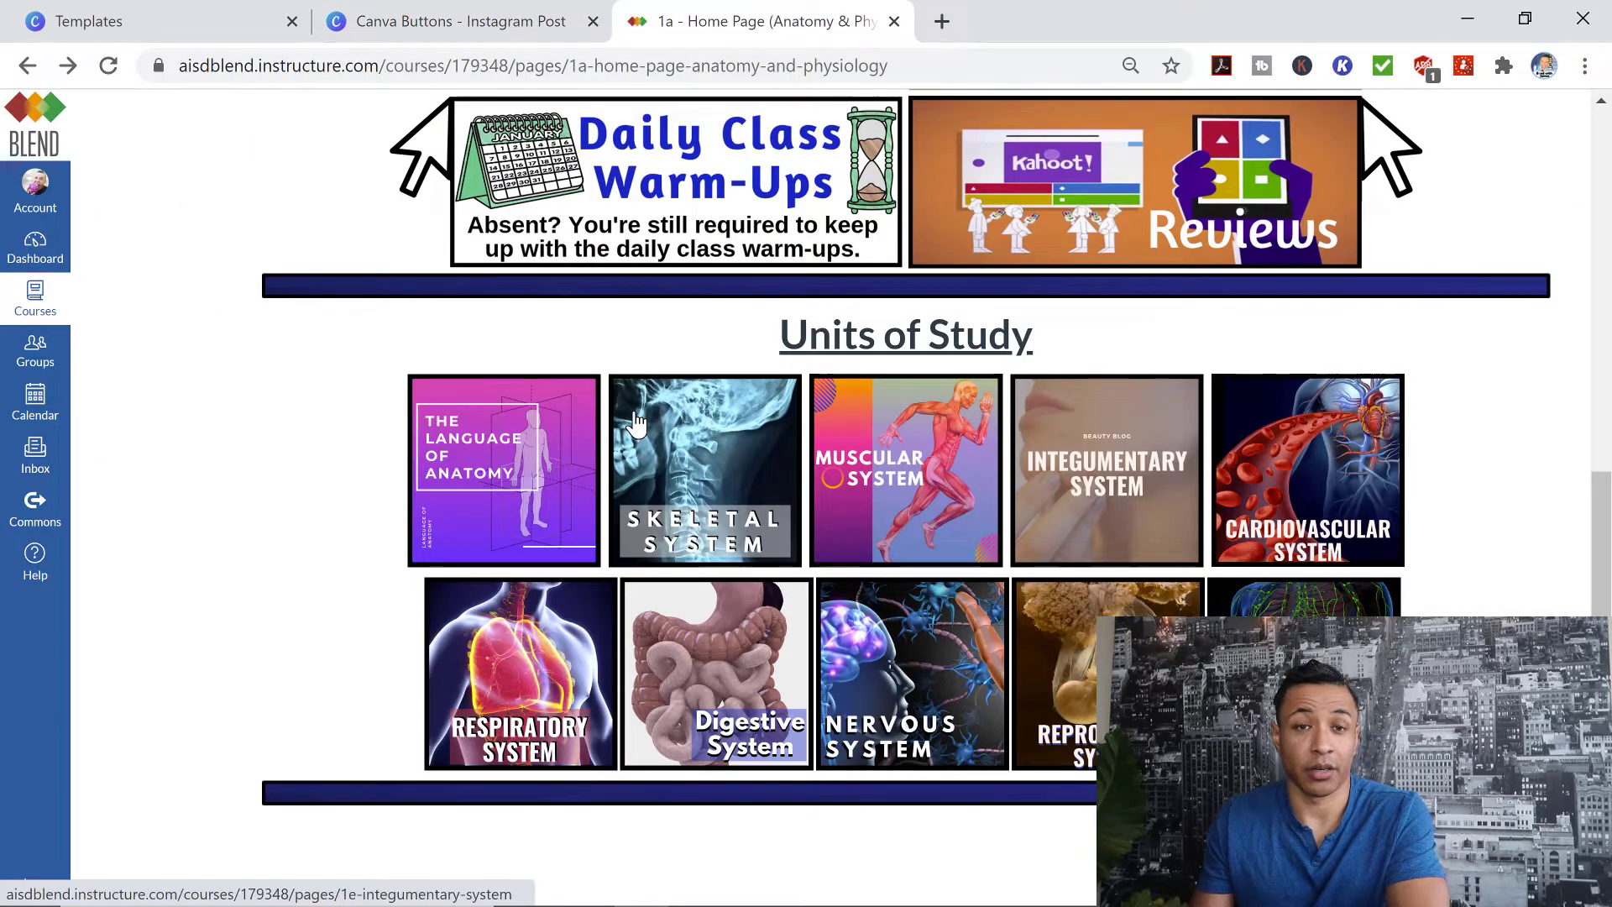
- Return to the Canva Buttons design and add three blank pages after page 2
{"action": "left_click", "coordinate": [384, 23]}
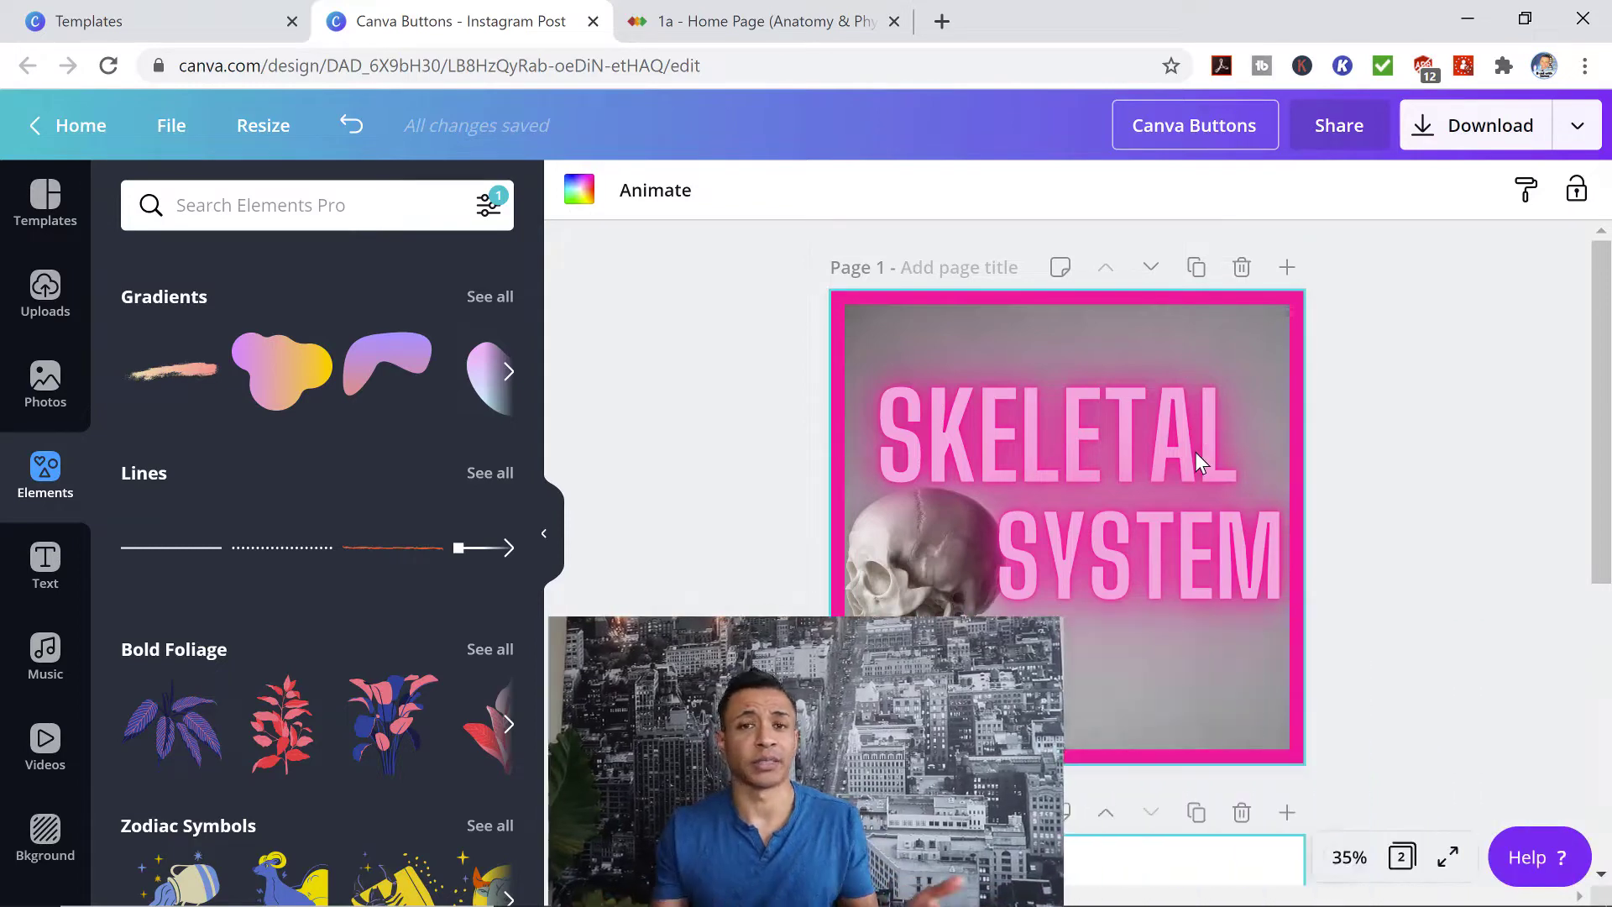
{"action": "scroll", "coordinate": [1238, 445], "scroll_direction": "down", "scroll_amount": 3}
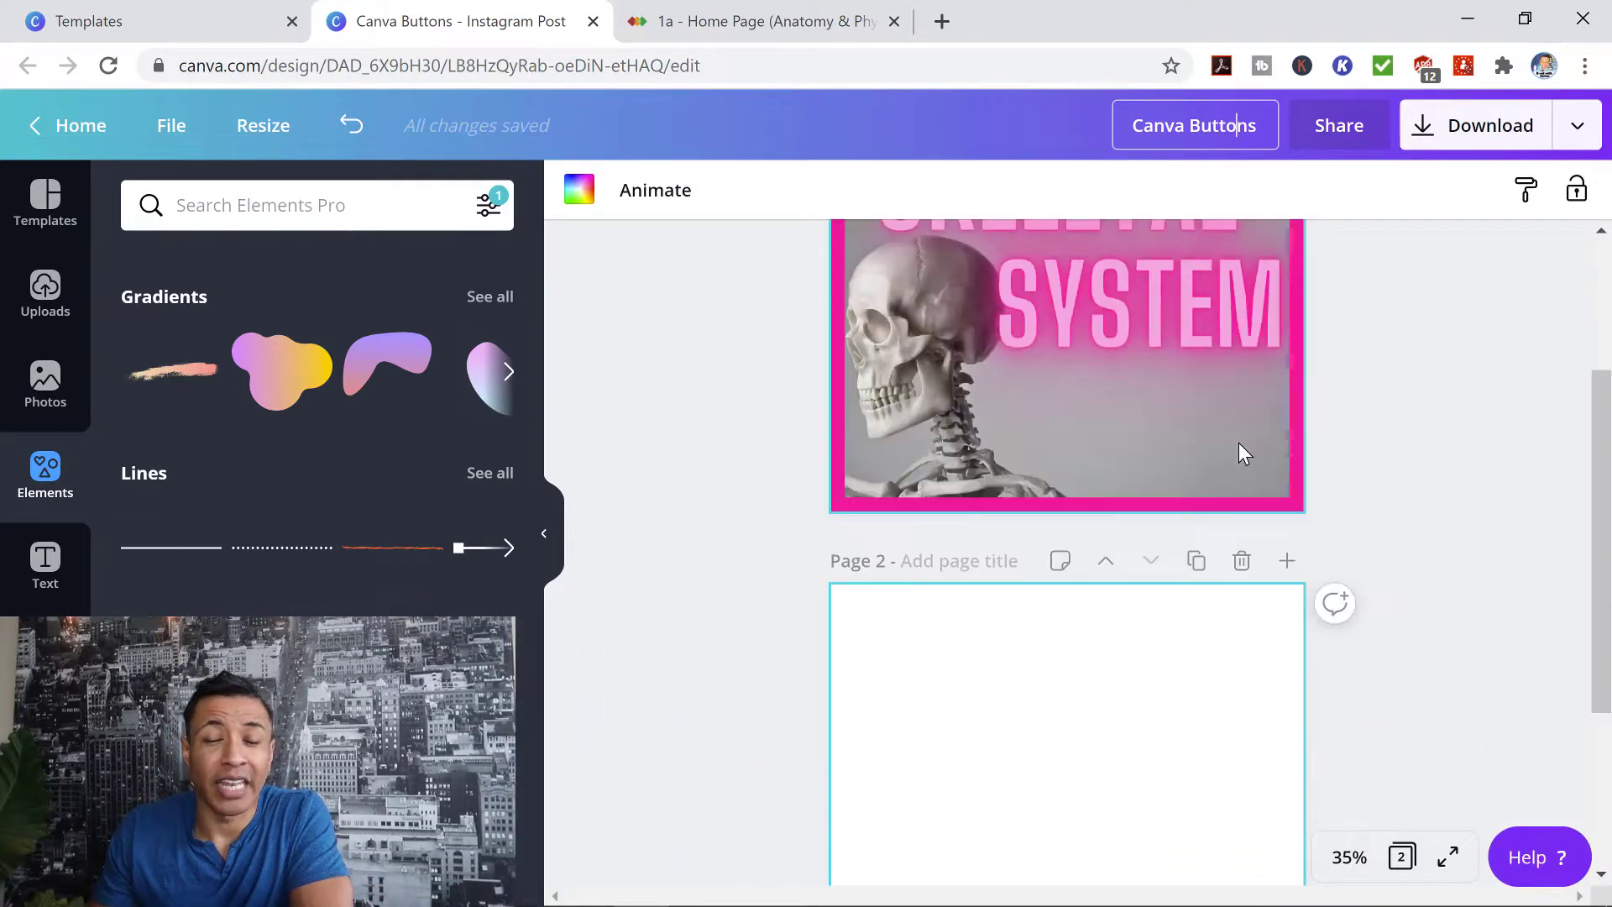
{"action": "scroll", "coordinate": [1242, 689], "scroll_direction": "down", "scroll_amount": 3}
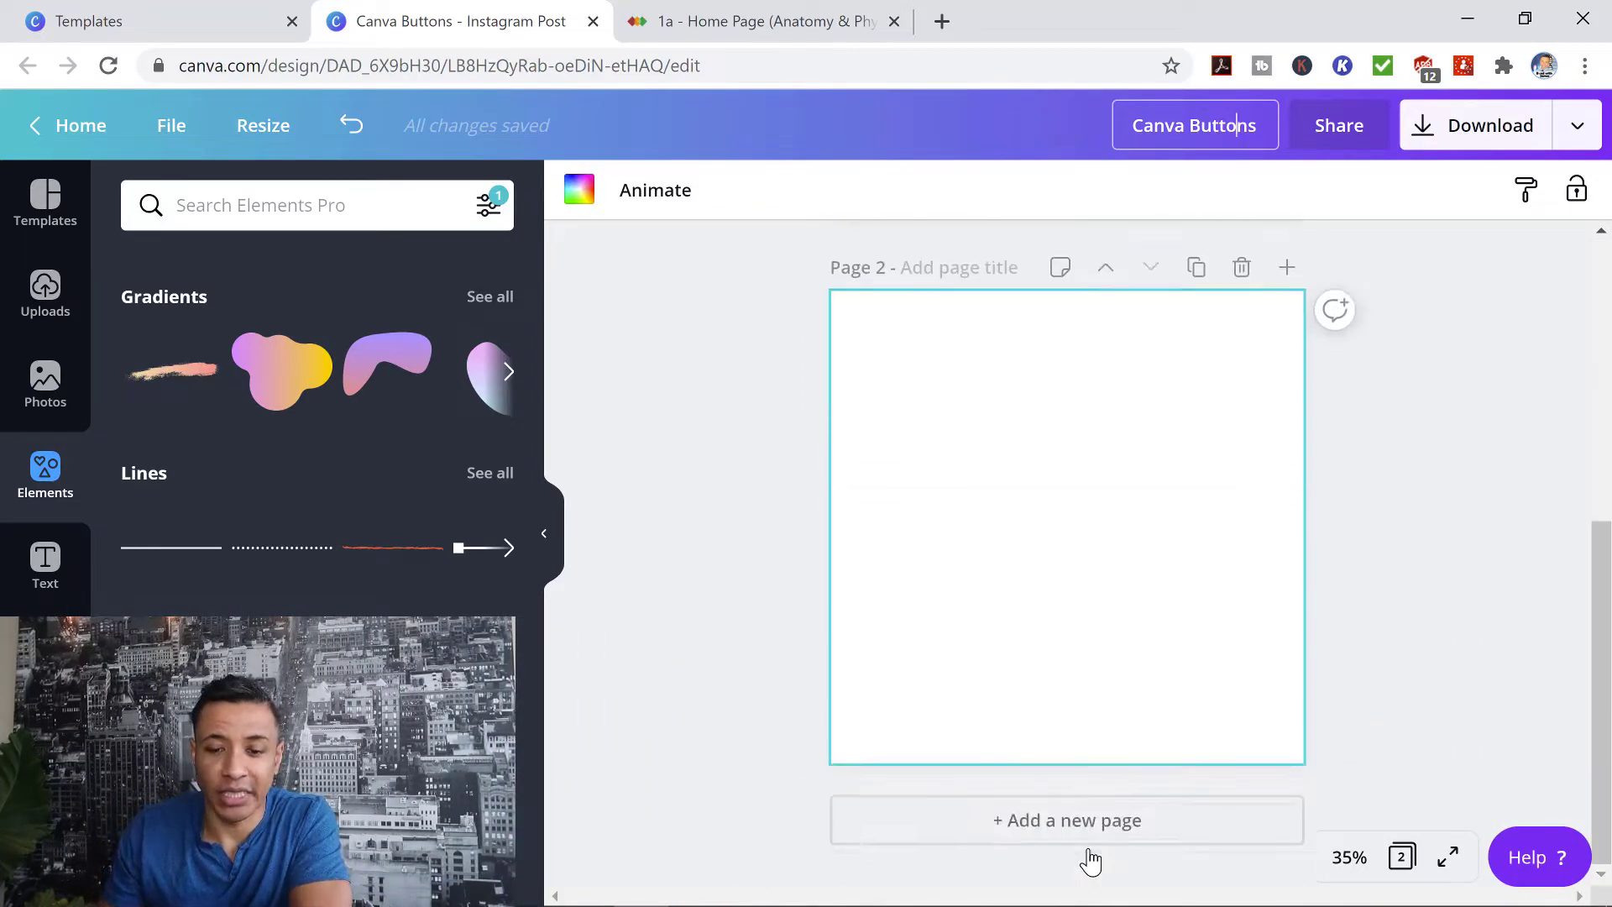
{"action": "left_click", "coordinate": [1086, 822]}
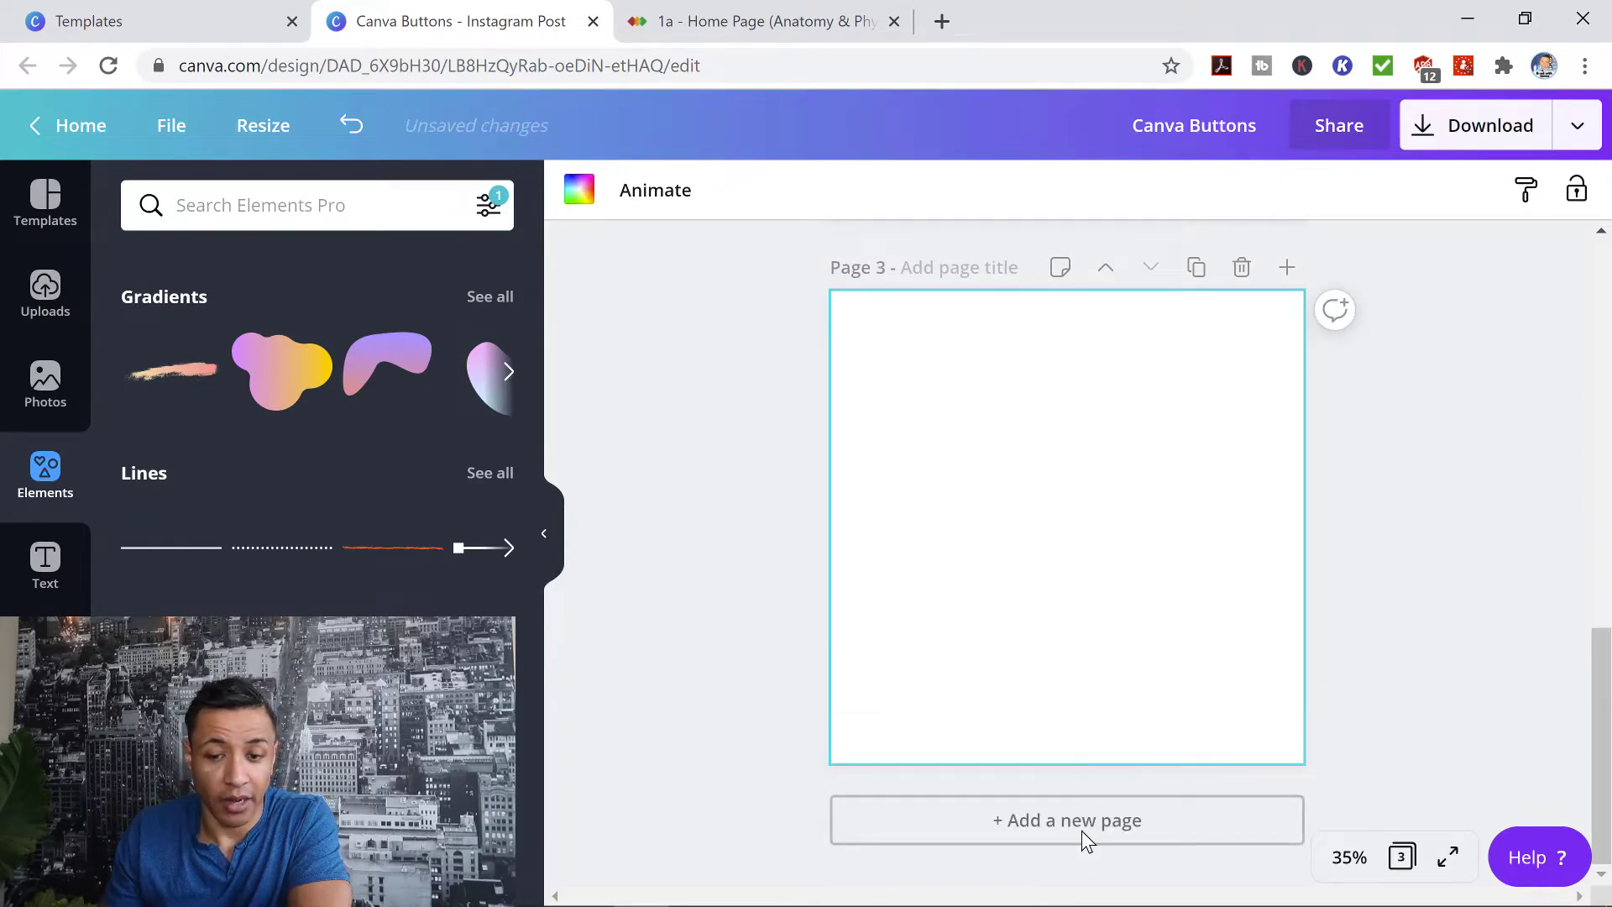
{"action": "left_click", "coordinate": [1081, 830]}
{"action": "left_click", "coordinate": [1095, 823]}
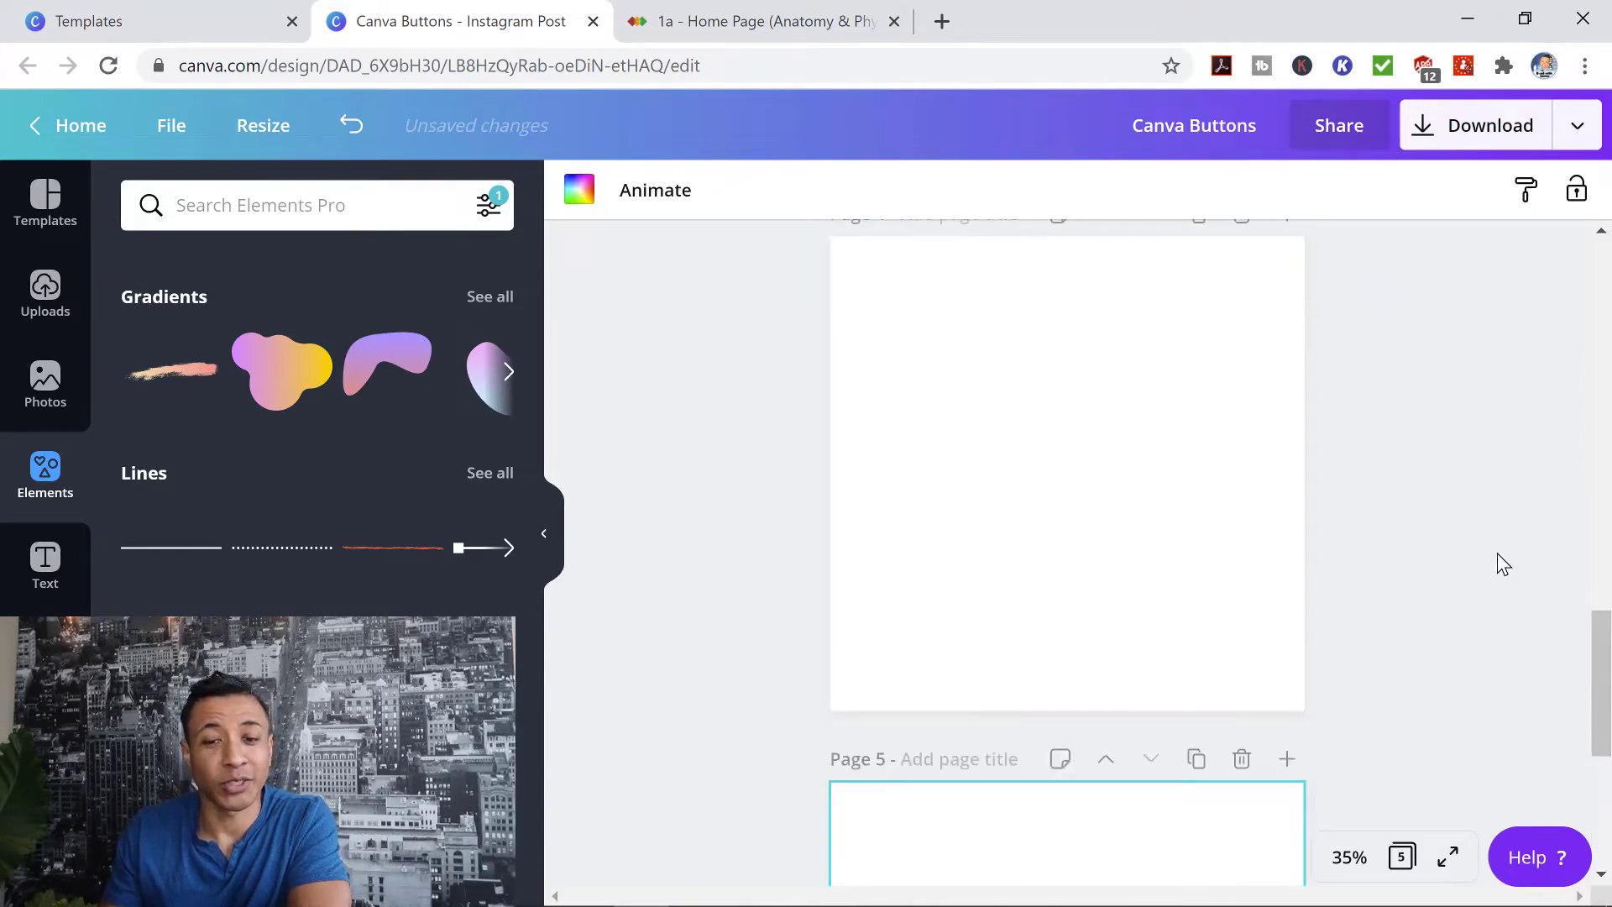
- Review the photo search filters for color, orientation and free or Pro availability
{"action": "scroll", "coordinate": [1431, 558], "scroll_direction": "up", "scroll_amount": 15}
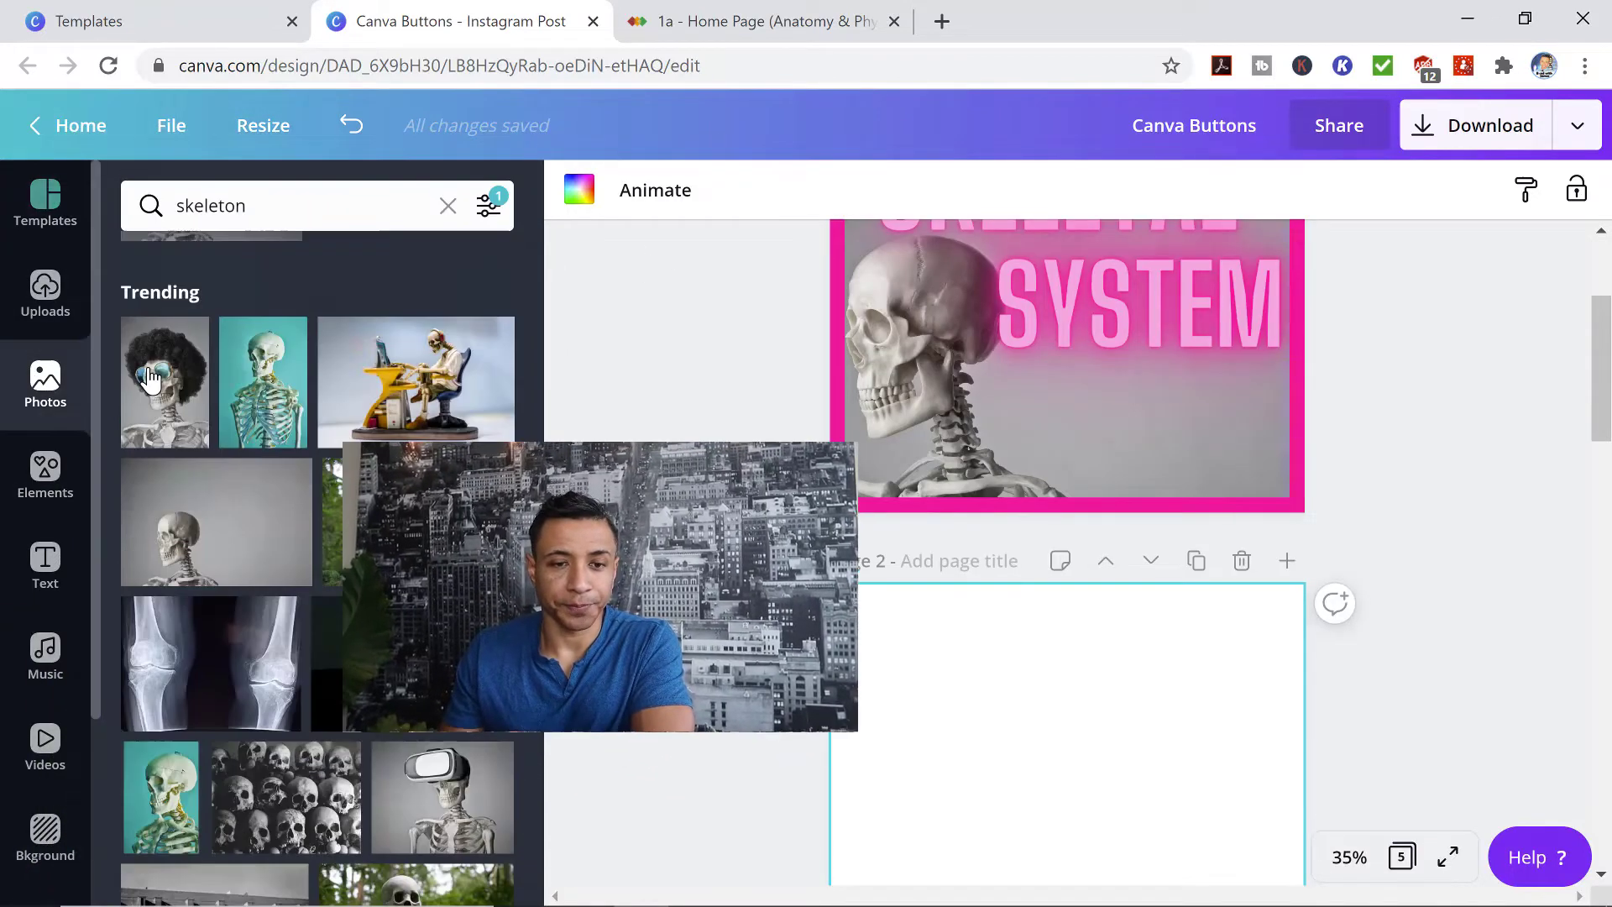
{"action": "left_click", "coordinate": [487, 206]}
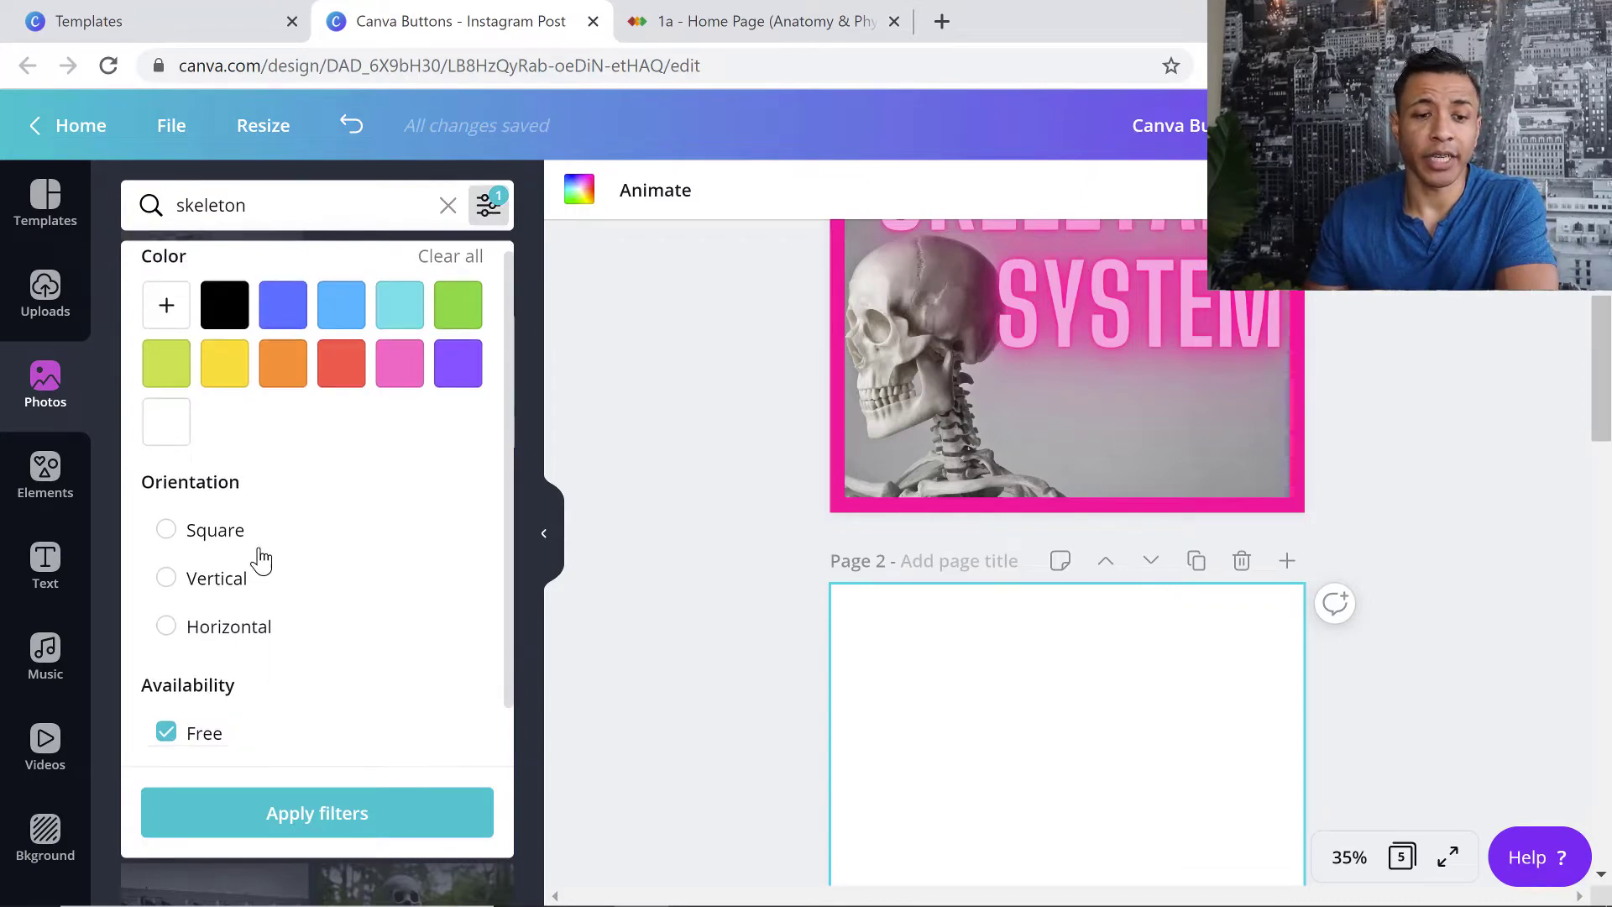
{"action": "scroll", "coordinate": [267, 588], "scroll_direction": "down", "scroll_amount": 1}
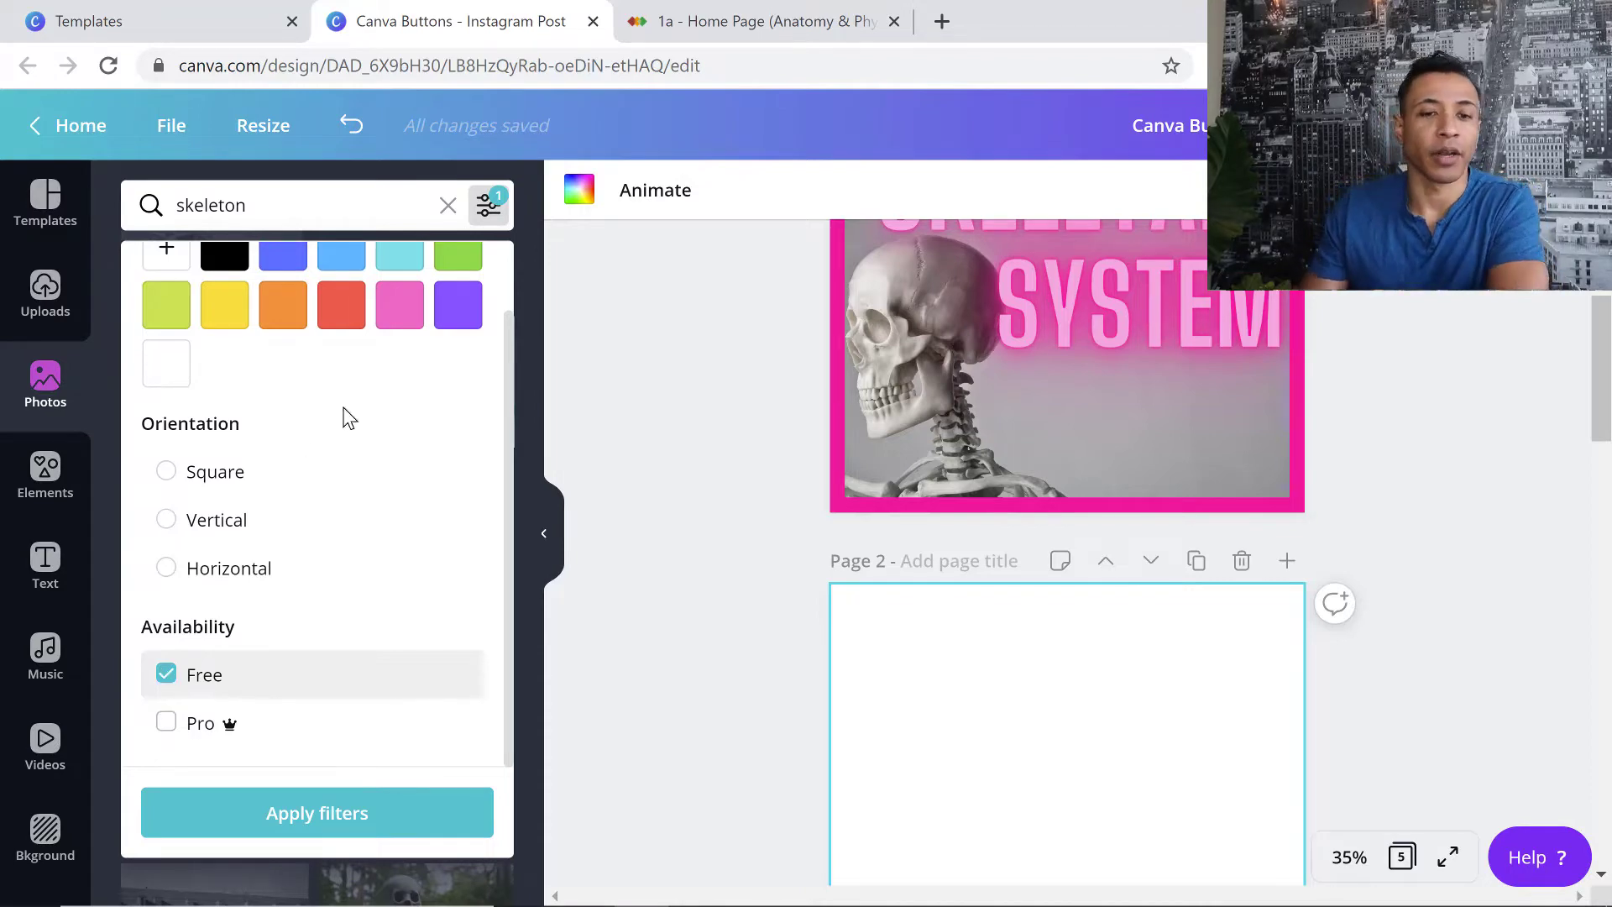
{"action": "left_click", "coordinate": [488, 205]}
- Search the photos for "skeleton" and look through the images
{"action": "left_click", "coordinate": [235, 212]}
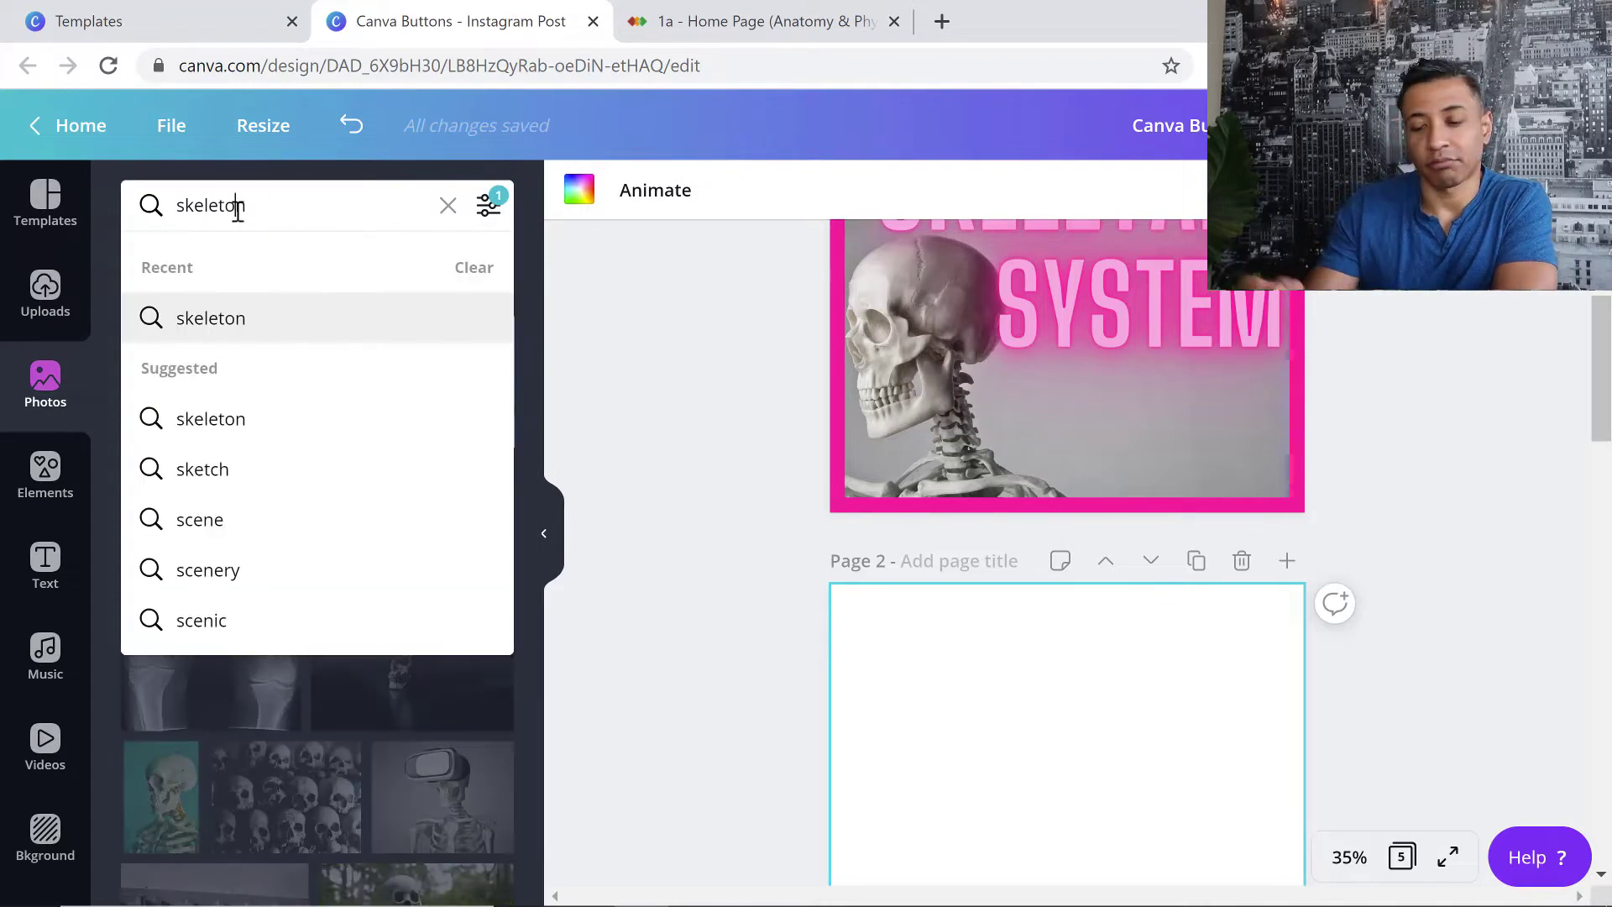
{"action": "key", "text": "Return"}
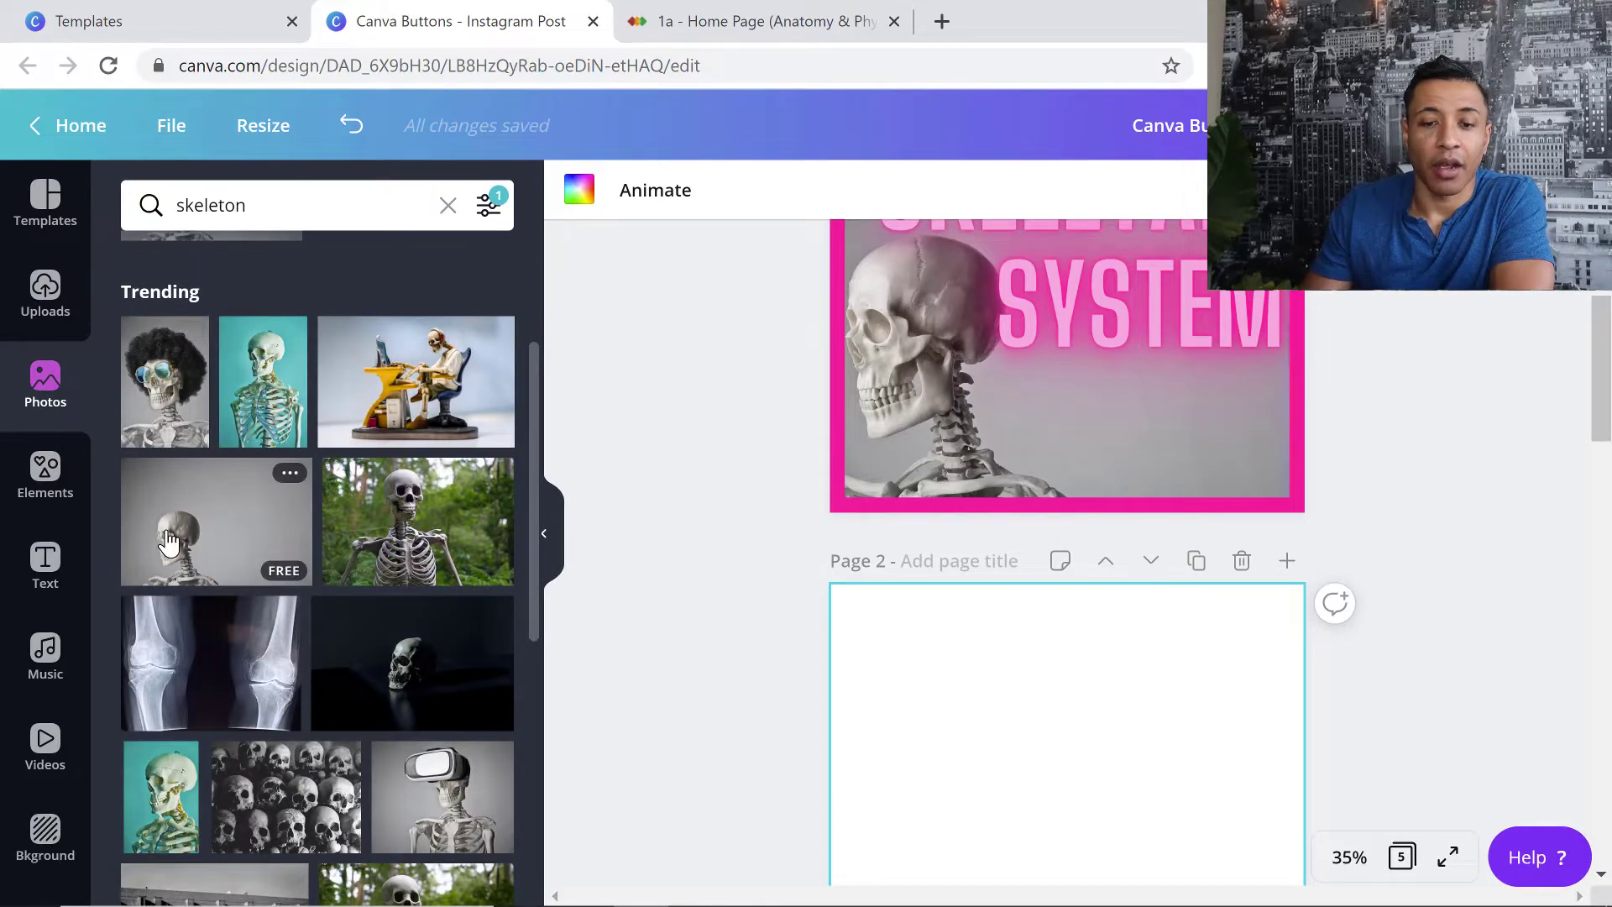
{"action": "scroll", "coordinate": [307, 542], "scroll_direction": "down", "scroll_amount": 5}
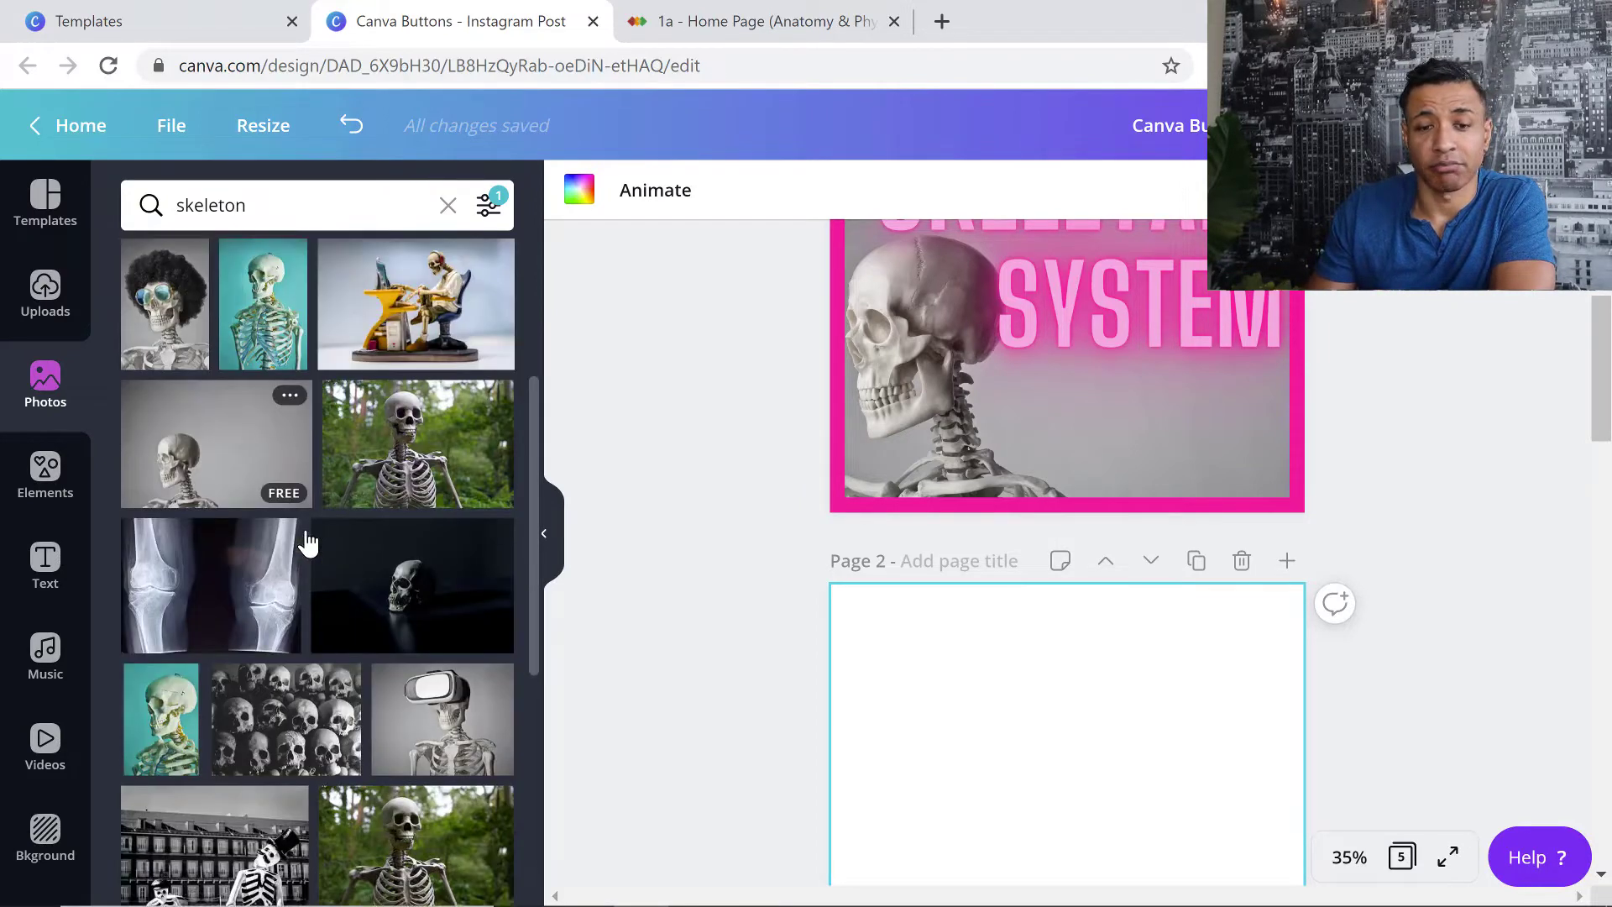
{"action": "scroll", "coordinate": [302, 542], "scroll_direction": "up", "scroll_amount": 5}
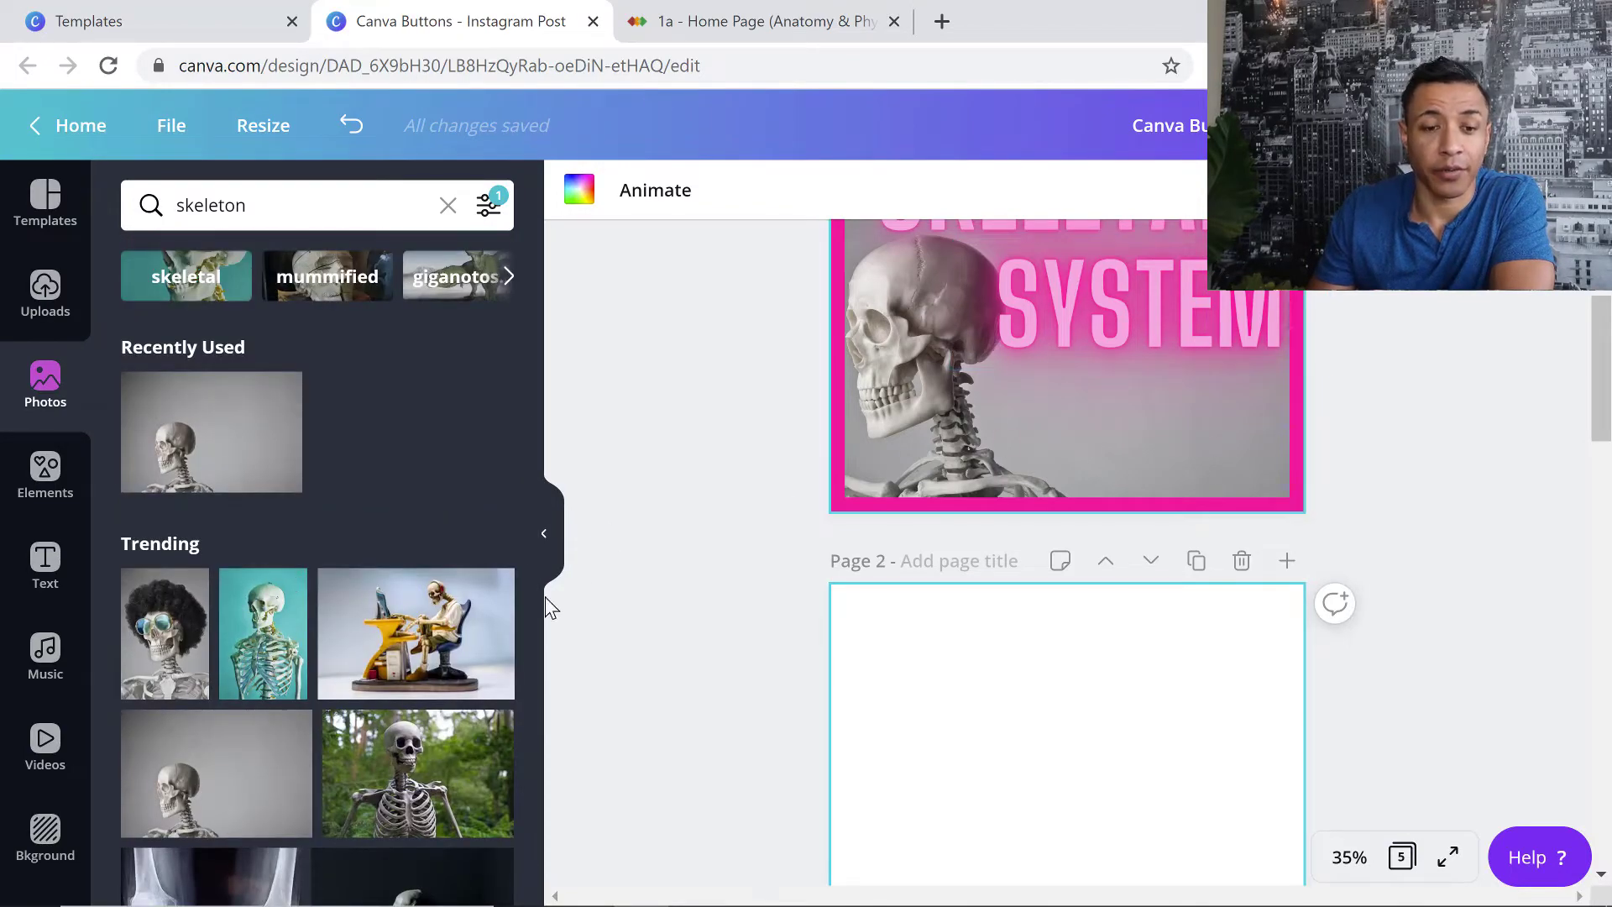
{"action": "left_click", "coordinate": [202, 445]}
{"action": "scroll", "coordinate": [824, 603], "scroll_direction": "down", "scroll_amount": 2}
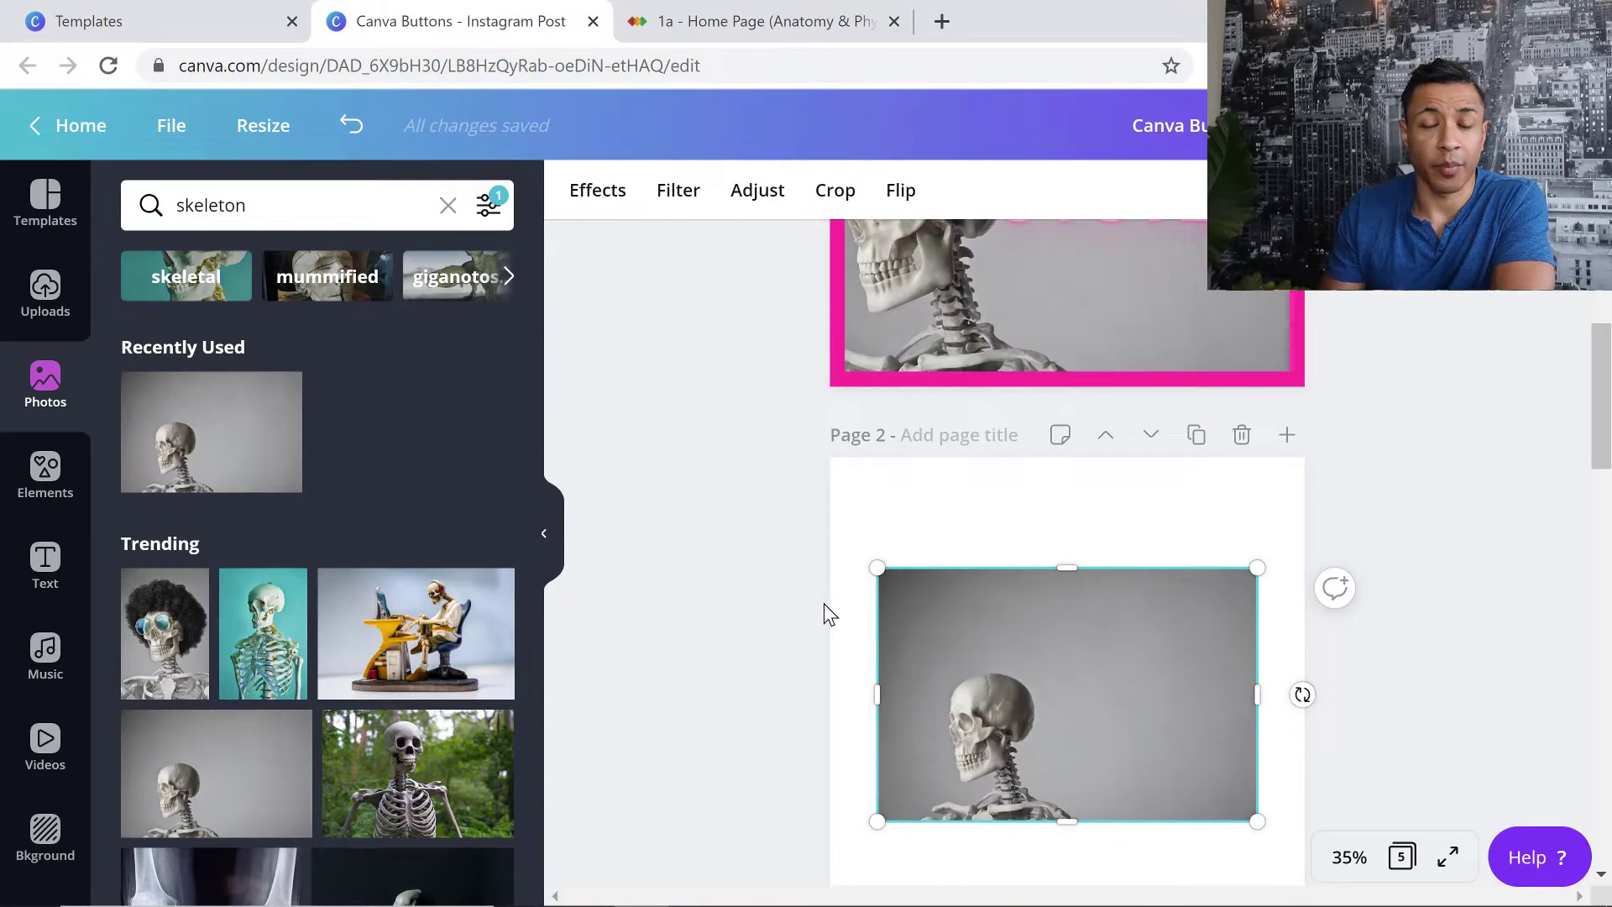
{"action": "key", "text": "Delete"}
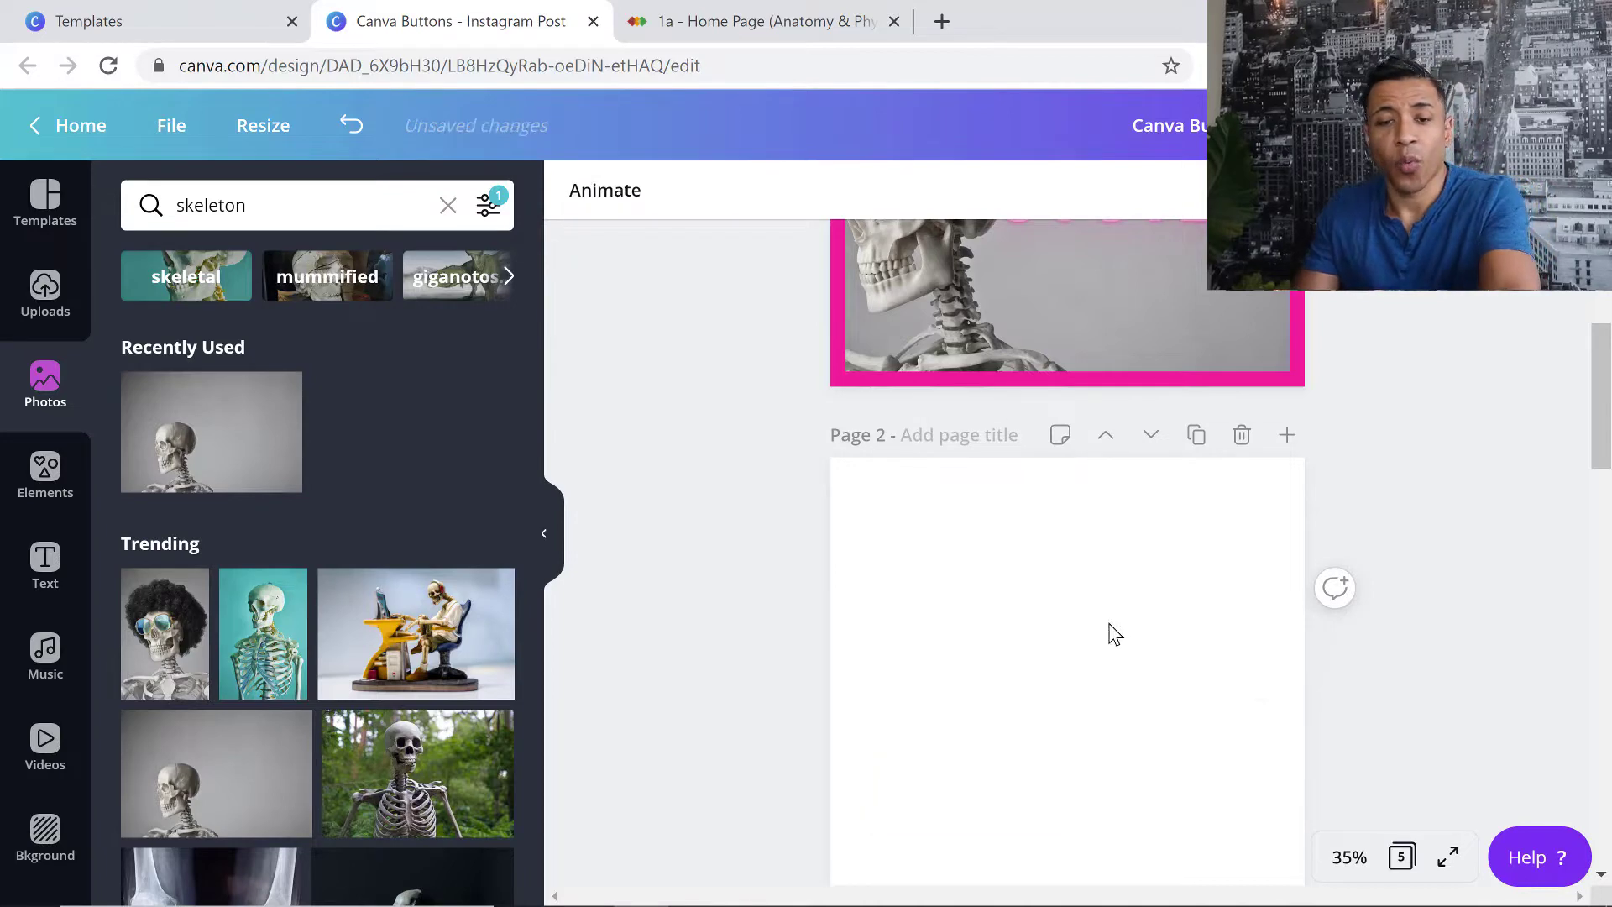
- Fill page 2 with the recently used gray skeleton profile photo as background and compare it with the course page's buttons and page 1
{"action": "left_click_drag", "start_coordinate": [265, 443], "coordinate": [843, 552]}
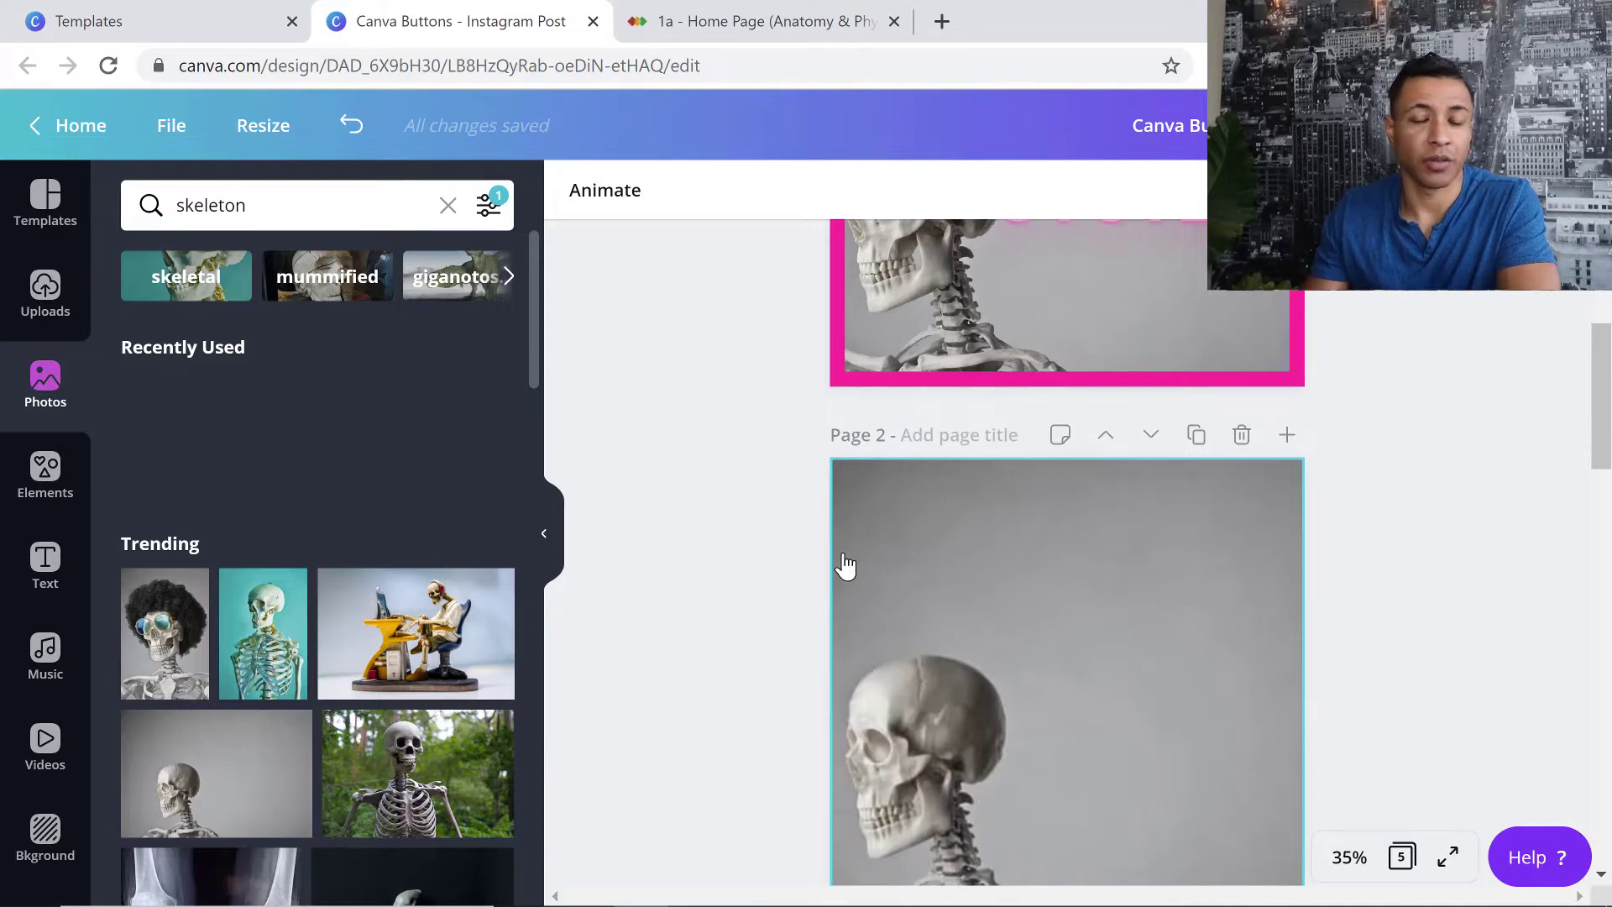
{"action": "left_click", "coordinate": [846, 18]}
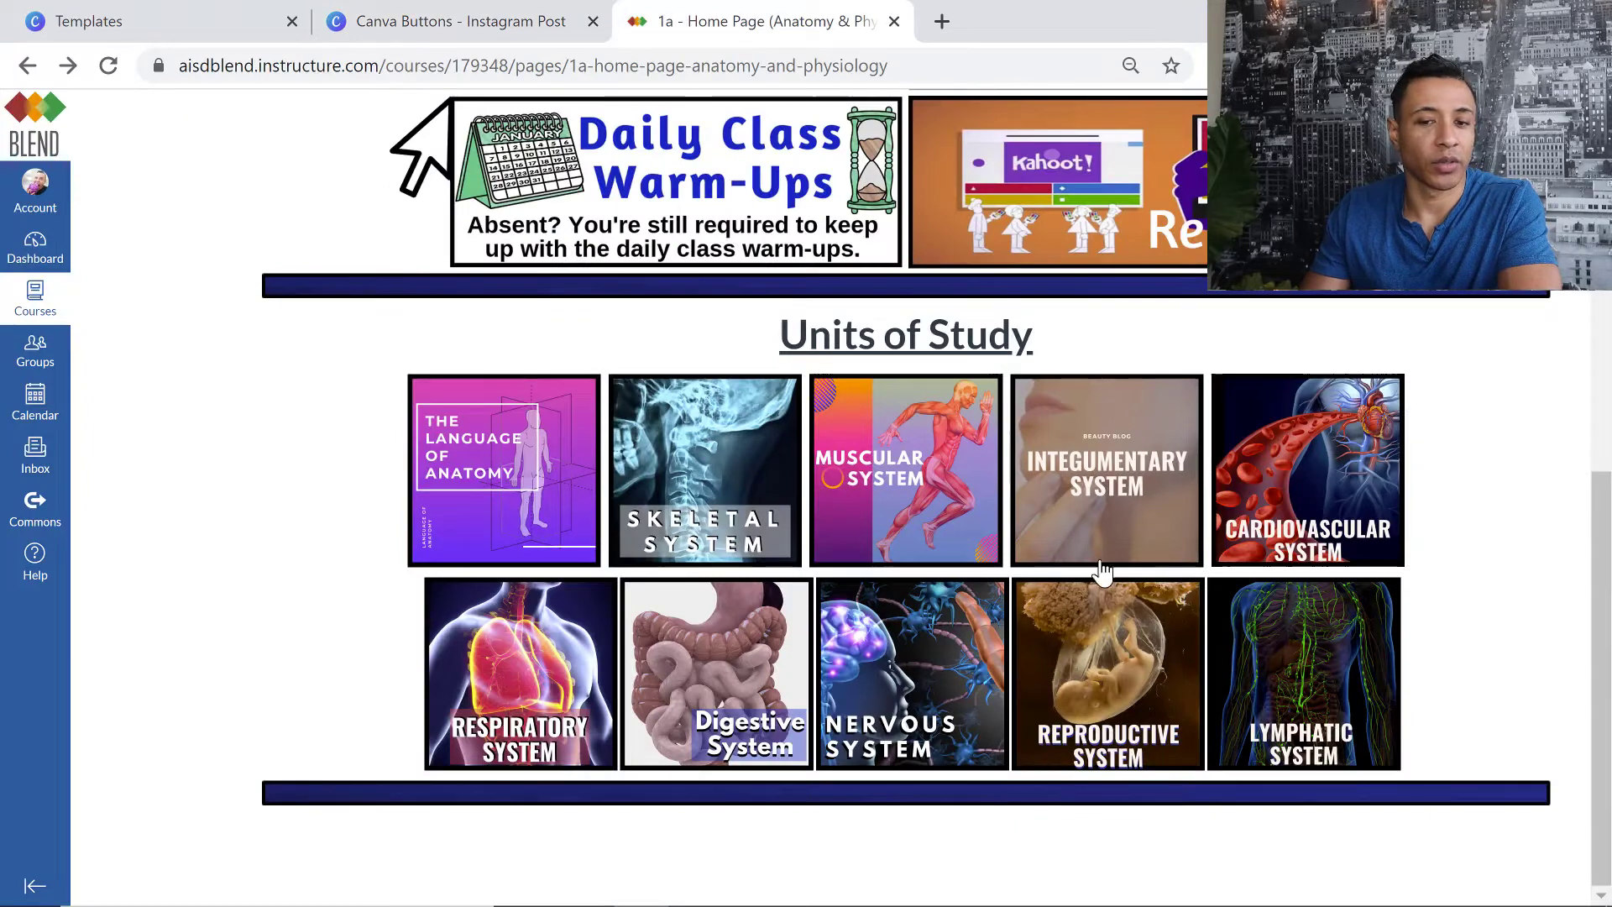
{"action": "left_click", "coordinate": [453, 18]}
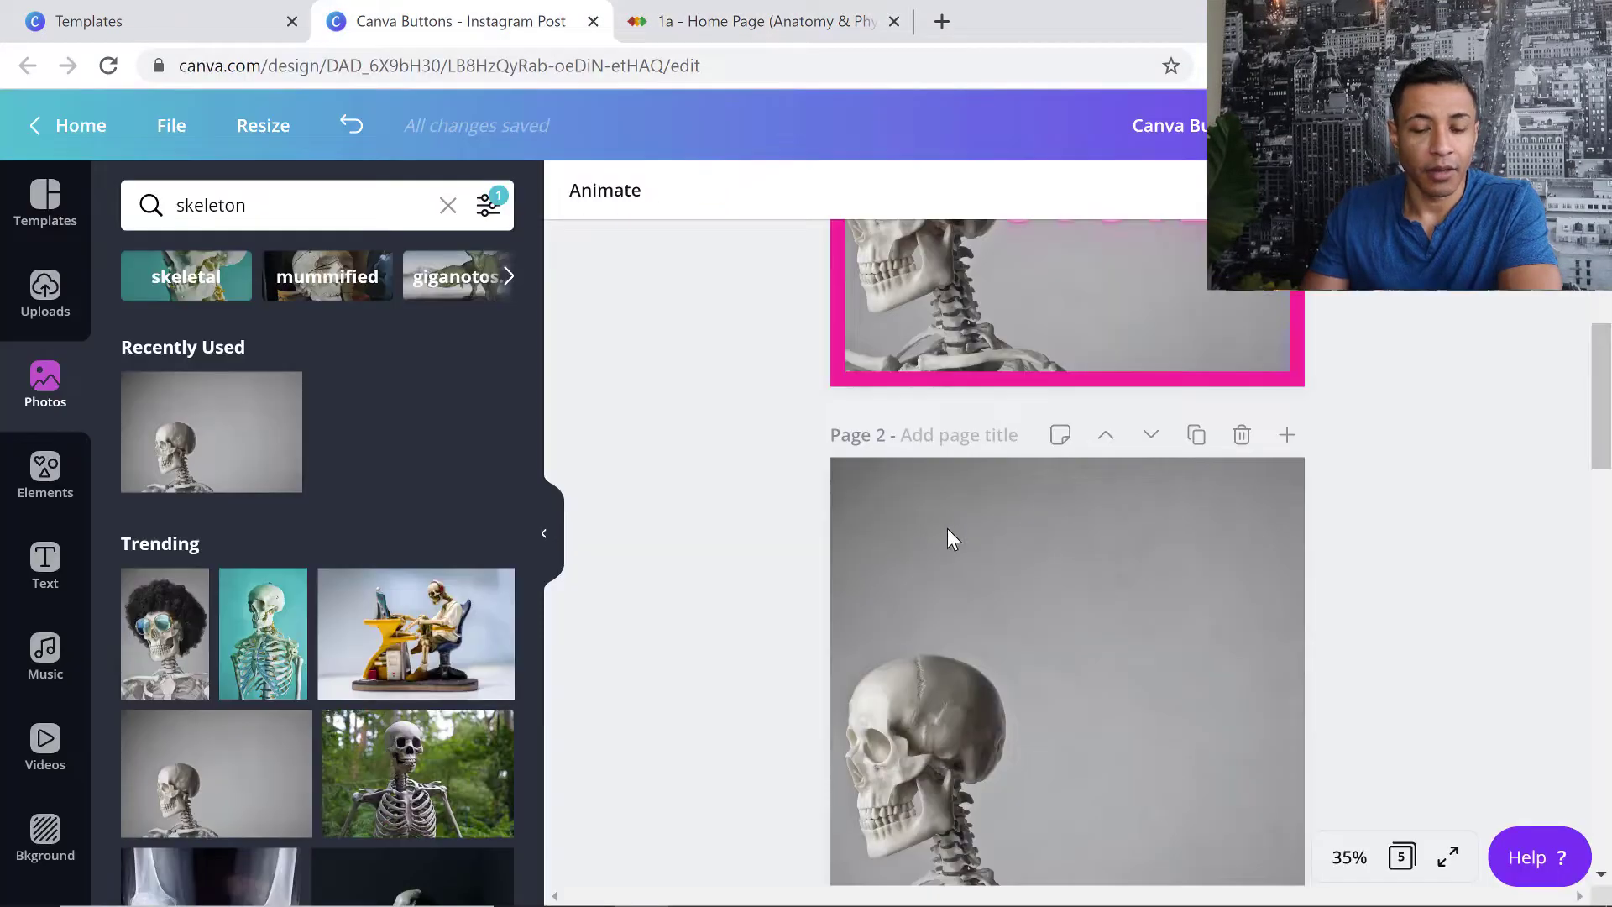
{"action": "scroll", "coordinate": [1111, 623], "scroll_direction": "up", "scroll_amount": 2}
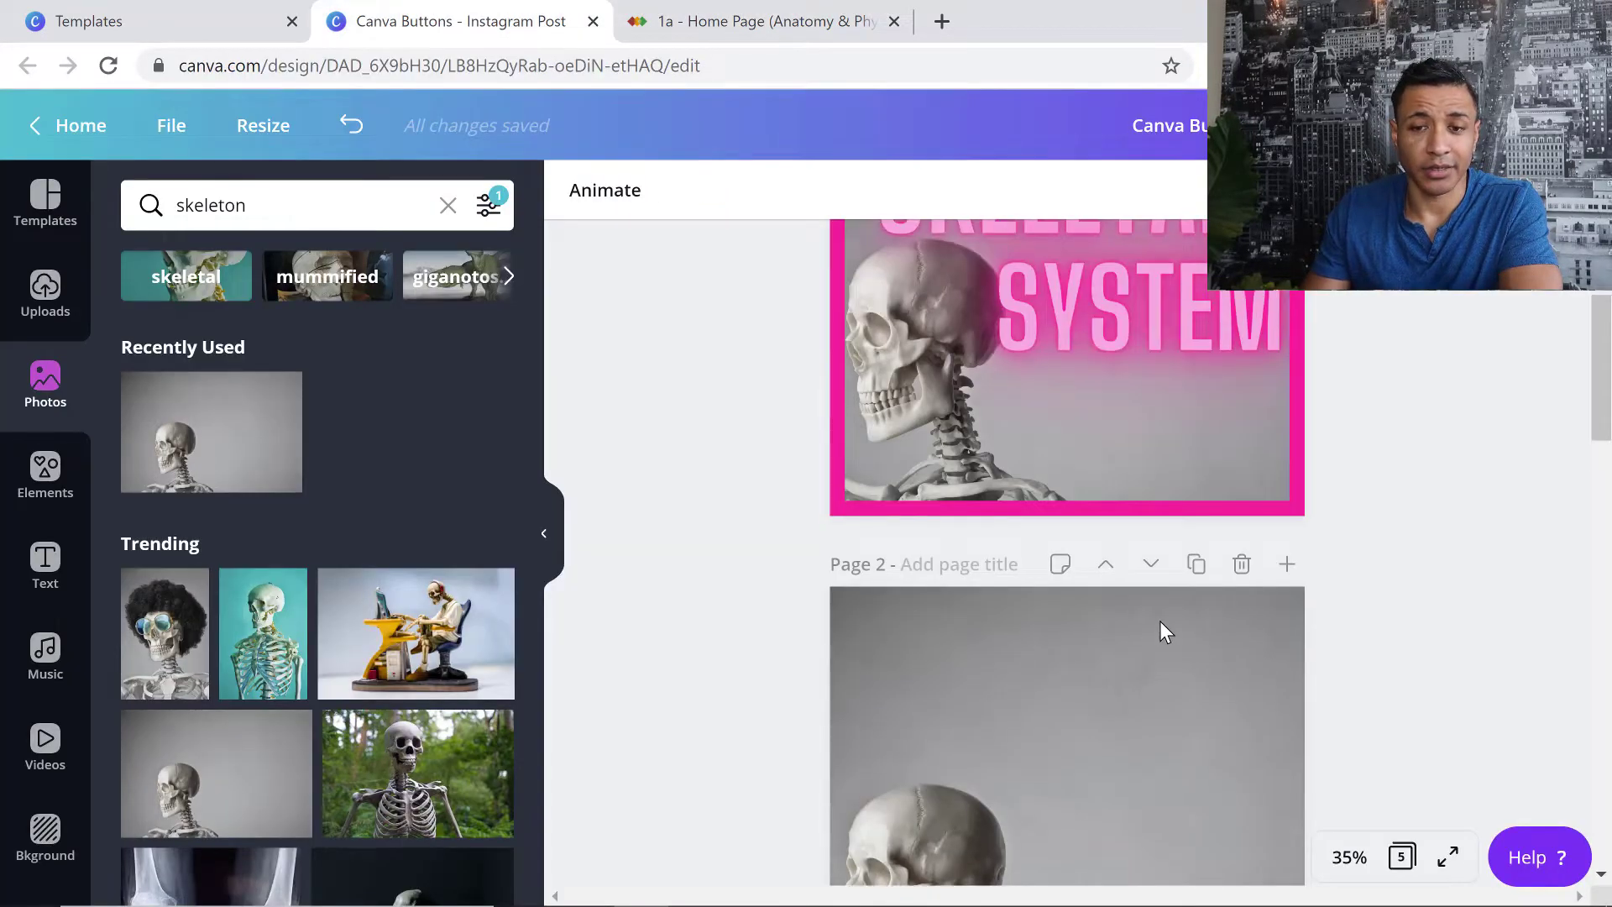
{"action": "scroll", "coordinate": [1160, 621], "scroll_direction": "up", "scroll_amount": 3}
{"action": "scroll", "coordinate": [1335, 533], "scroll_direction": "down", "scroll_amount": 6}
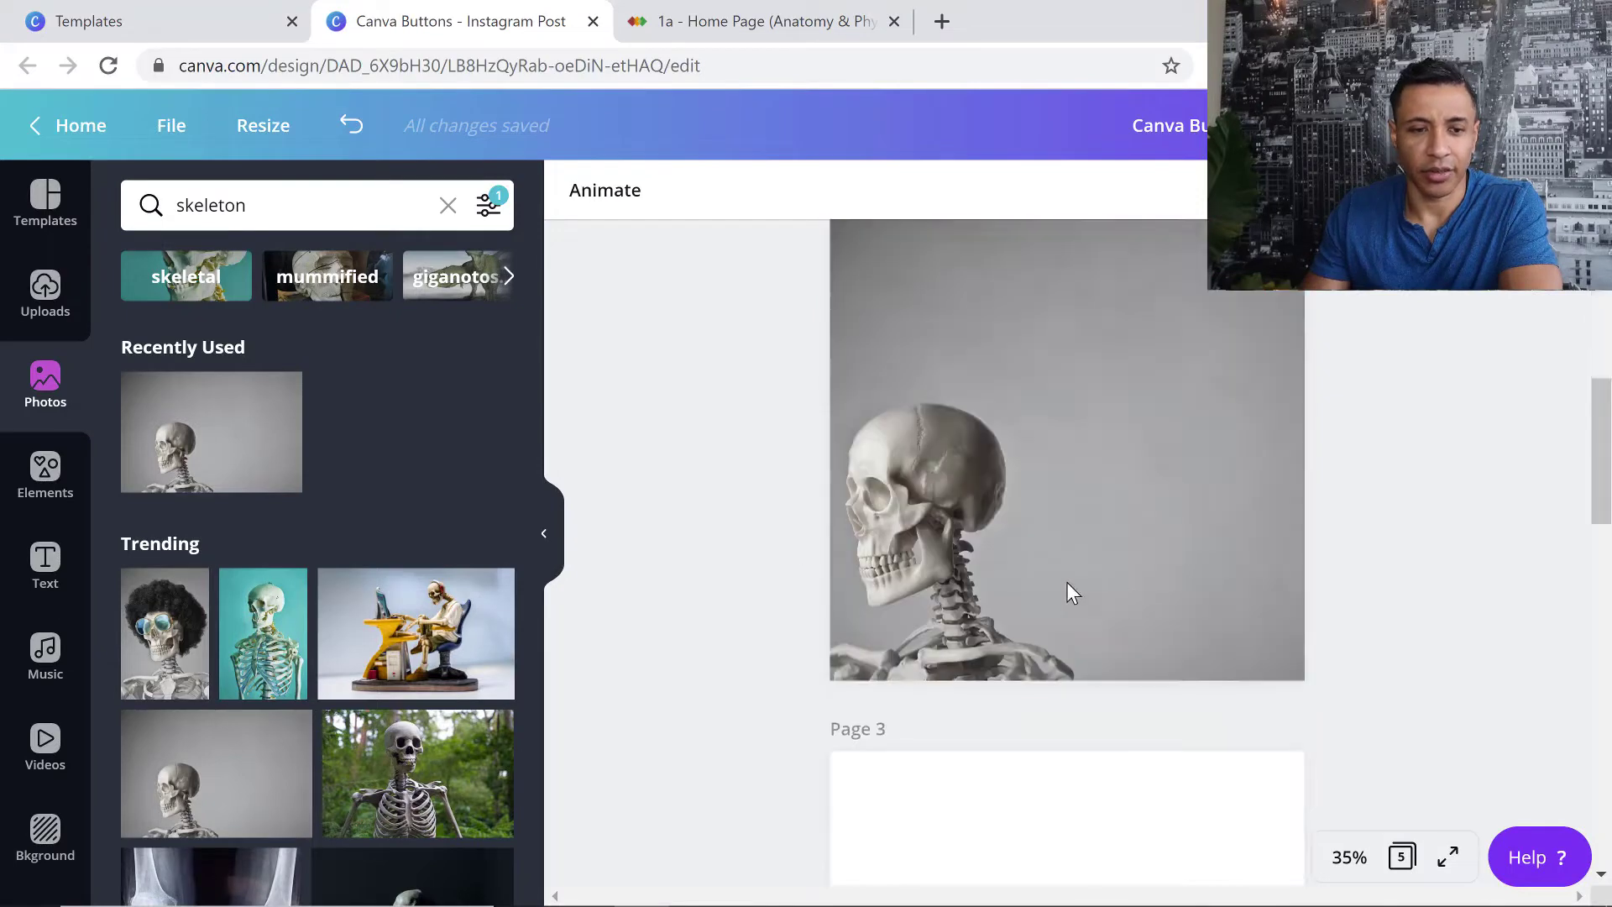
- Add the pink neon GLOW text style to page 2 over the skeleton photo
{"action": "left_click", "coordinate": [45, 578]}
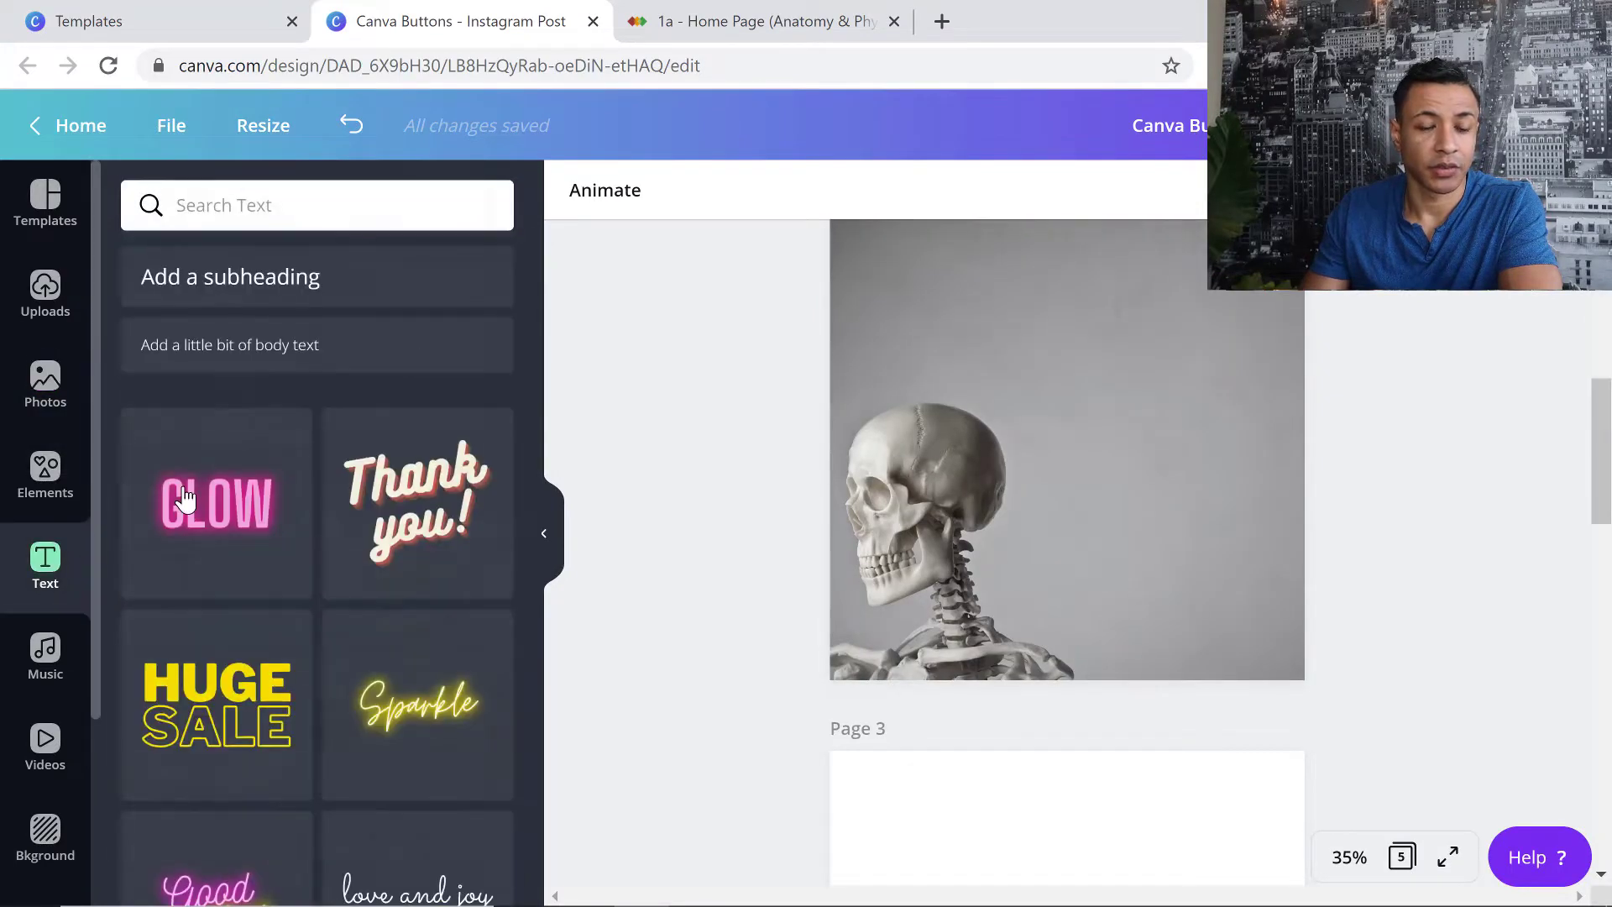
{"action": "scroll", "coordinate": [415, 335], "scroll_direction": "up", "scroll_amount": 2}
{"action": "scroll", "coordinate": [417, 334], "scroll_direction": "down", "scroll_amount": 10}
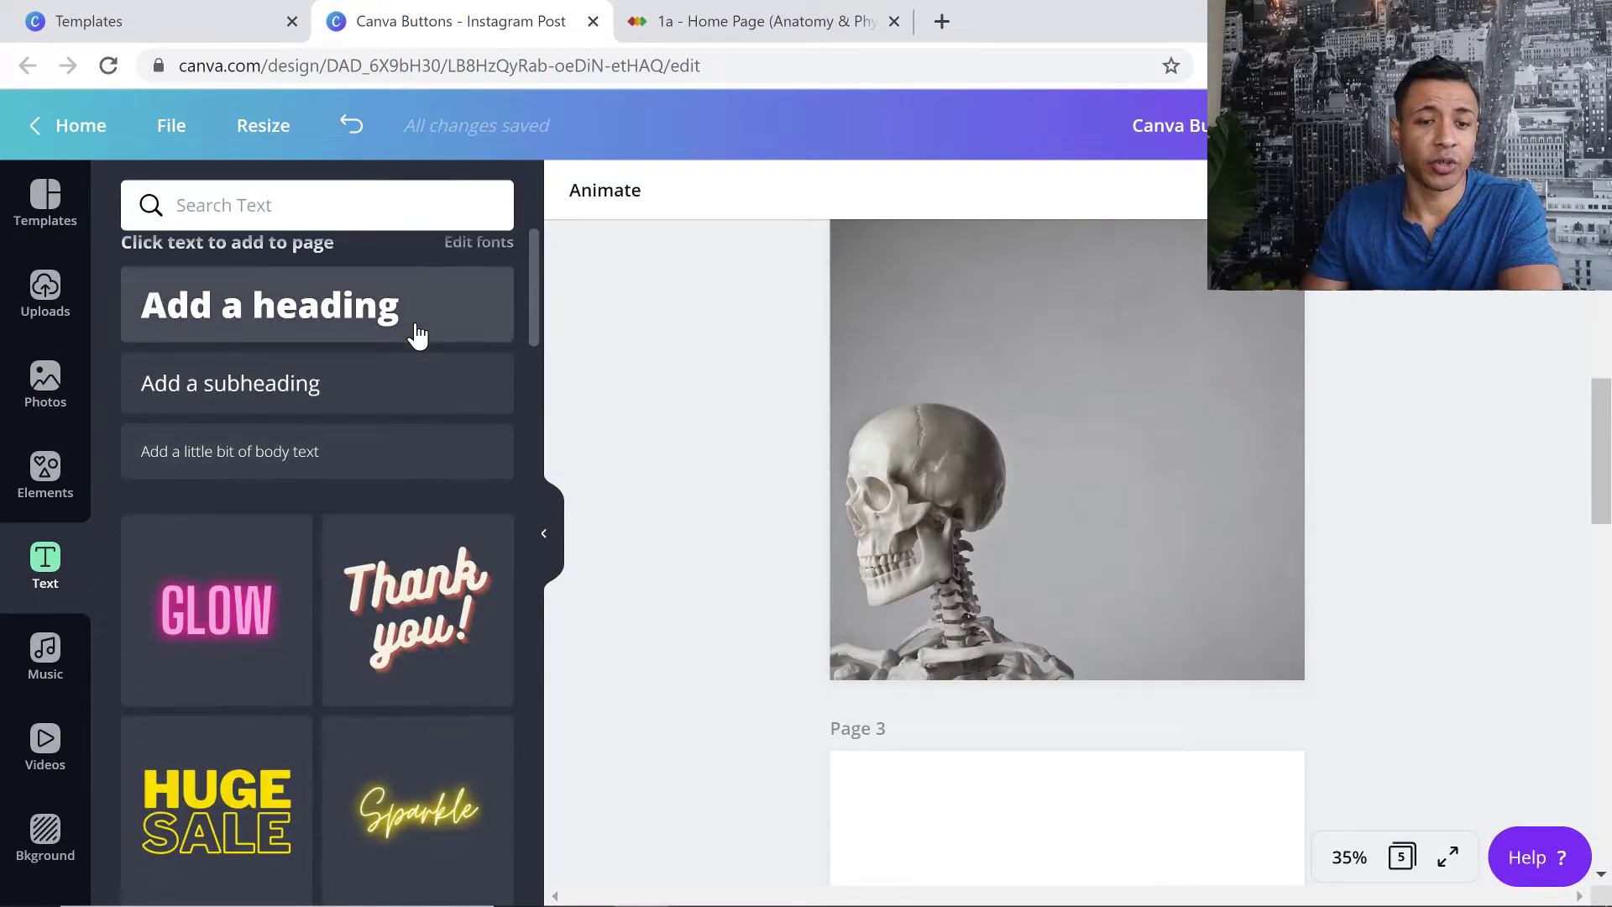
{"action": "scroll", "coordinate": [454, 396], "scroll_direction": "up", "scroll_amount": 10}
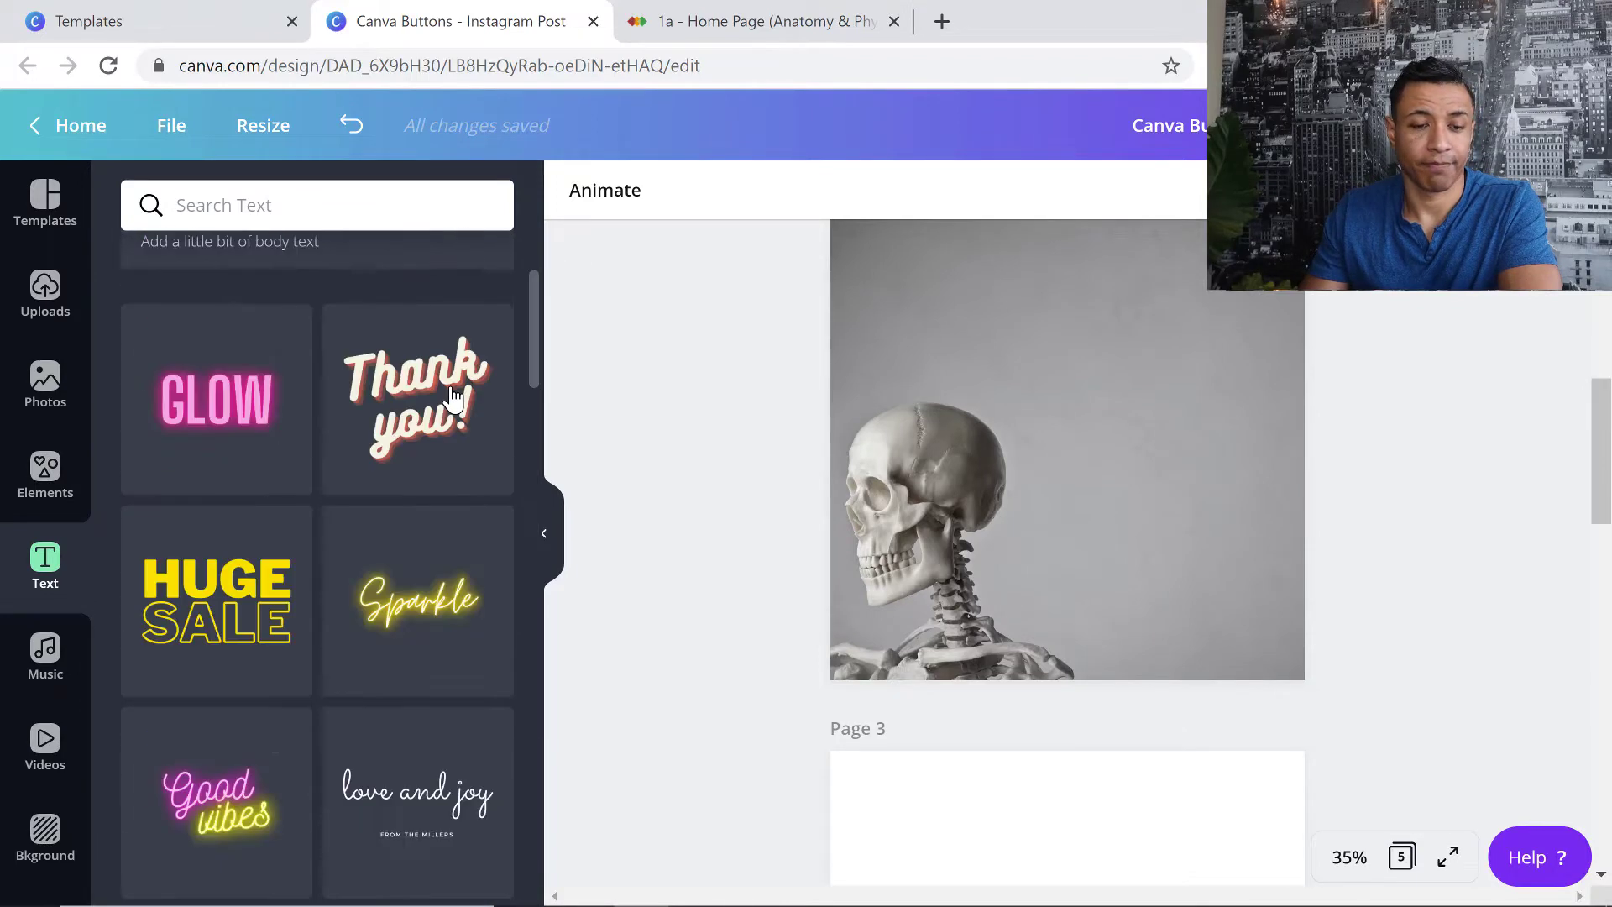
{"action": "scroll", "coordinate": [766, 603], "scroll_direction": "up", "scroll_amount": 5}
{"action": "scroll", "coordinate": [769, 611], "scroll_direction": "up", "scroll_amount": 2}
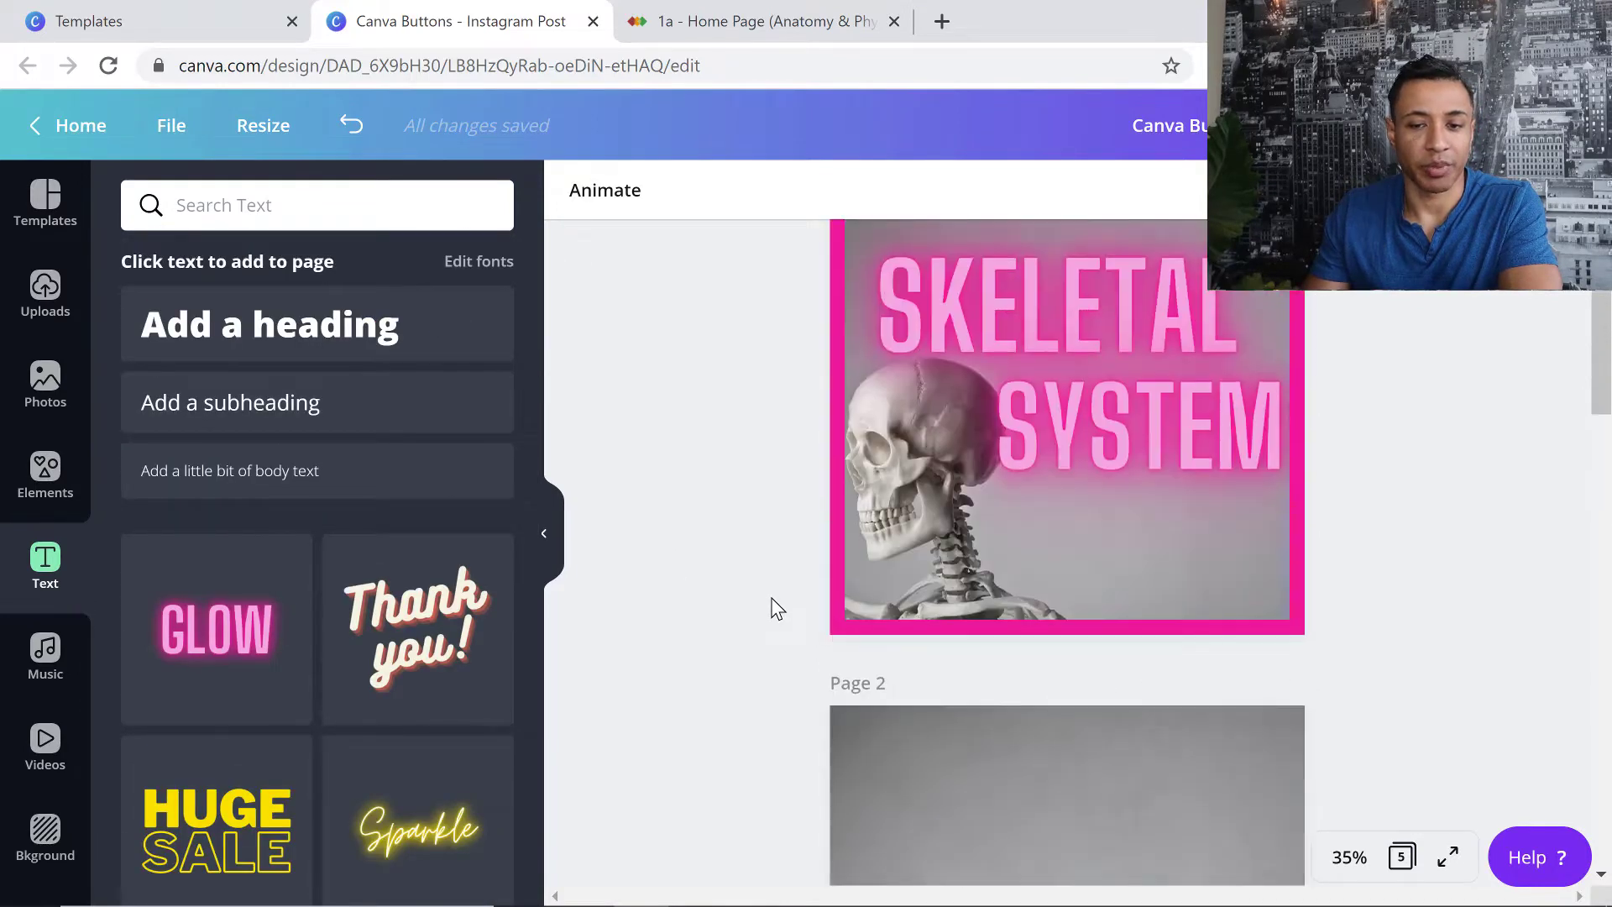
{"action": "scroll", "coordinate": [1087, 405], "scroll_direction": "down", "scroll_amount": 7}
{"action": "scroll", "coordinate": [680, 421], "scroll_direction": "up", "scroll_amount": 2}
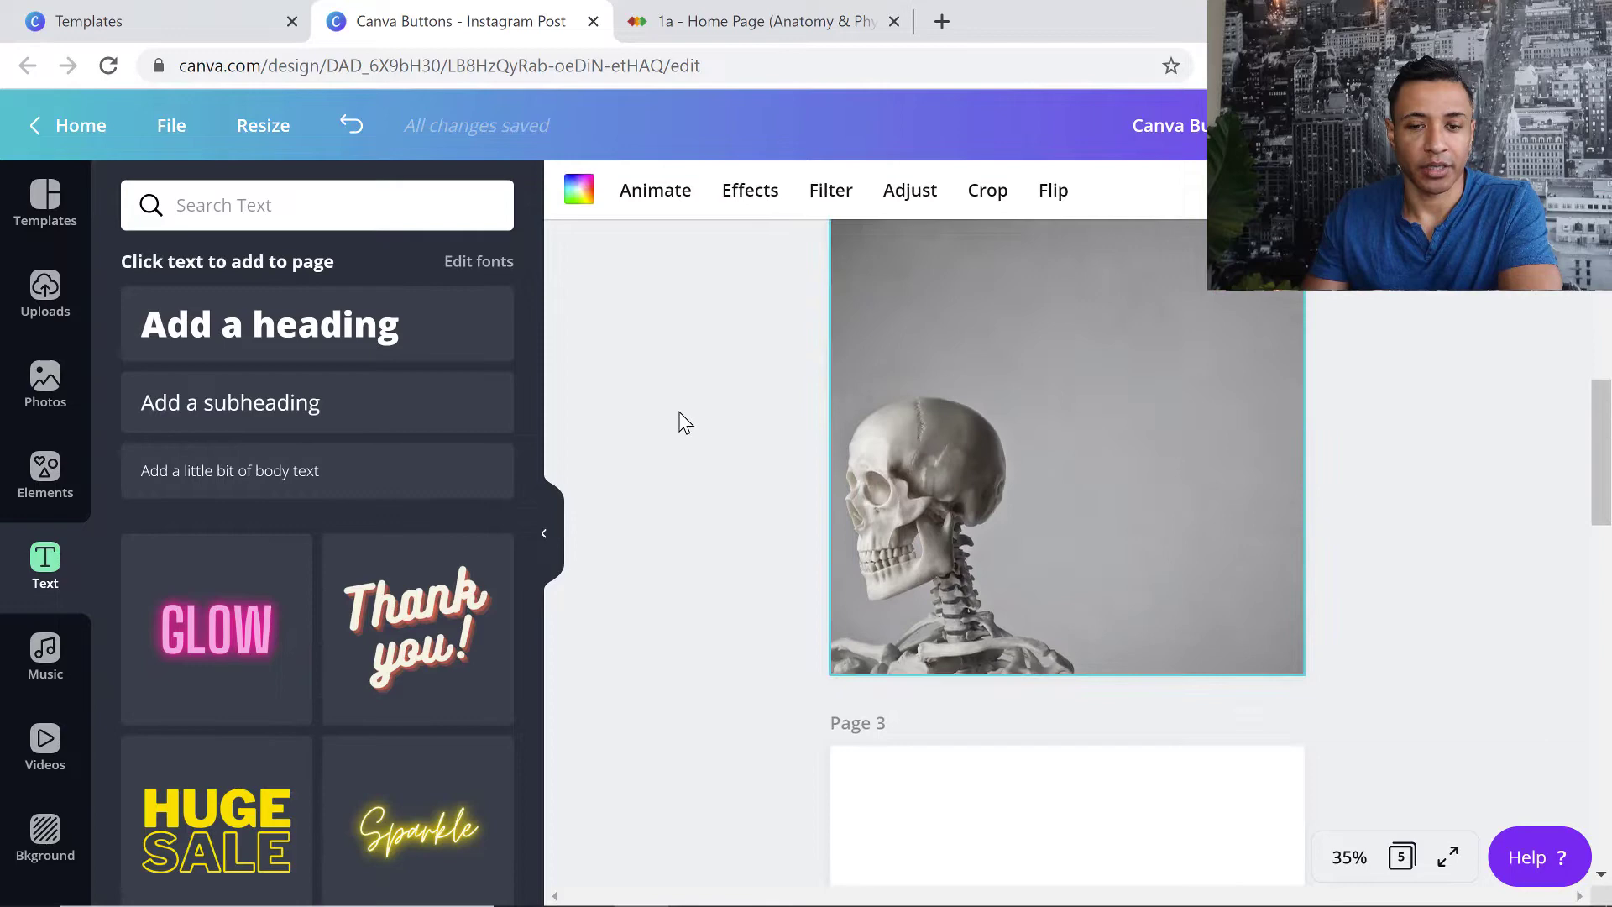
{"action": "left_click", "coordinate": [234, 640]}
{"action": "scroll", "coordinate": [1307, 673], "scroll_direction": "up", "scroll_amount": 3}
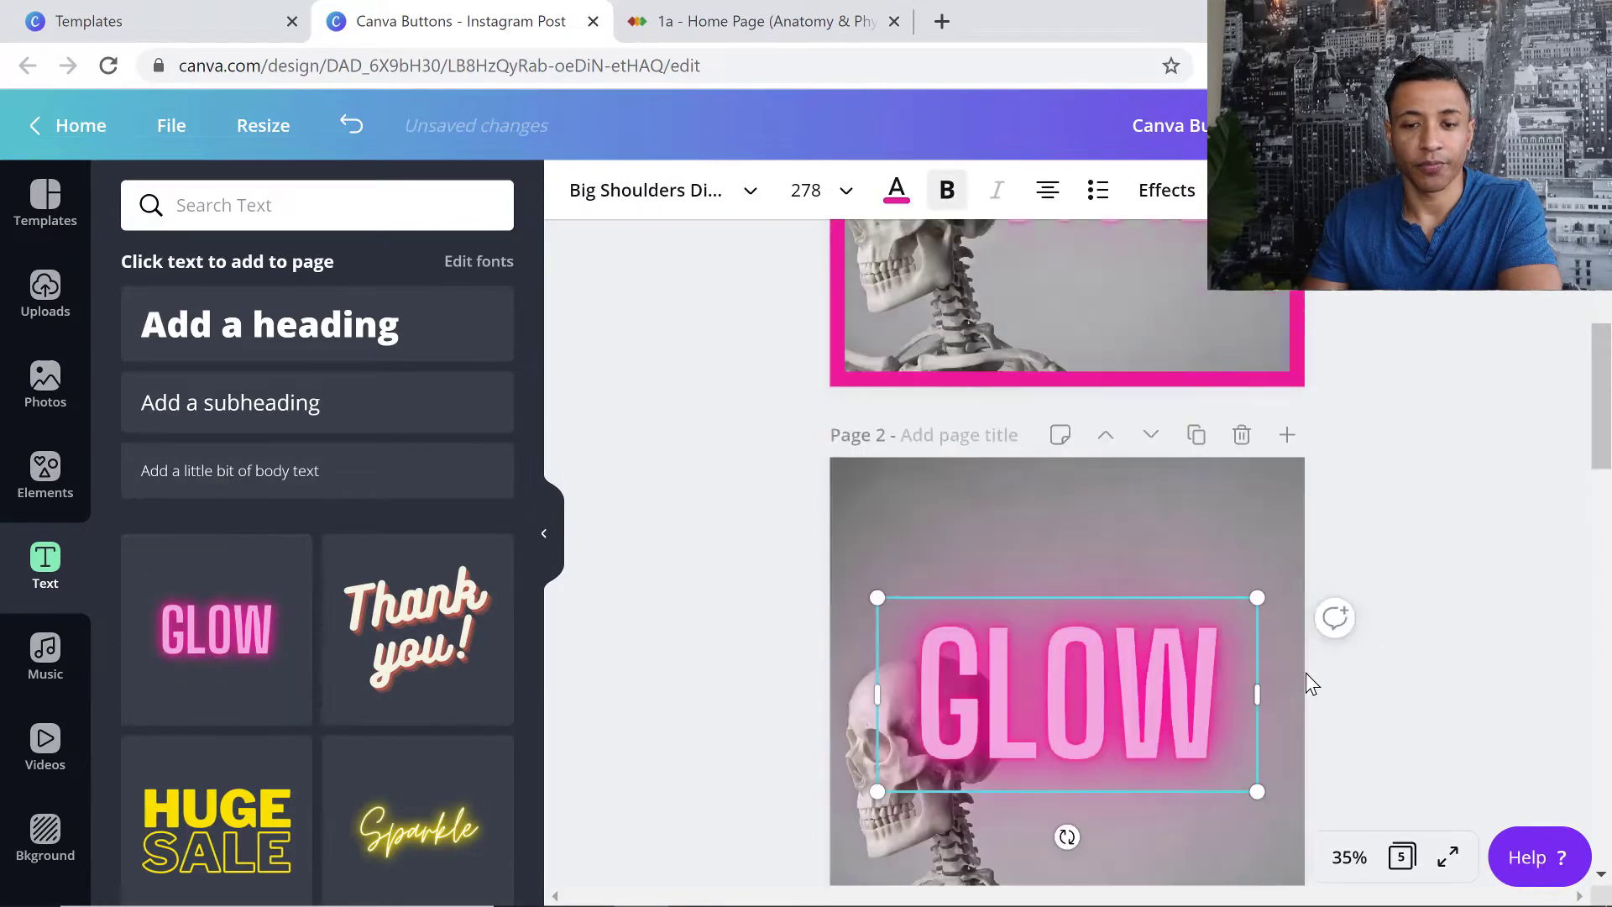
- Review the preset font sizes offered for the GLOW text on page 2
{"action": "double_click", "coordinate": [1075, 691]}
{"action": "left_click", "coordinate": [804, 620]}
{"action": "left_click", "coordinate": [950, 638]}
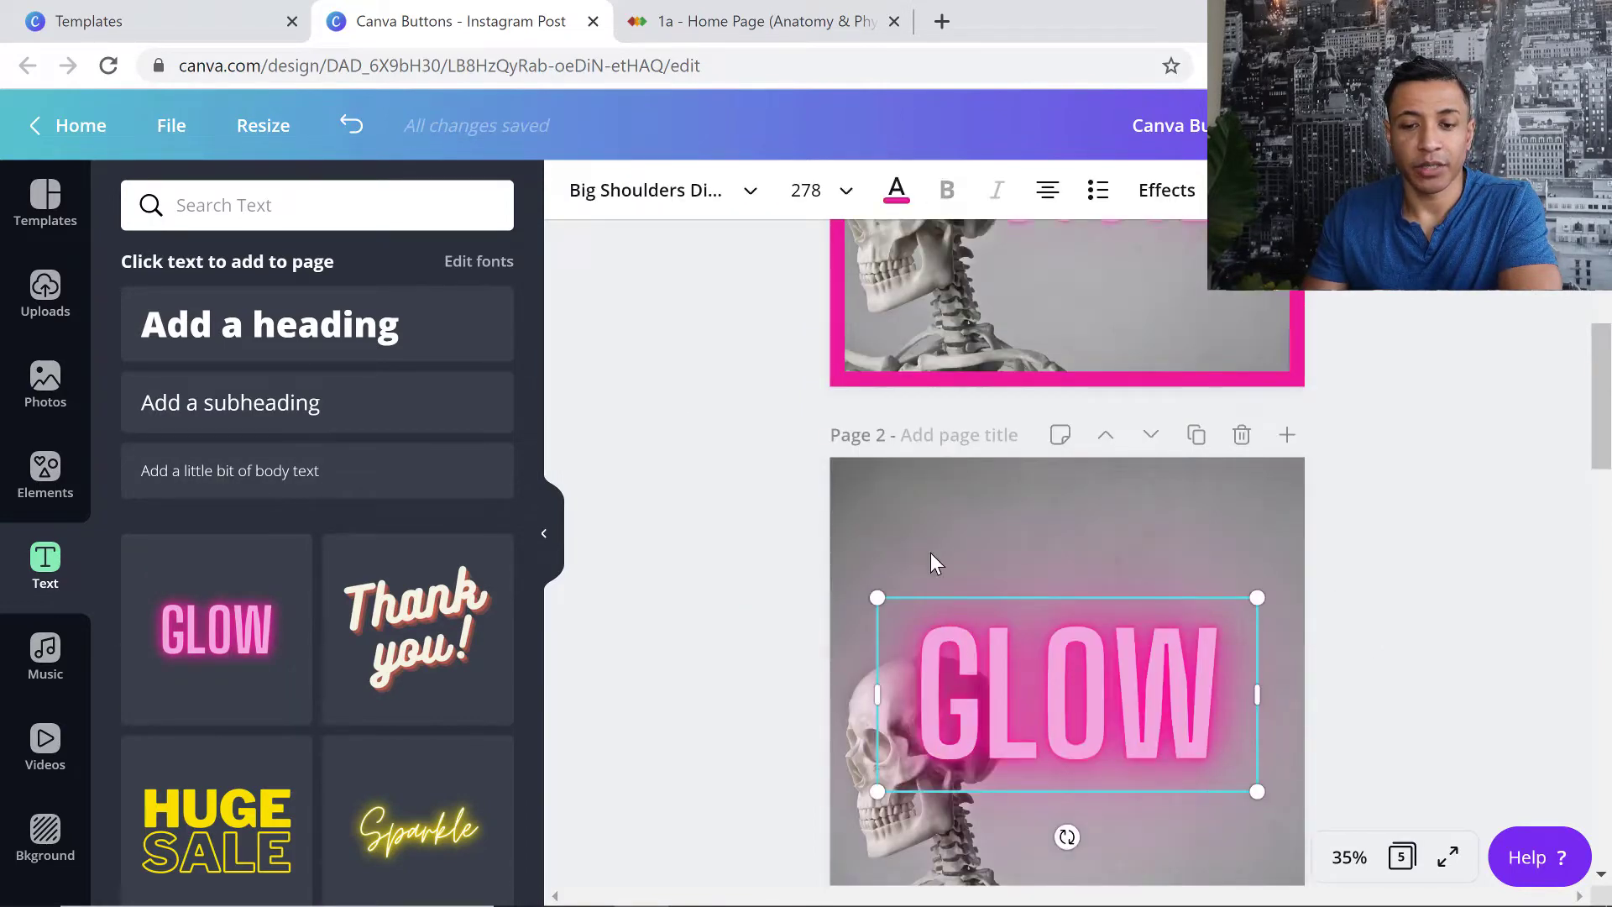
{"action": "left_click", "coordinate": [847, 190]}
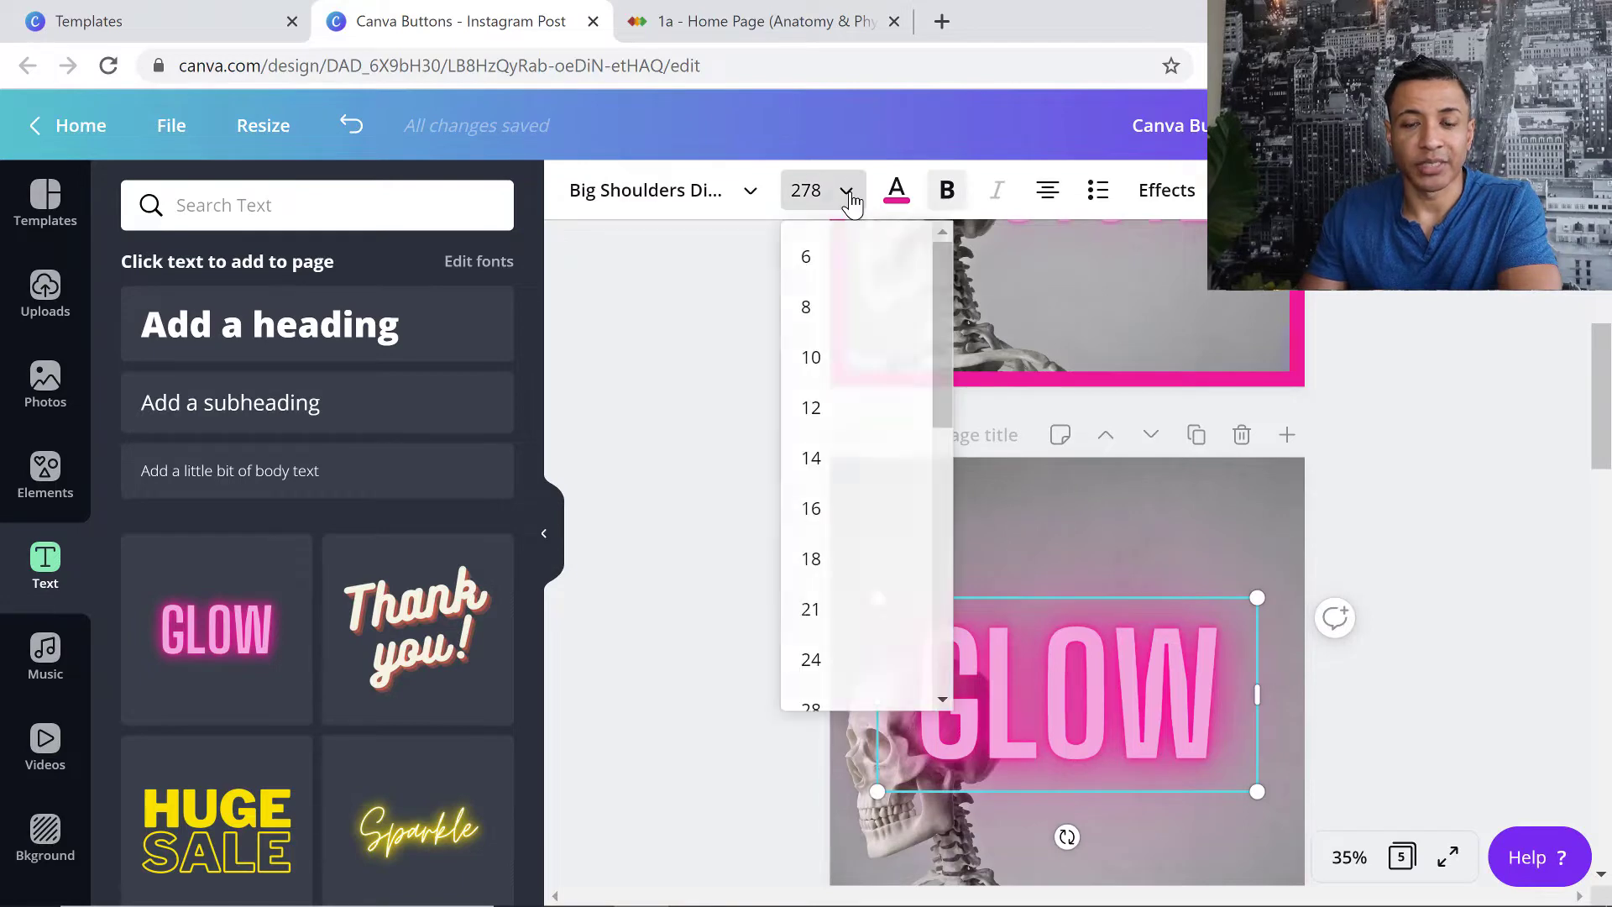
{"action": "left_click", "coordinate": [846, 190]}
{"action": "left_click", "coordinate": [806, 189]}
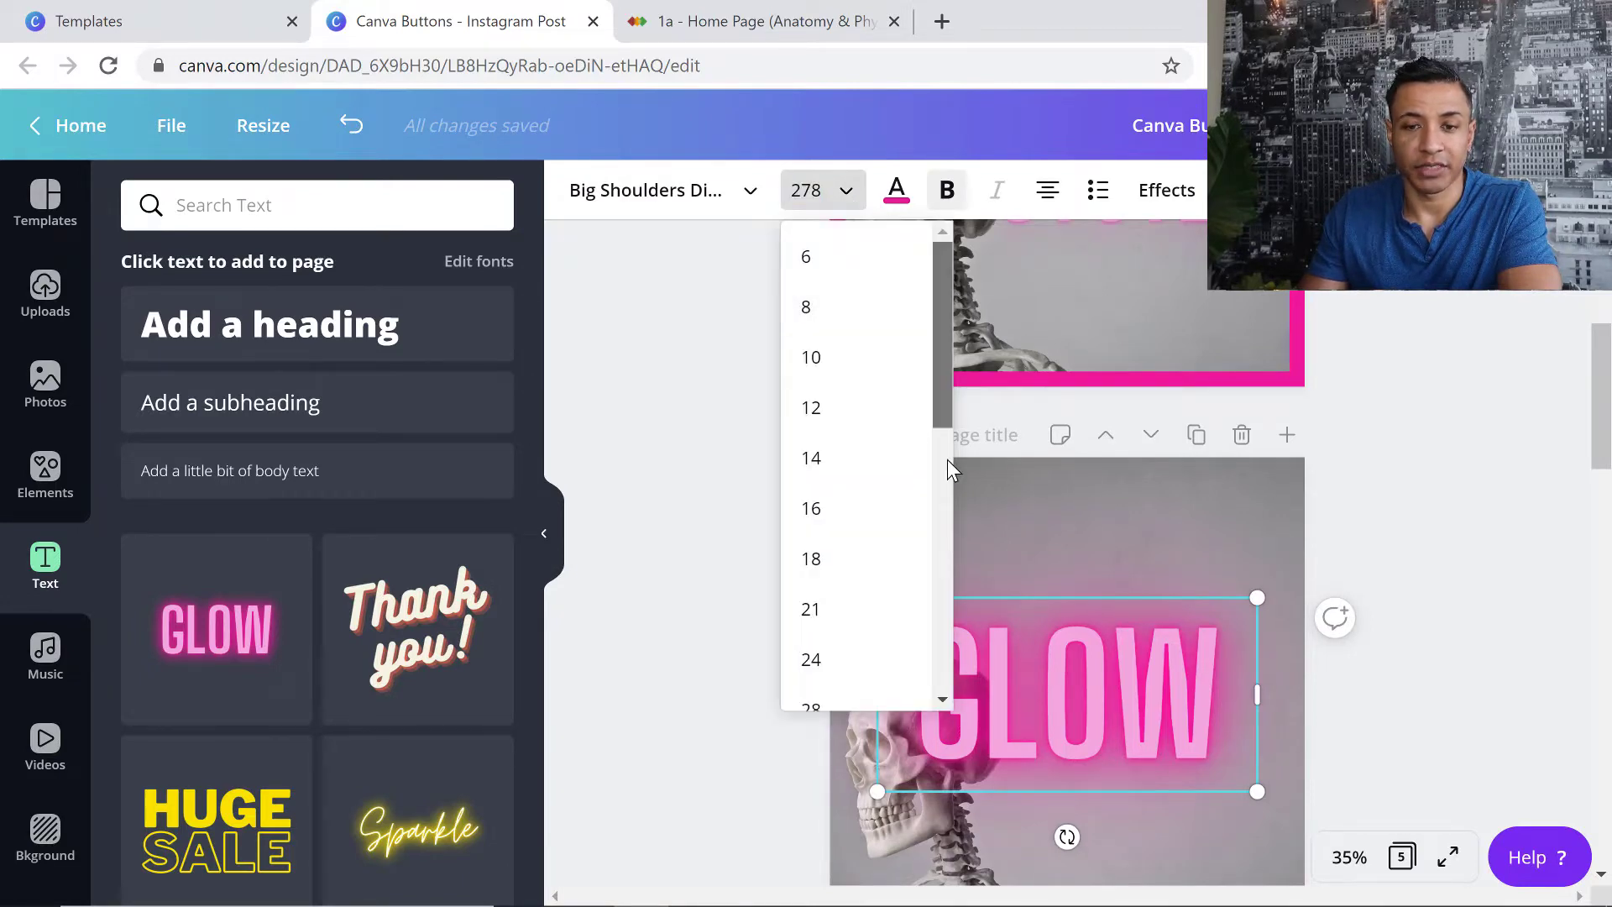
{"action": "scroll", "coordinate": [947, 460], "scroll_direction": "down", "scroll_amount": 8}
{"action": "left_click_drag", "start_coordinate": [959, 631], "coordinate": [949, 316]}
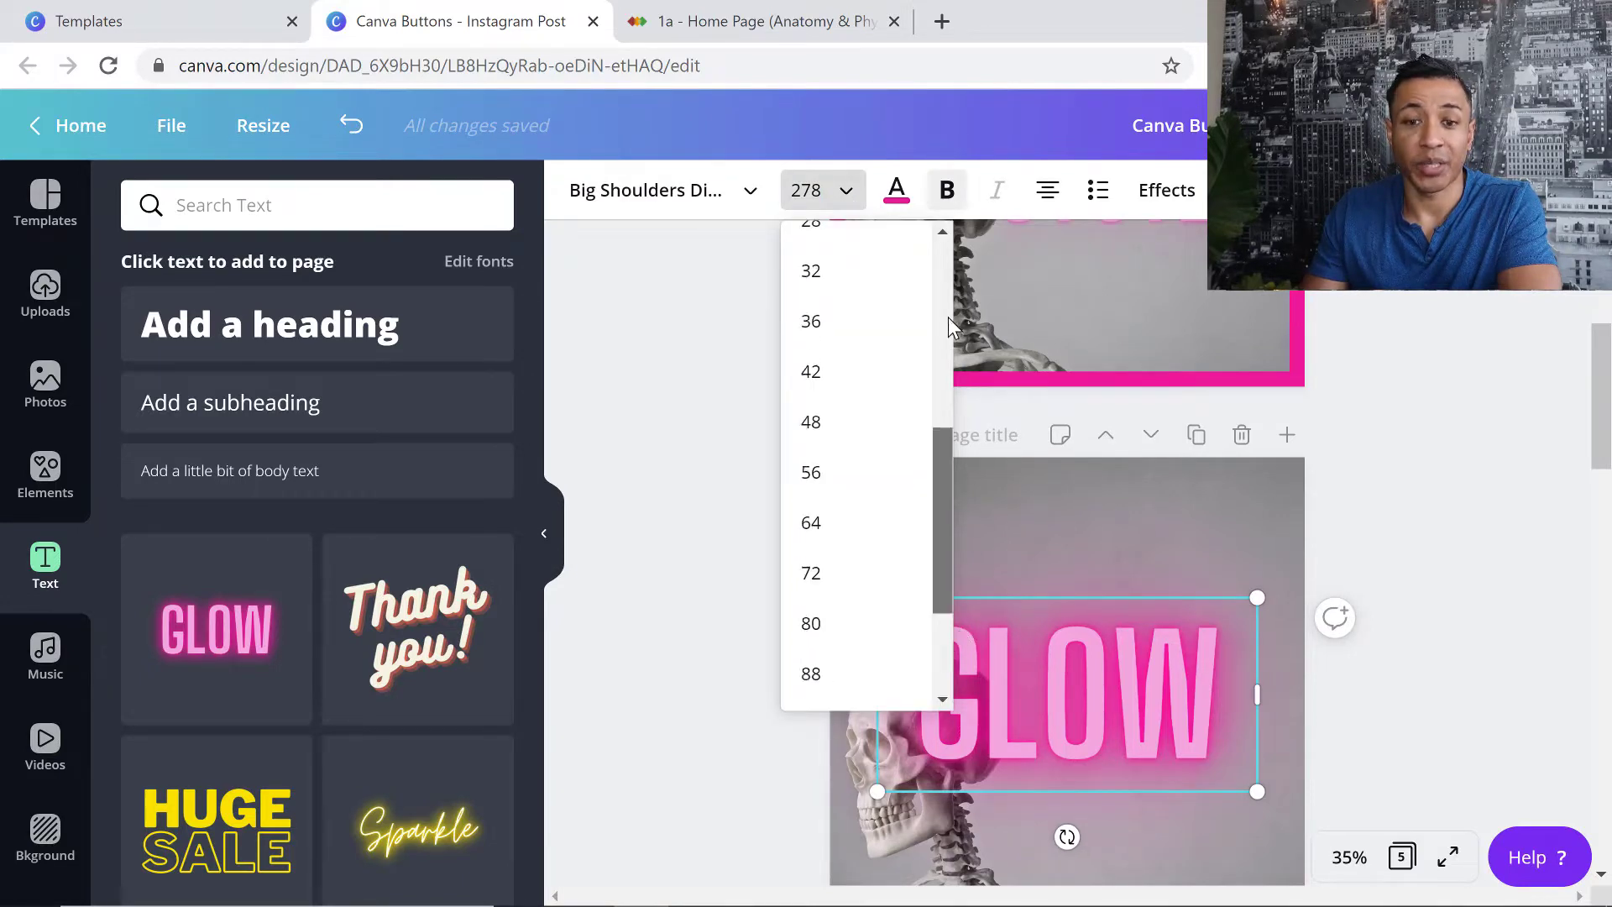
{"action": "left_click", "coordinate": [831, 202]}
{"action": "left_click", "coordinate": [832, 202]}
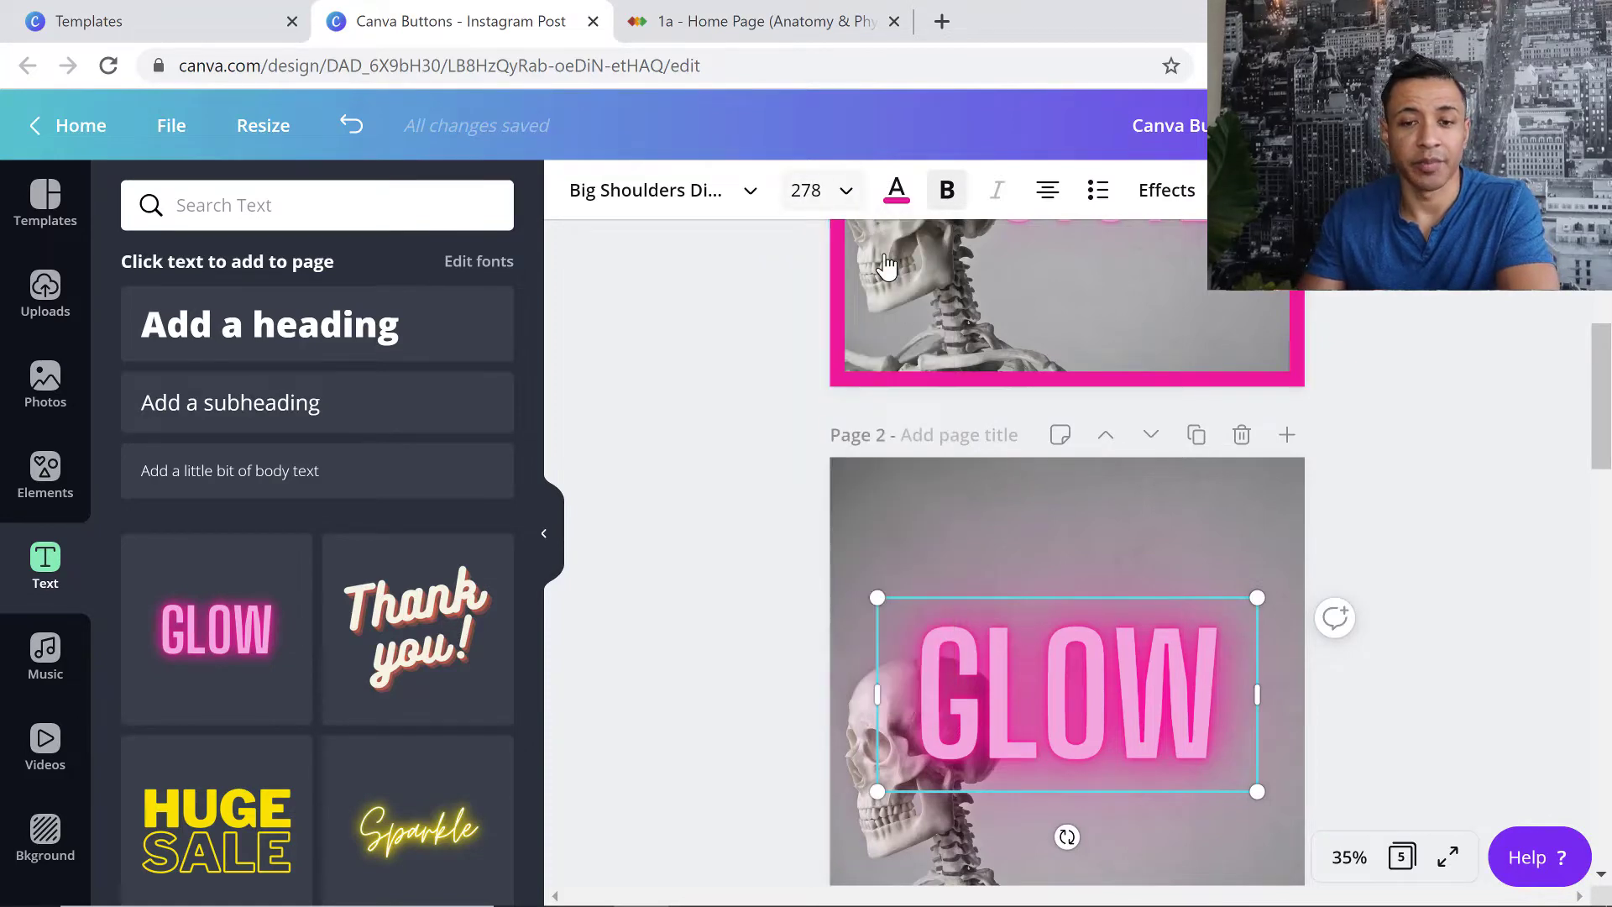
{"action": "left_click", "coordinate": [838, 195]}
{"action": "left_click_drag", "start_coordinate": [942, 331], "coordinate": [944, 661]}
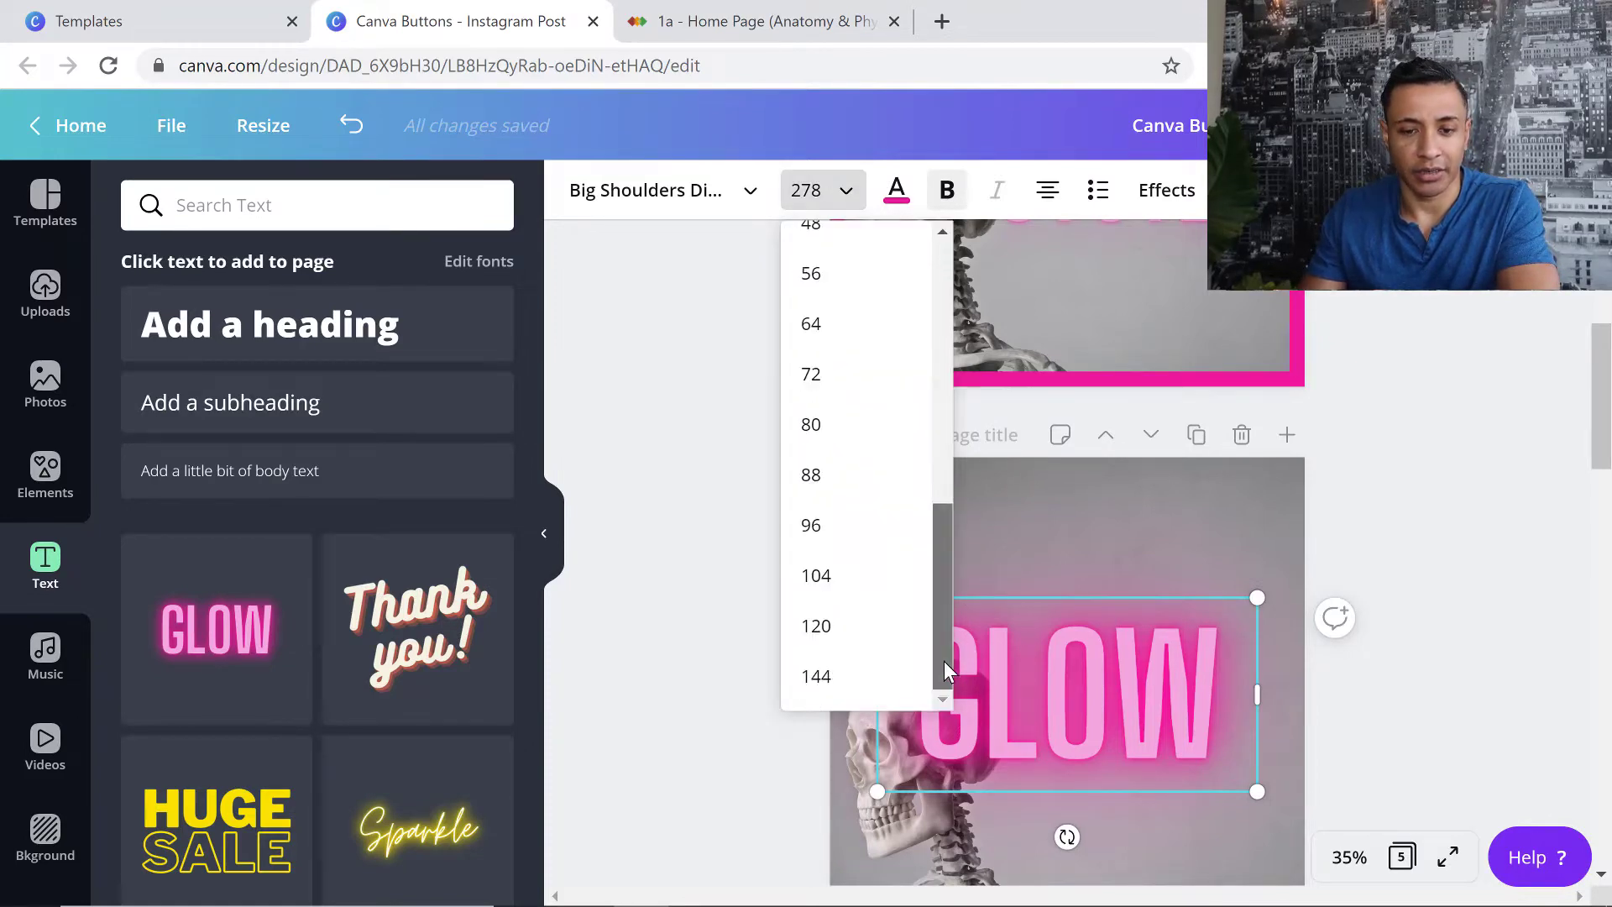
{"action": "left_click", "coordinate": [821, 196]}
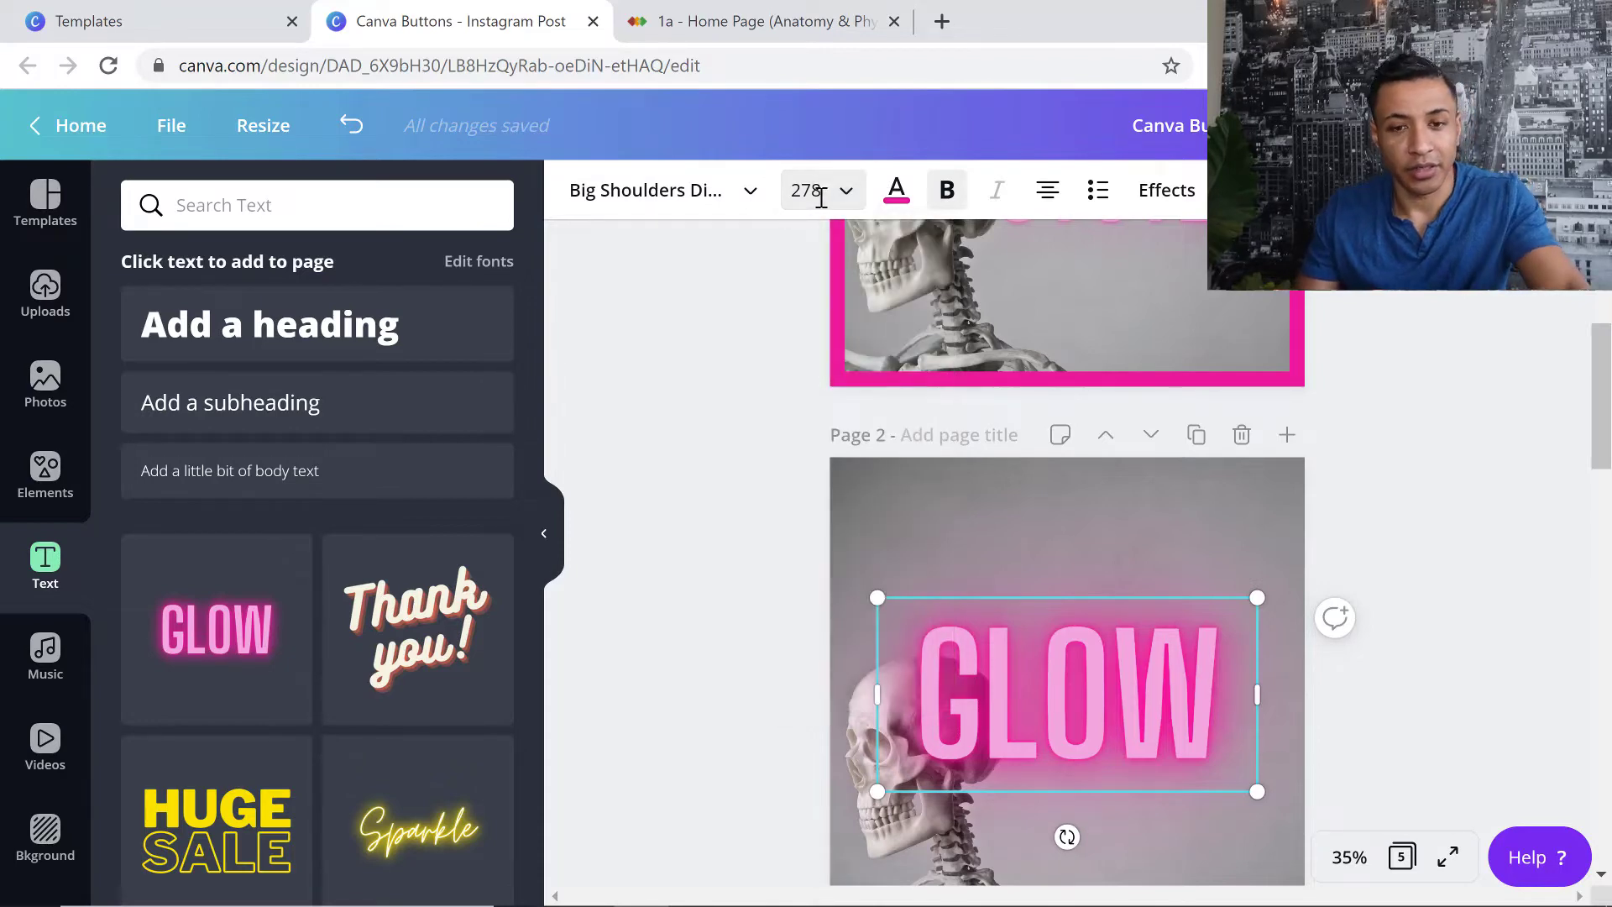
- Set the GLOW text's font size to 185
{"action": "left_click", "coordinate": [814, 193]}
{"action": "double_click", "coordinate": [815, 193]}
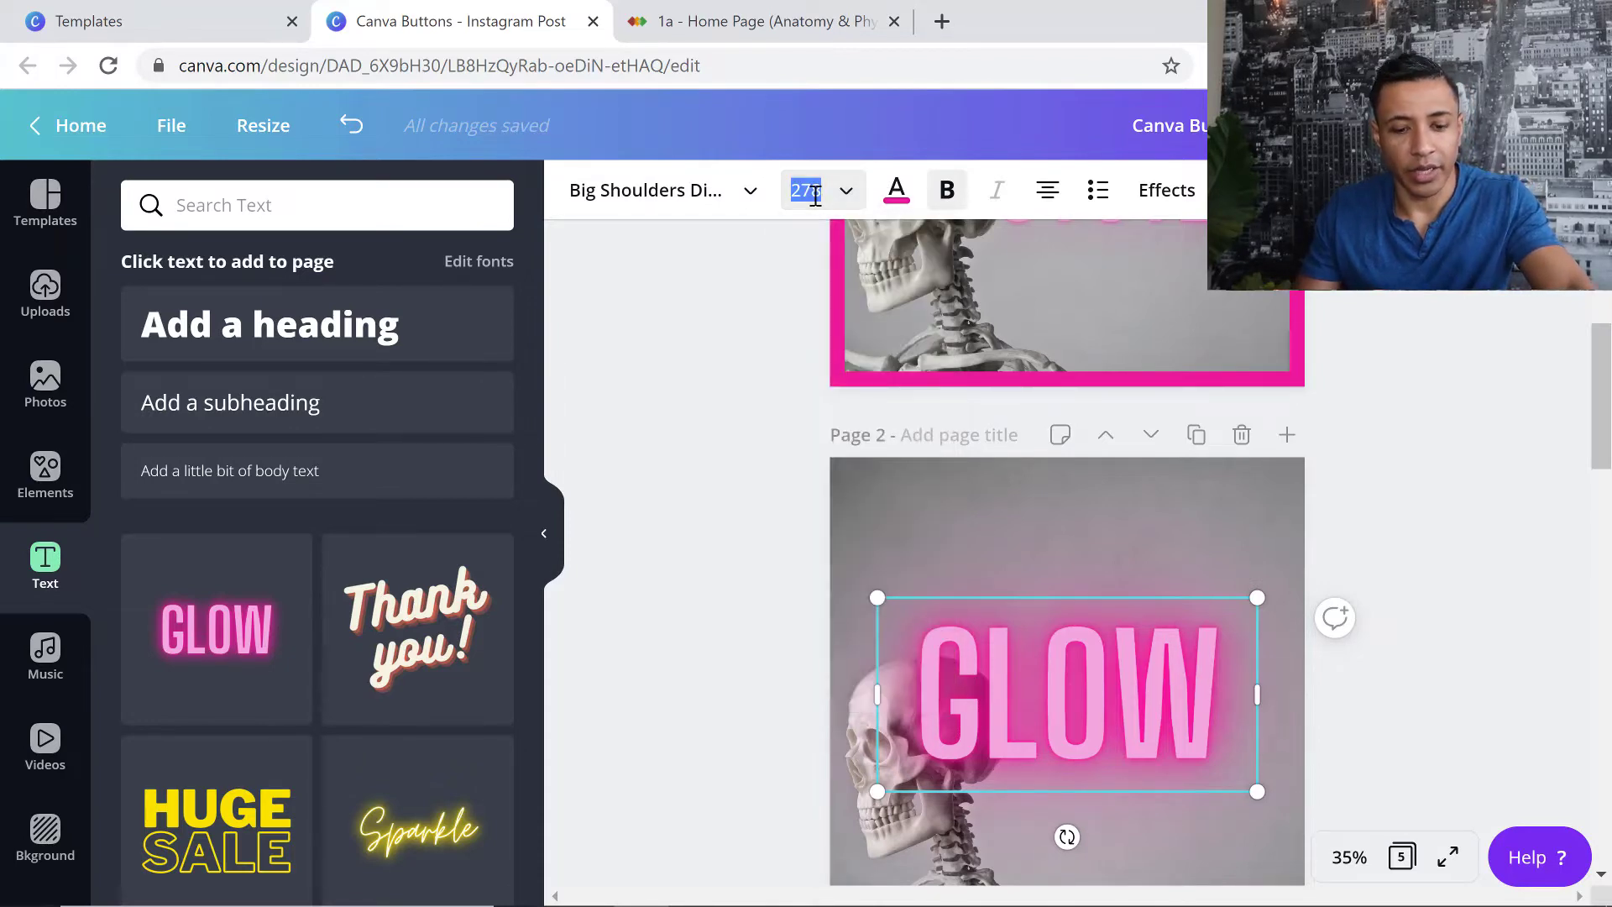
{"action": "type", "text": "185"}
{"action": "key", "text": "Return"}
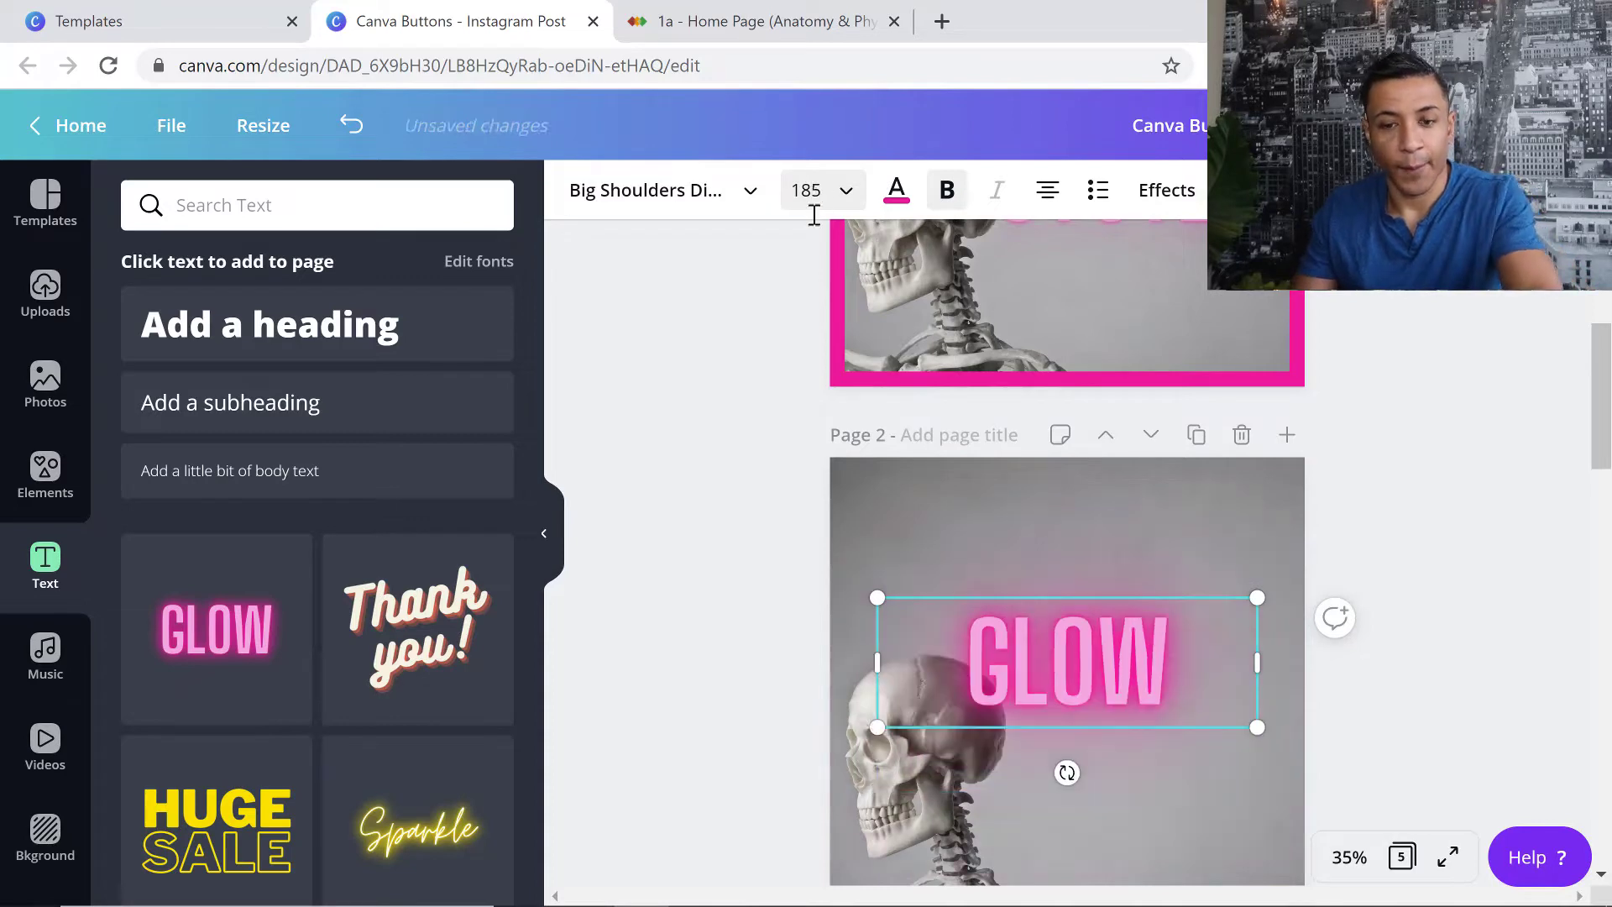
- Replace GLOW with SKELETAL and SYSTEM on two lines and move the text box slightly up and to the right
{"action": "double_click", "coordinate": [1072, 672]}
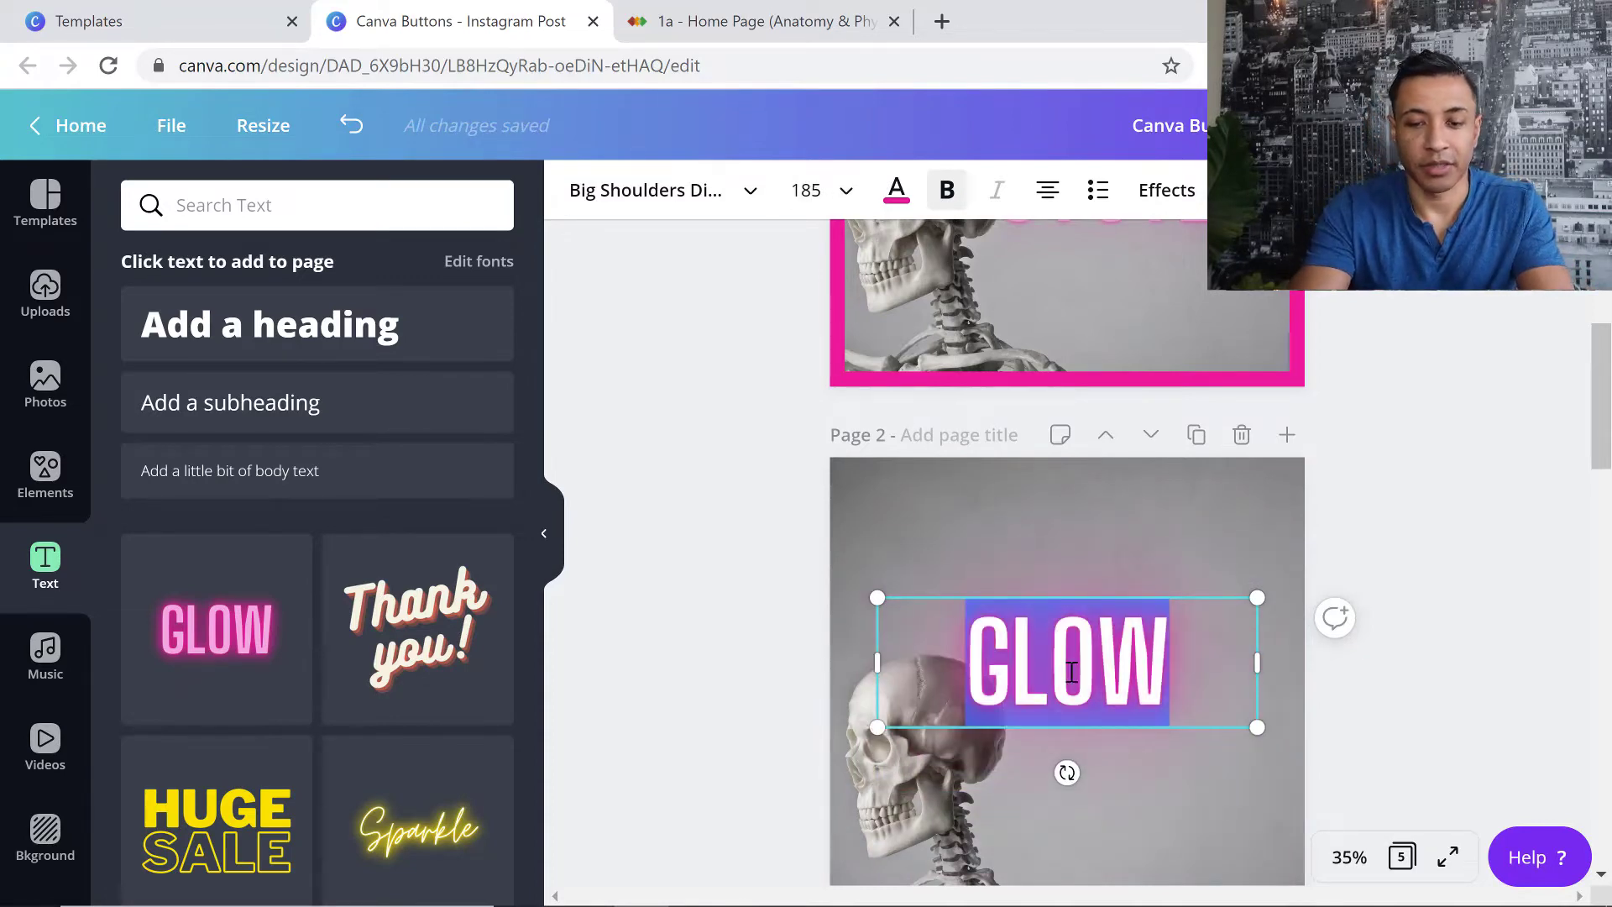
{"action": "type", "text": "SKELETAL"}
{"action": "key", "text": "Return"}
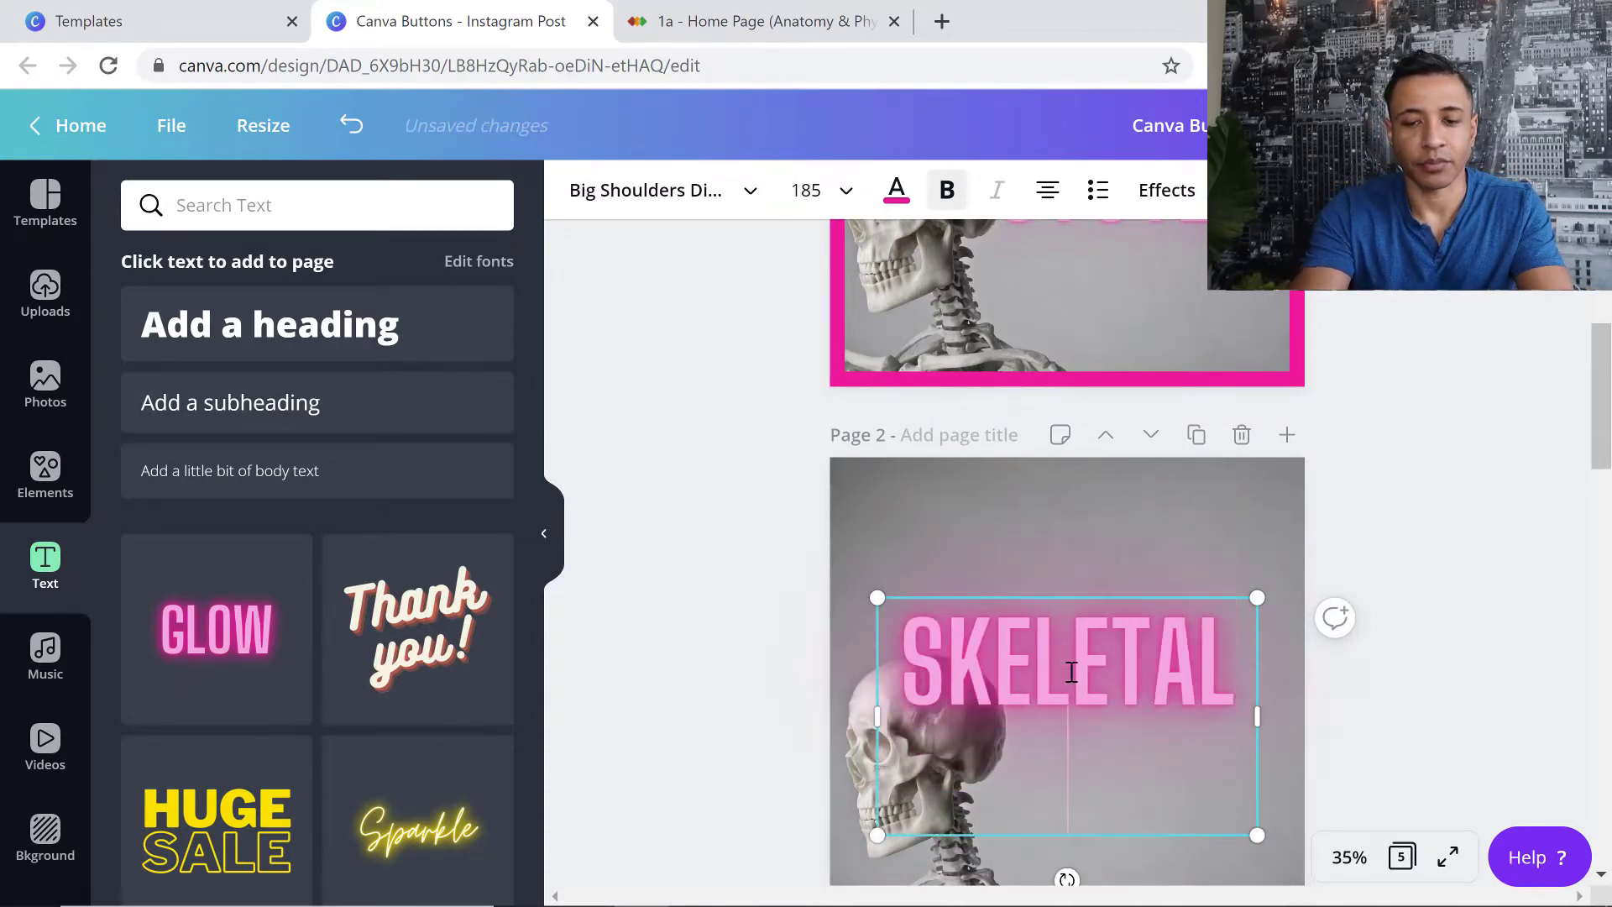
{"action": "type", "text": "SYSTEM"}
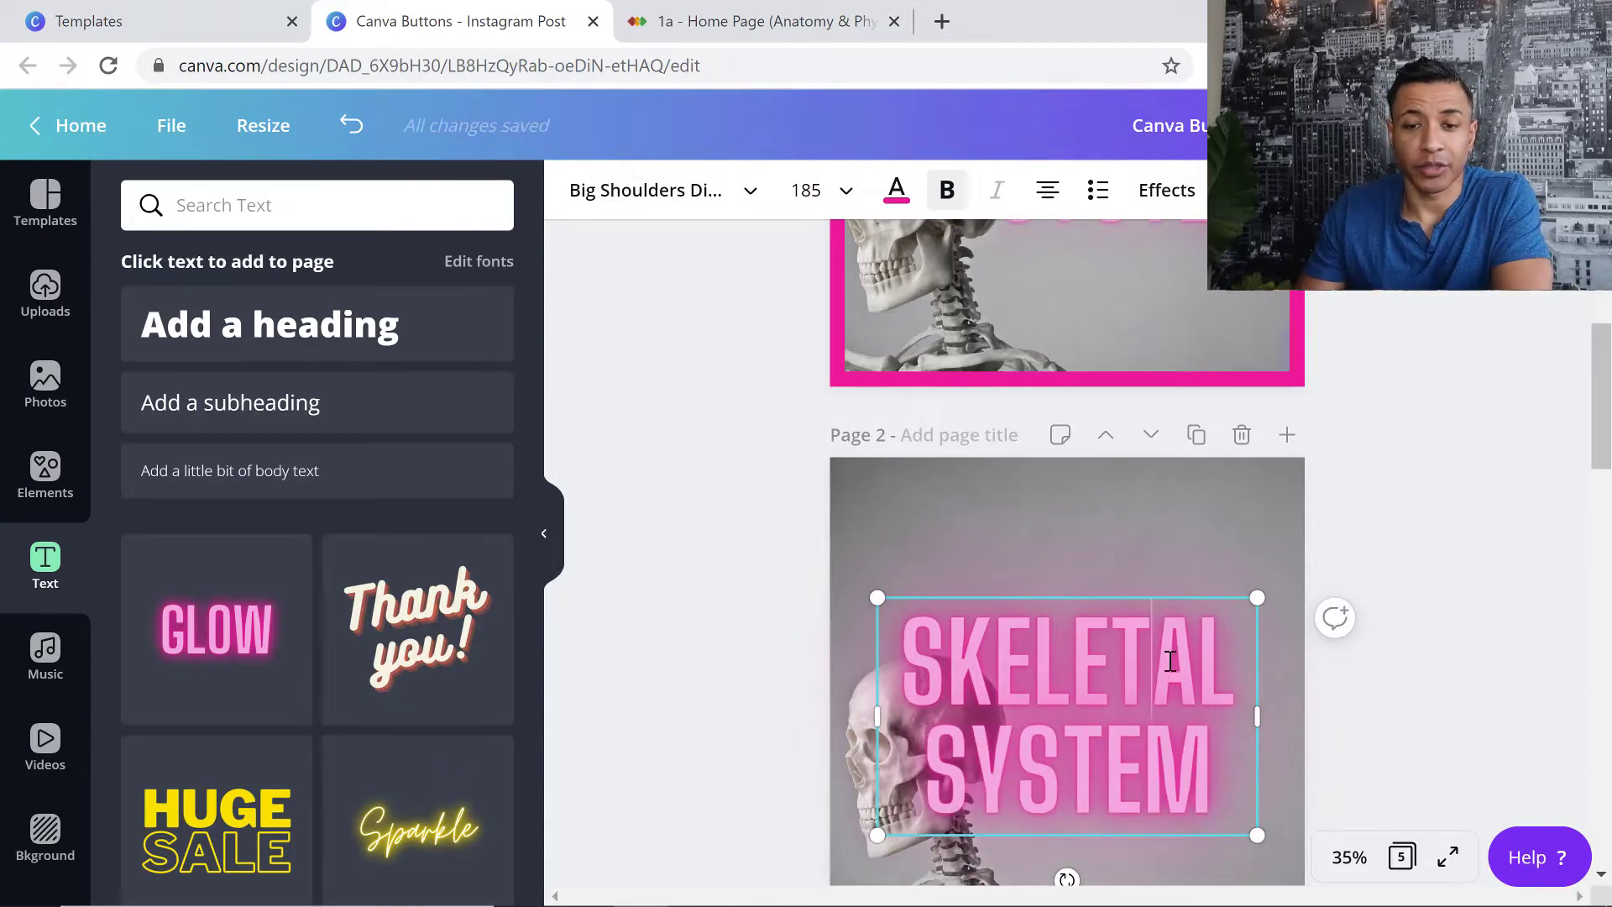
{"action": "left_click", "coordinate": [823, 621]}
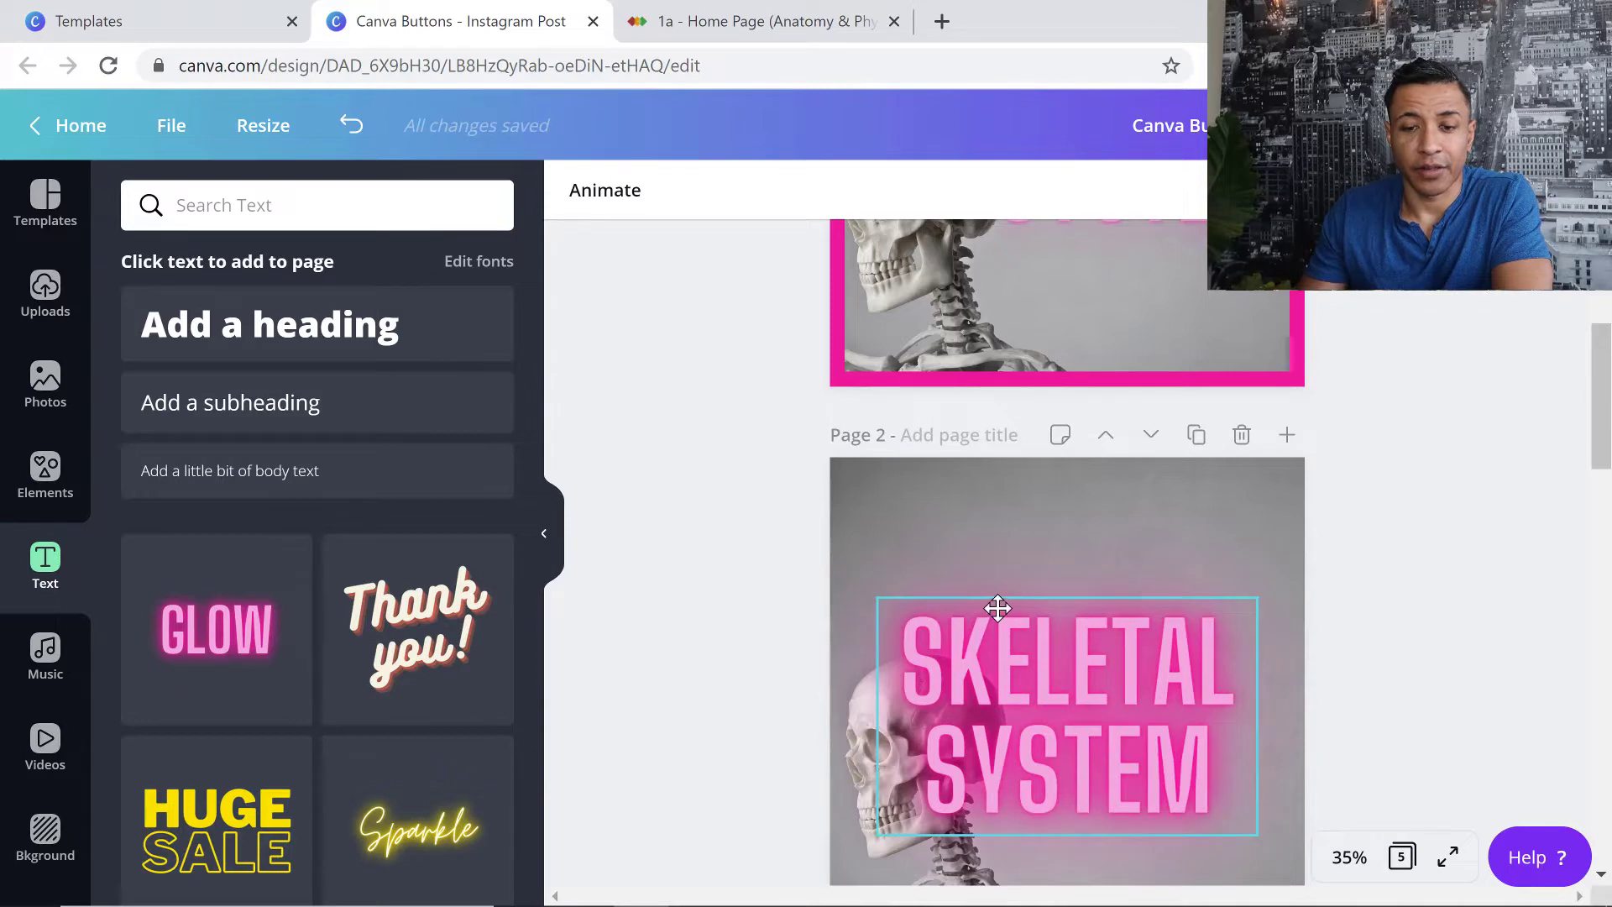
{"action": "left_click_drag", "start_coordinate": [998, 607], "coordinate": [1015, 571]}
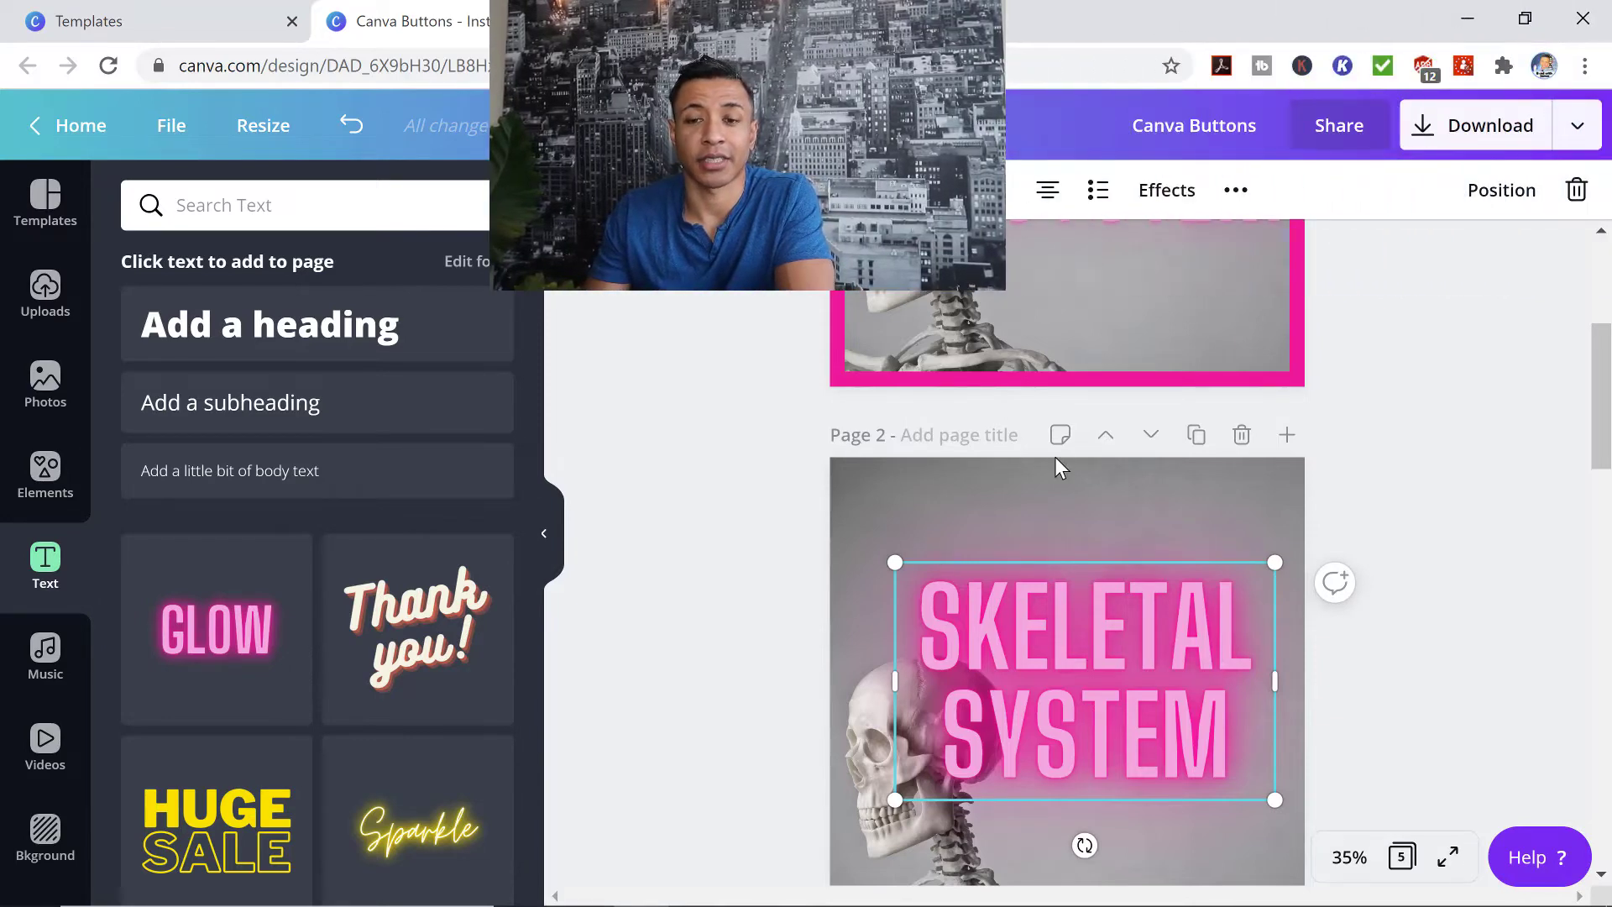
- Set the two-line text's letter spacing to 44 and its line height to 1.04
{"action": "left_click", "coordinate": [1234, 194]}
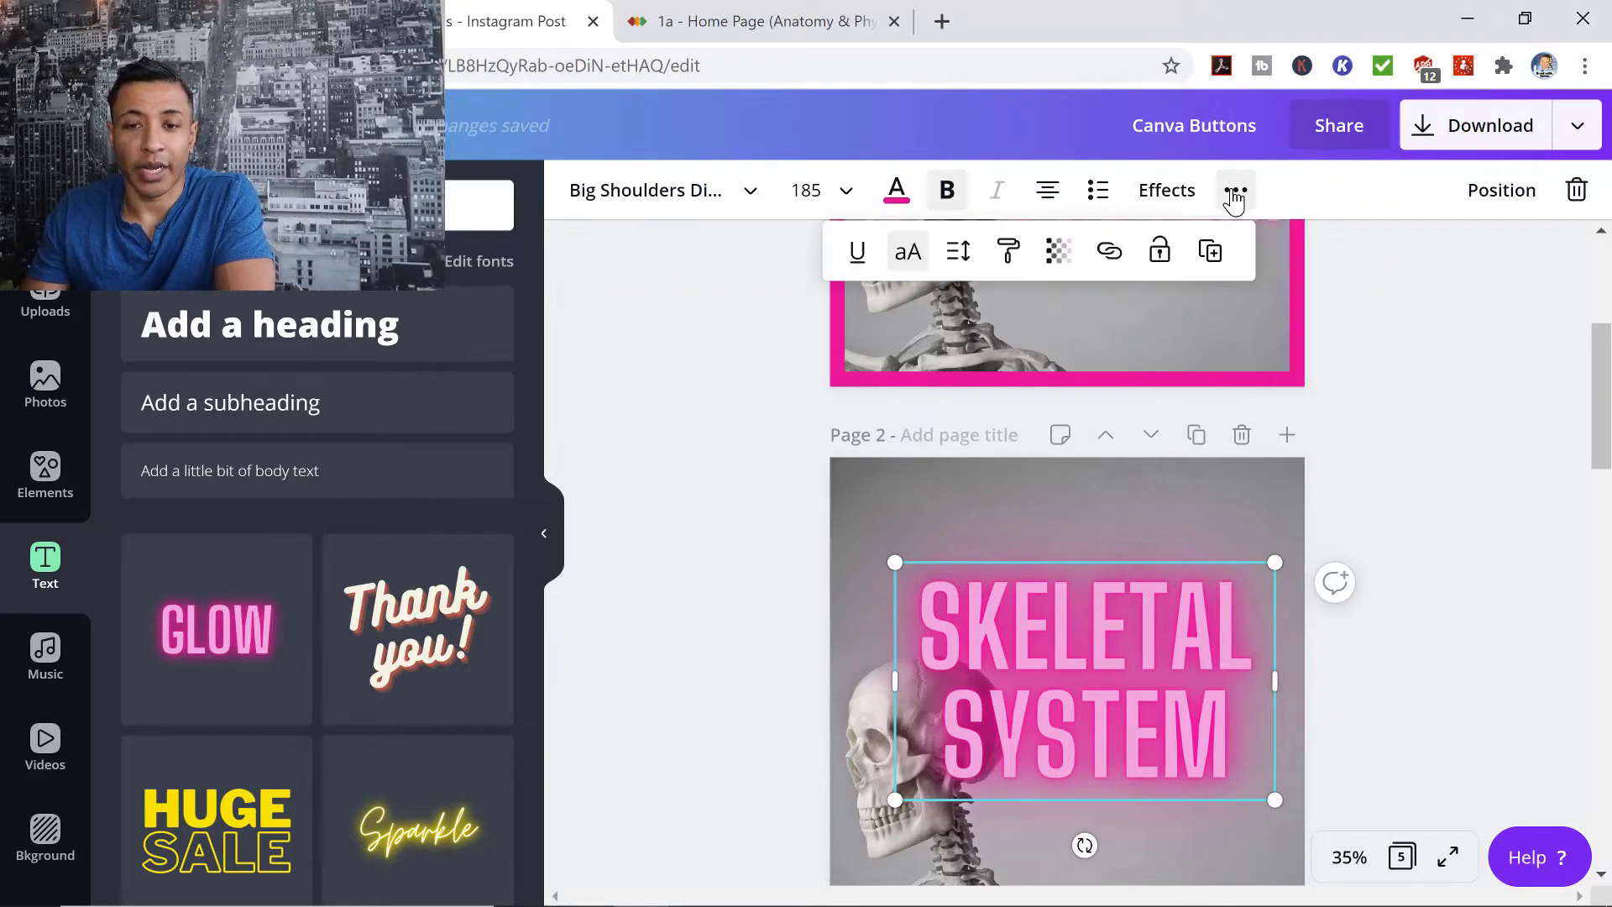
{"action": "left_click", "coordinate": [961, 254]}
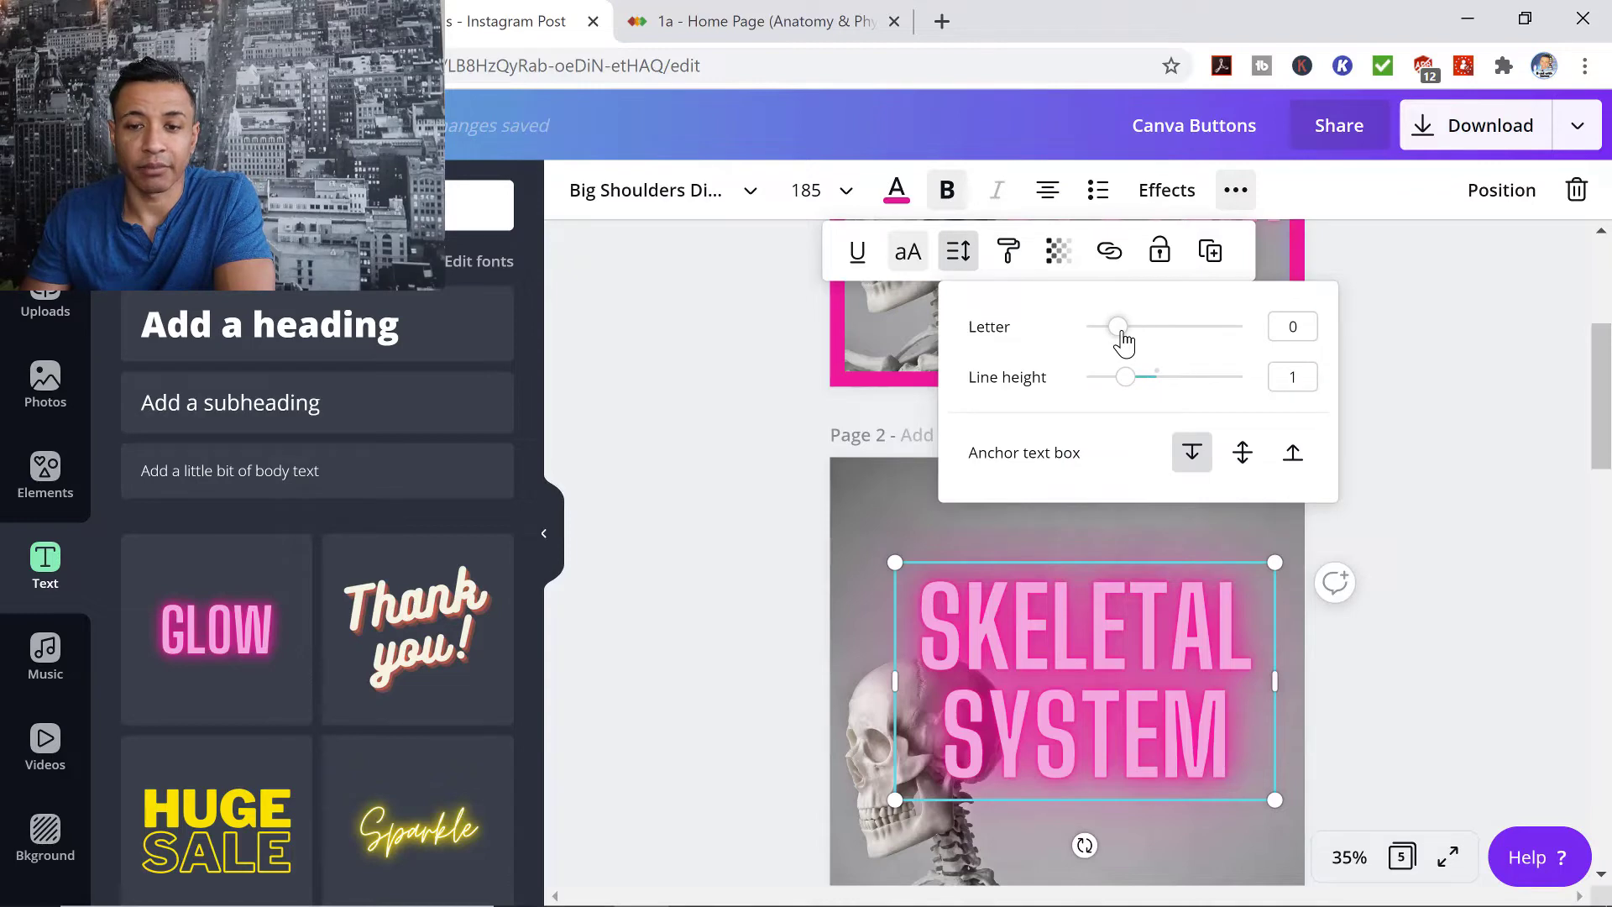
{"action": "left_click_drag", "start_coordinate": [1123, 340], "coordinate": [1131, 388]}
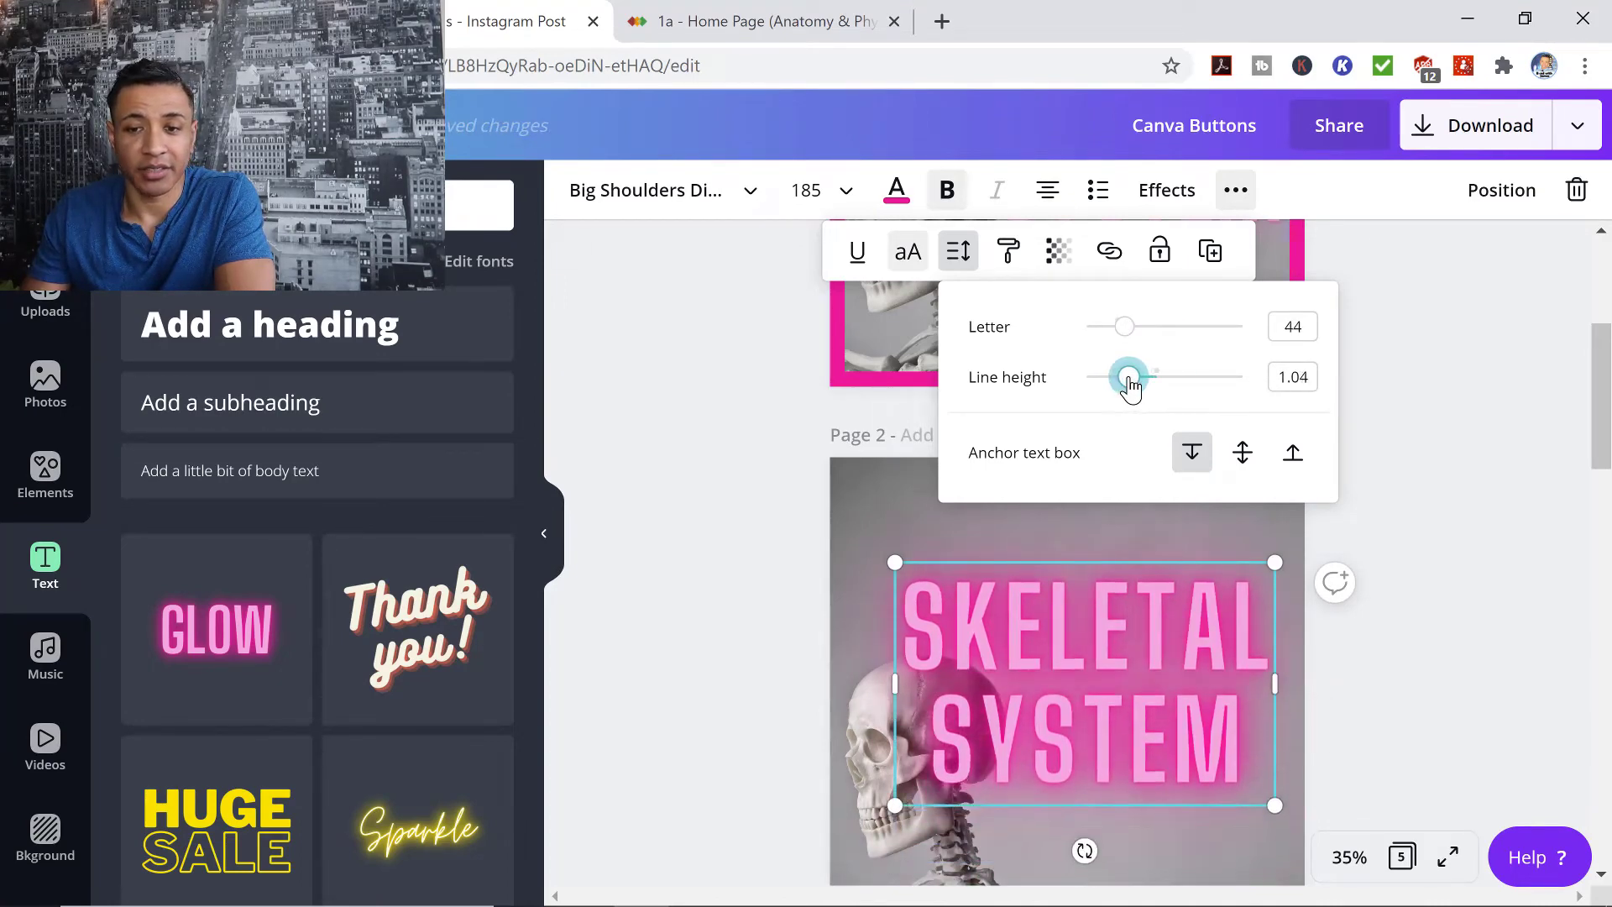
{"action": "left_click", "coordinate": [728, 512]}
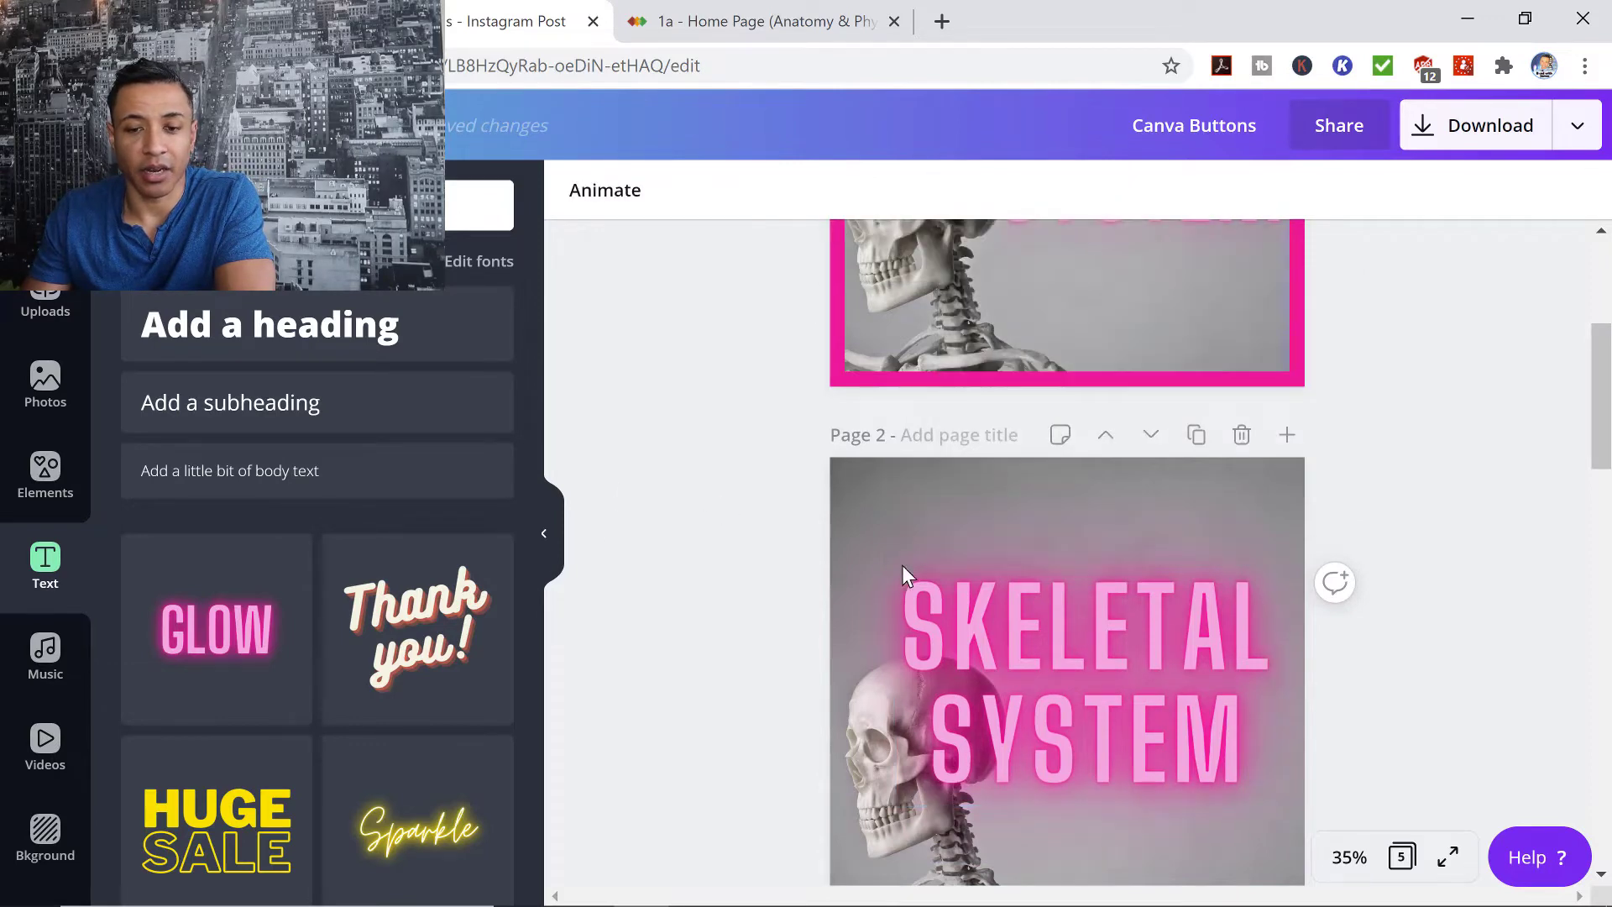
- Copy page 2's two-line text box and trim the original to the single word SKELETAL
{"action": "left_click", "coordinate": [932, 611]}
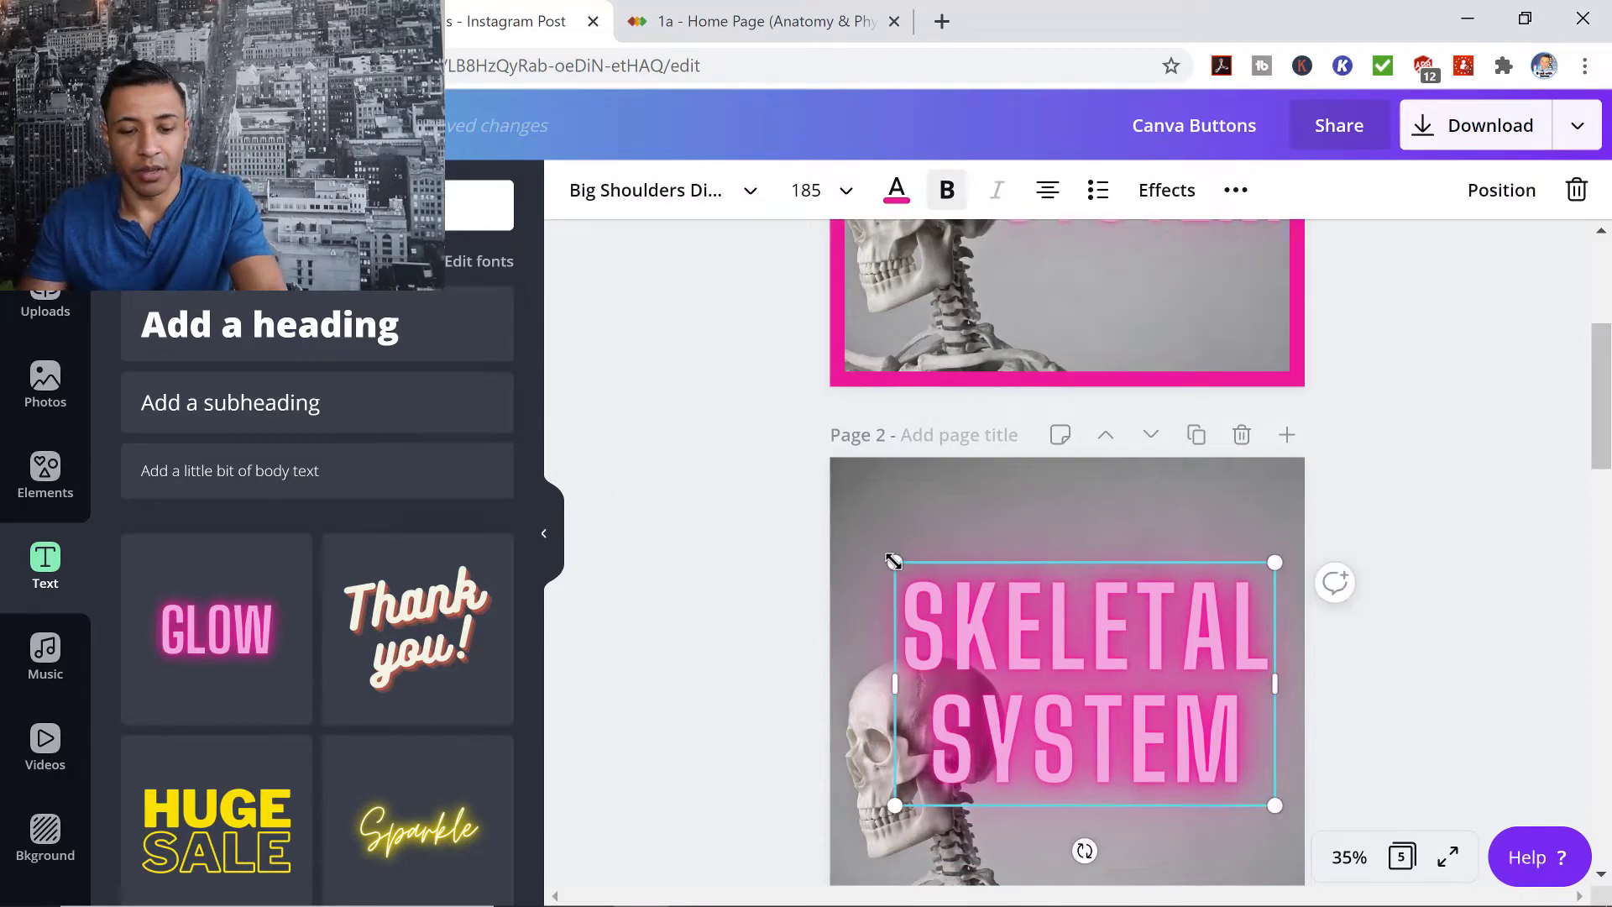
{"action": "double_click", "coordinate": [1065, 710]}
{"action": "key", "text": "BackSpace"}
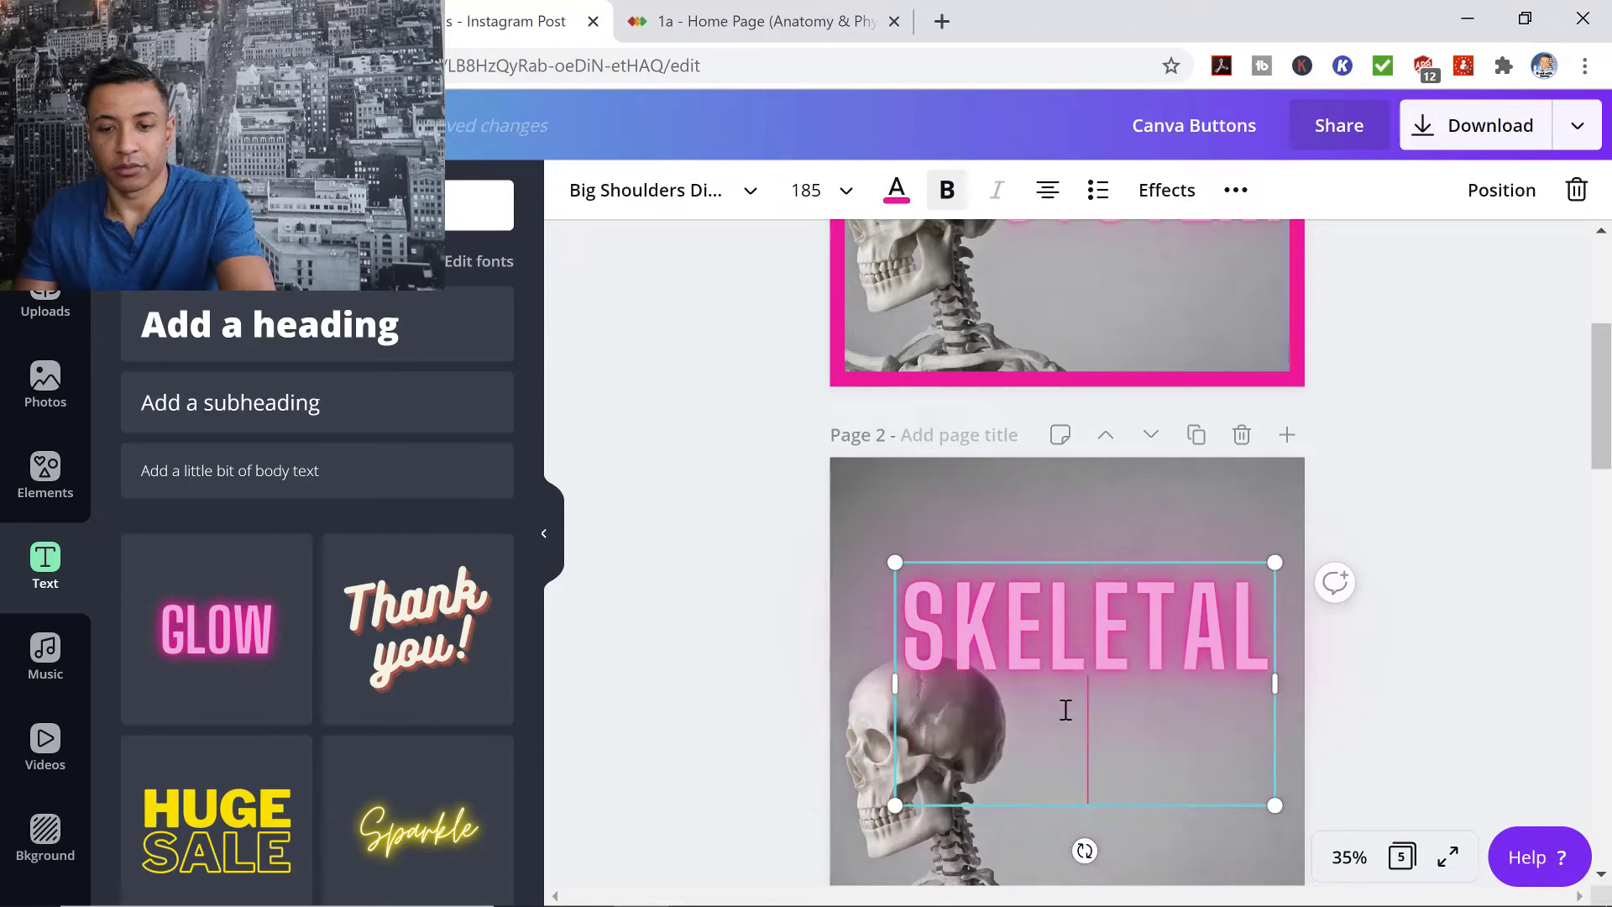
{"action": "key", "text": "BackSpace"}
{"action": "left_click", "coordinate": [772, 617]}
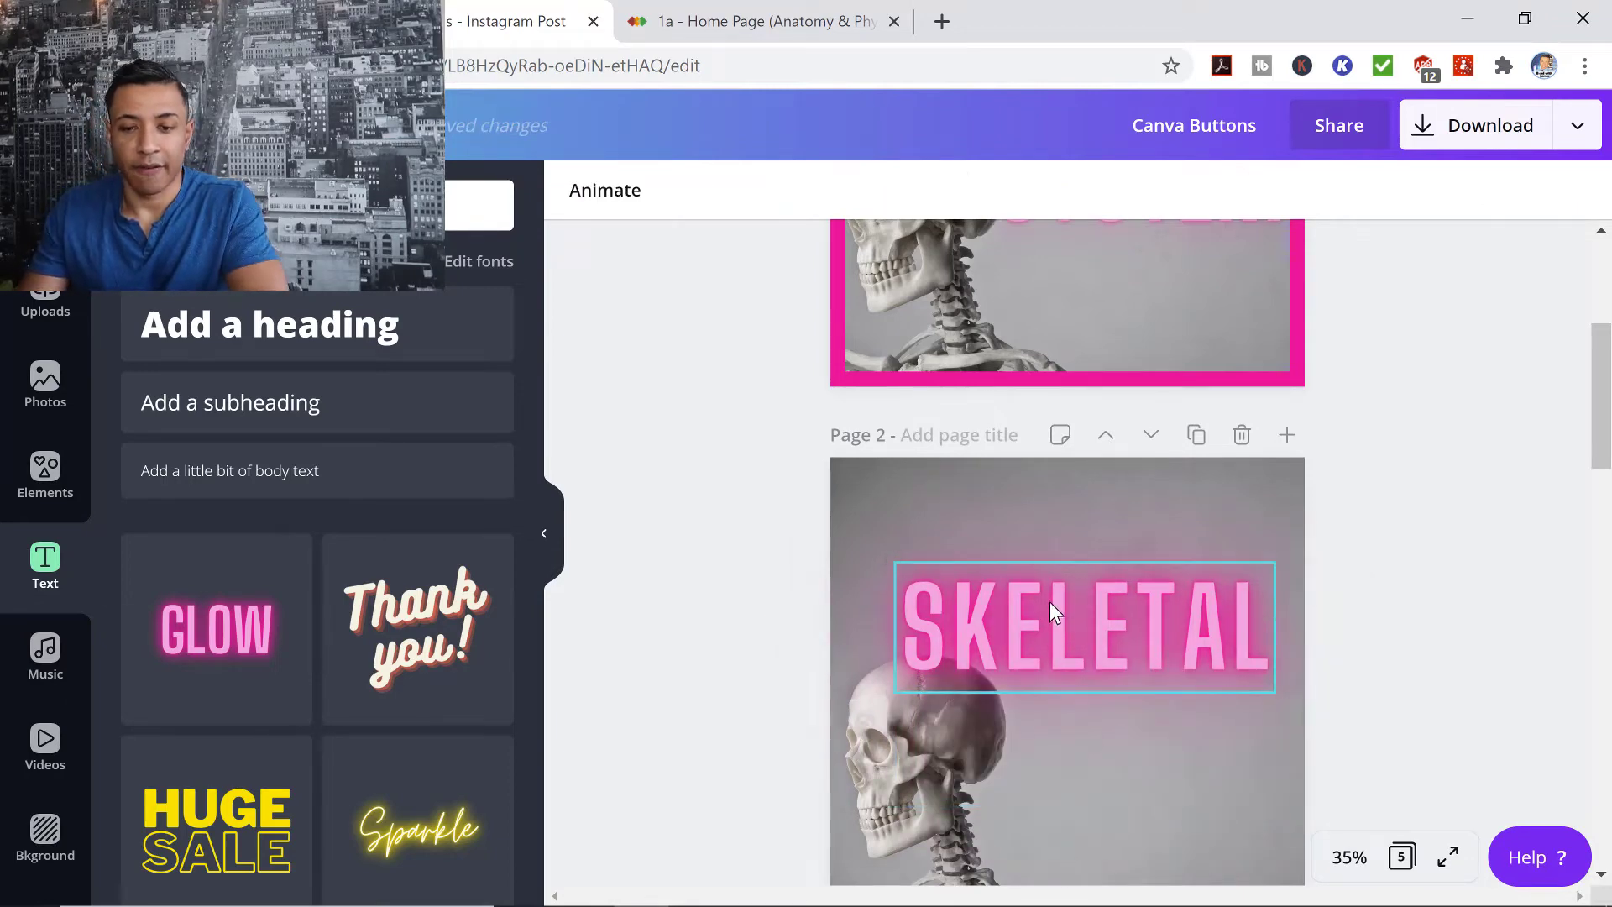
- Paste the copied text box below SKELETAL and trim it to the single word SYSTEM
{"action": "left_click_drag", "start_coordinate": [1049, 619], "coordinate": [1046, 697]}
{"action": "left_click", "coordinate": [834, 677]}
{"action": "key", "text": "ctrl+v"}
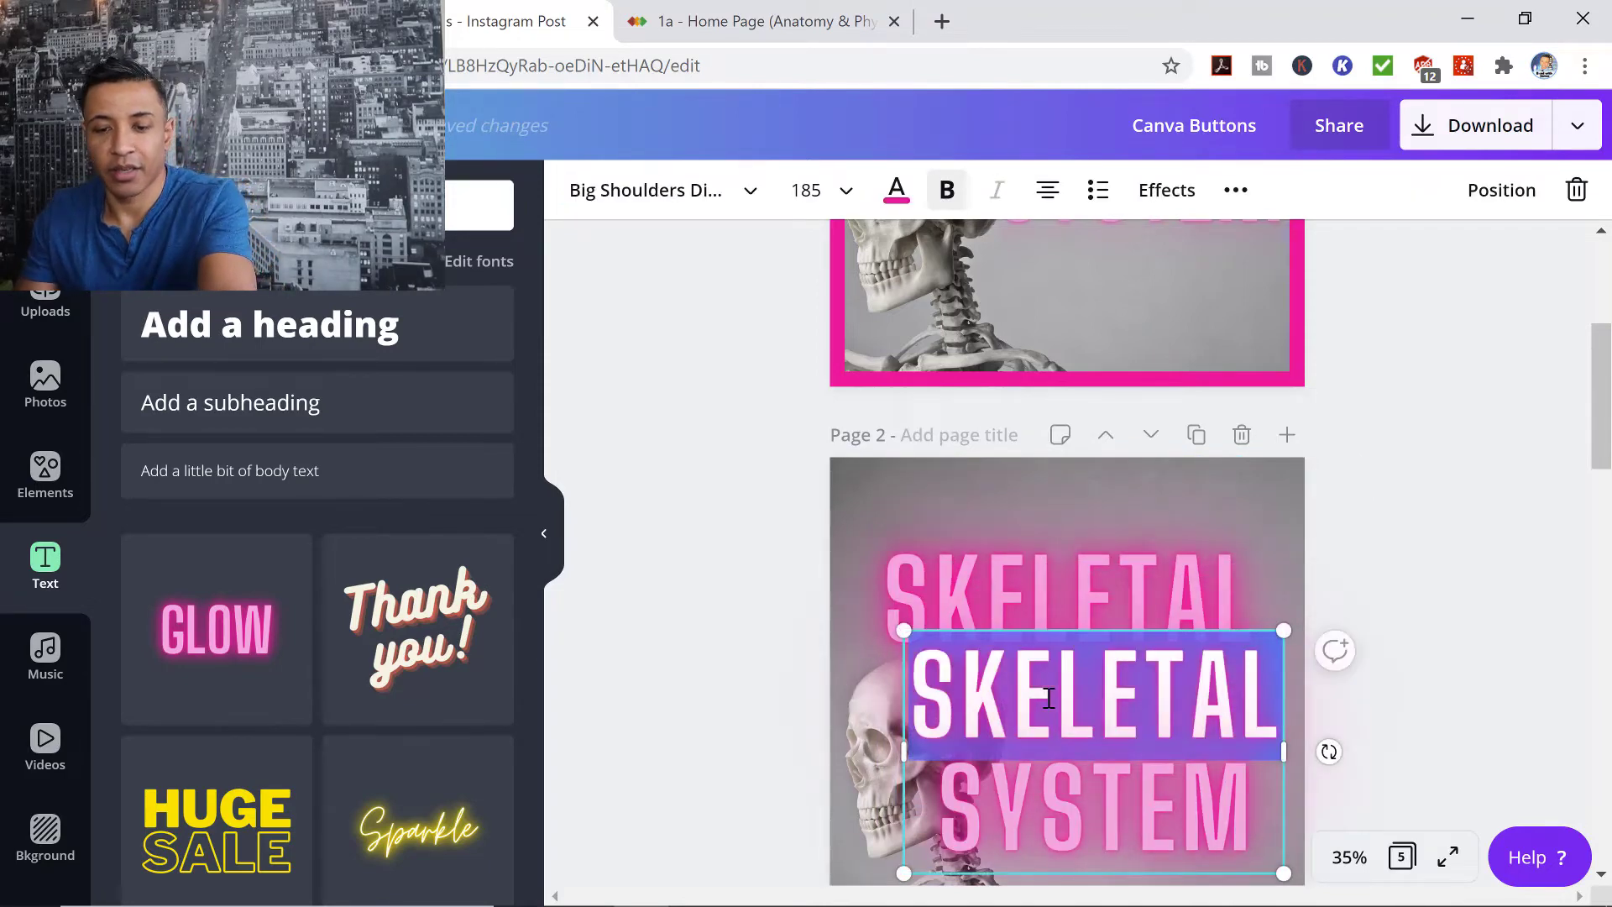
{"action": "key", "text": "BackSpace"}
{"action": "key", "text": "BackSpace"}
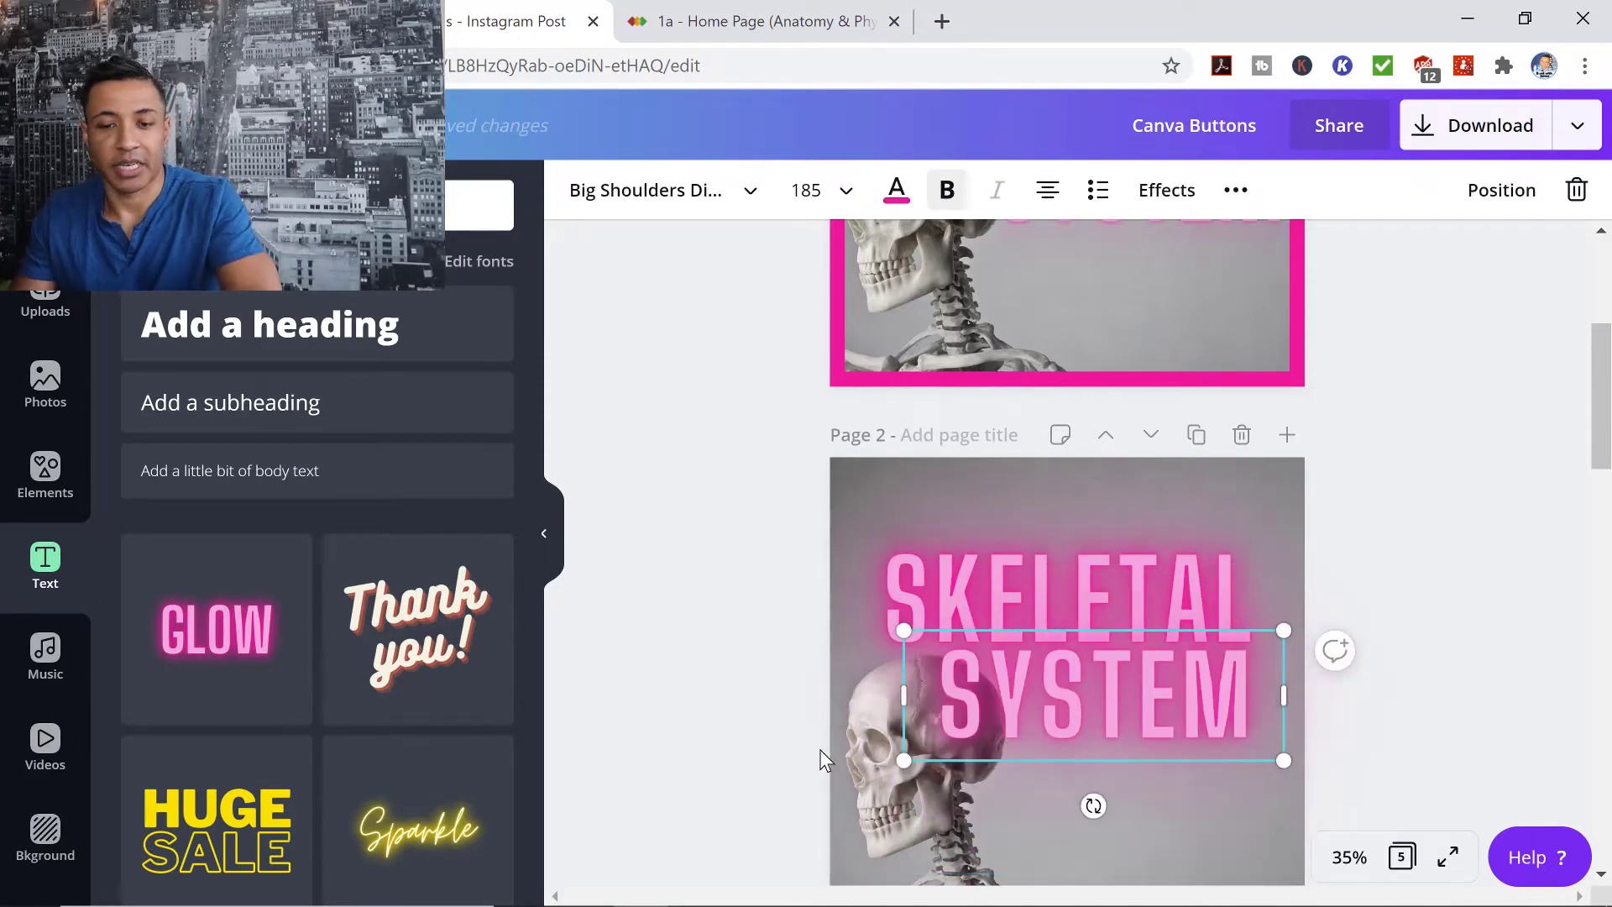
{"action": "key", "text": "Escape"}
- Position SYSTEM just below SKELETAL, offset to the right, using page 1's layout as reference
{"action": "left_click_drag", "start_coordinate": [1041, 765], "coordinate": [1028, 730]}
{"action": "scroll", "coordinate": [823, 557], "scroll_direction": "up", "scroll_amount": 5}
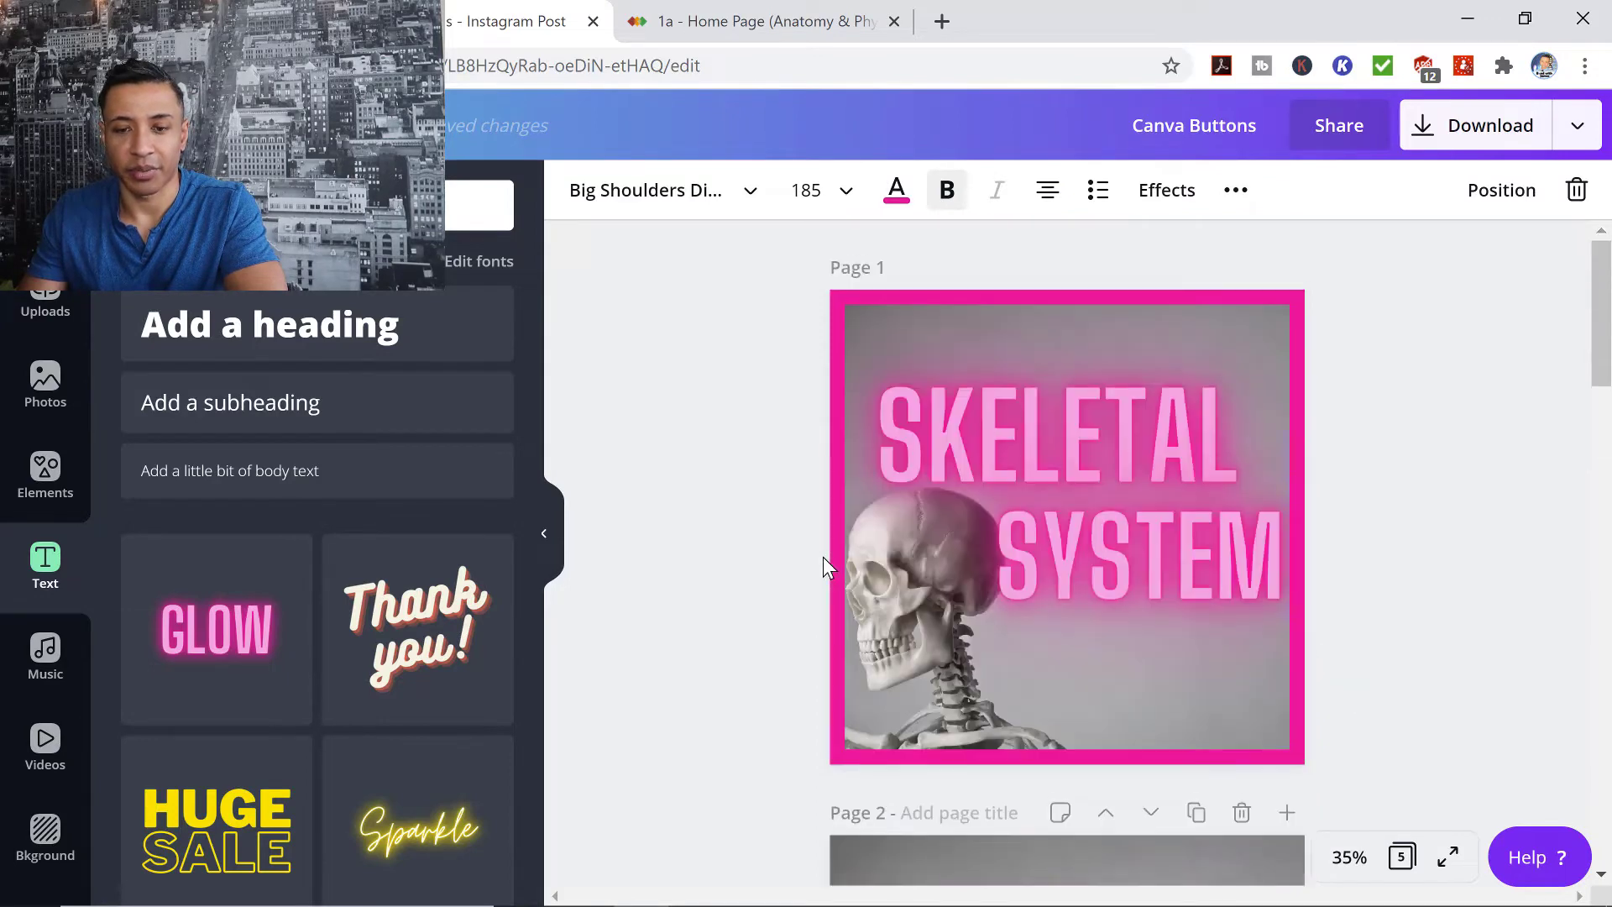
{"action": "scroll", "coordinate": [823, 557], "scroll_direction": "down", "scroll_amount": 5}
{"action": "left_click_drag", "start_coordinate": [1018, 687], "coordinate": [1033, 701]}
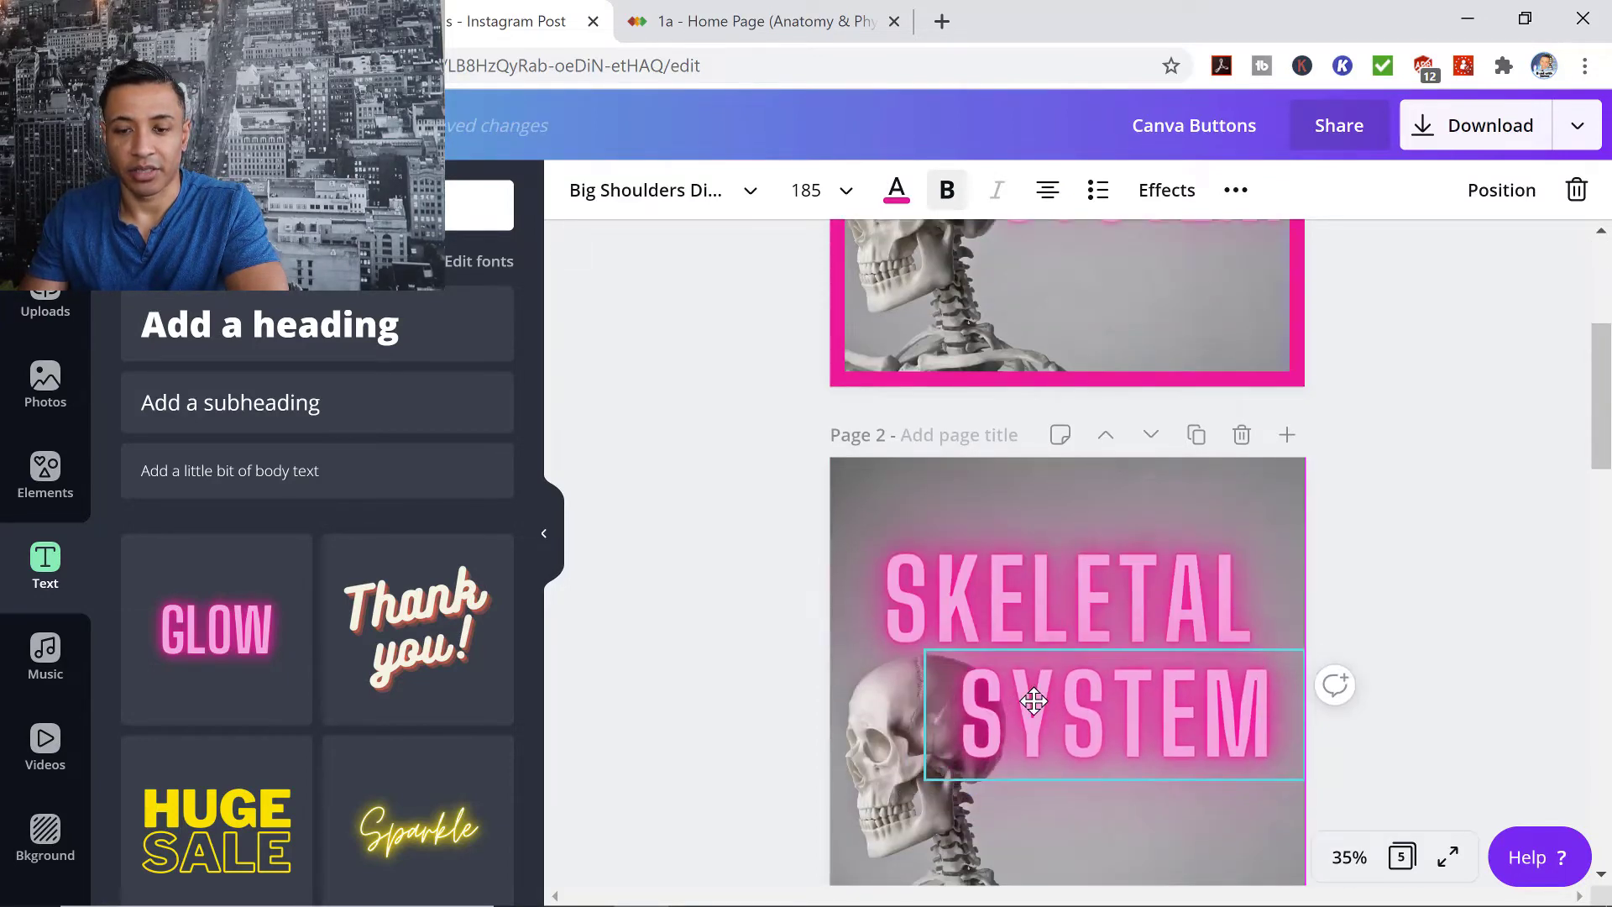
- Set SYSTEM's letter spacing to 0 and move the word further right, beside the skull
{"action": "left_click", "coordinate": [1236, 190]}
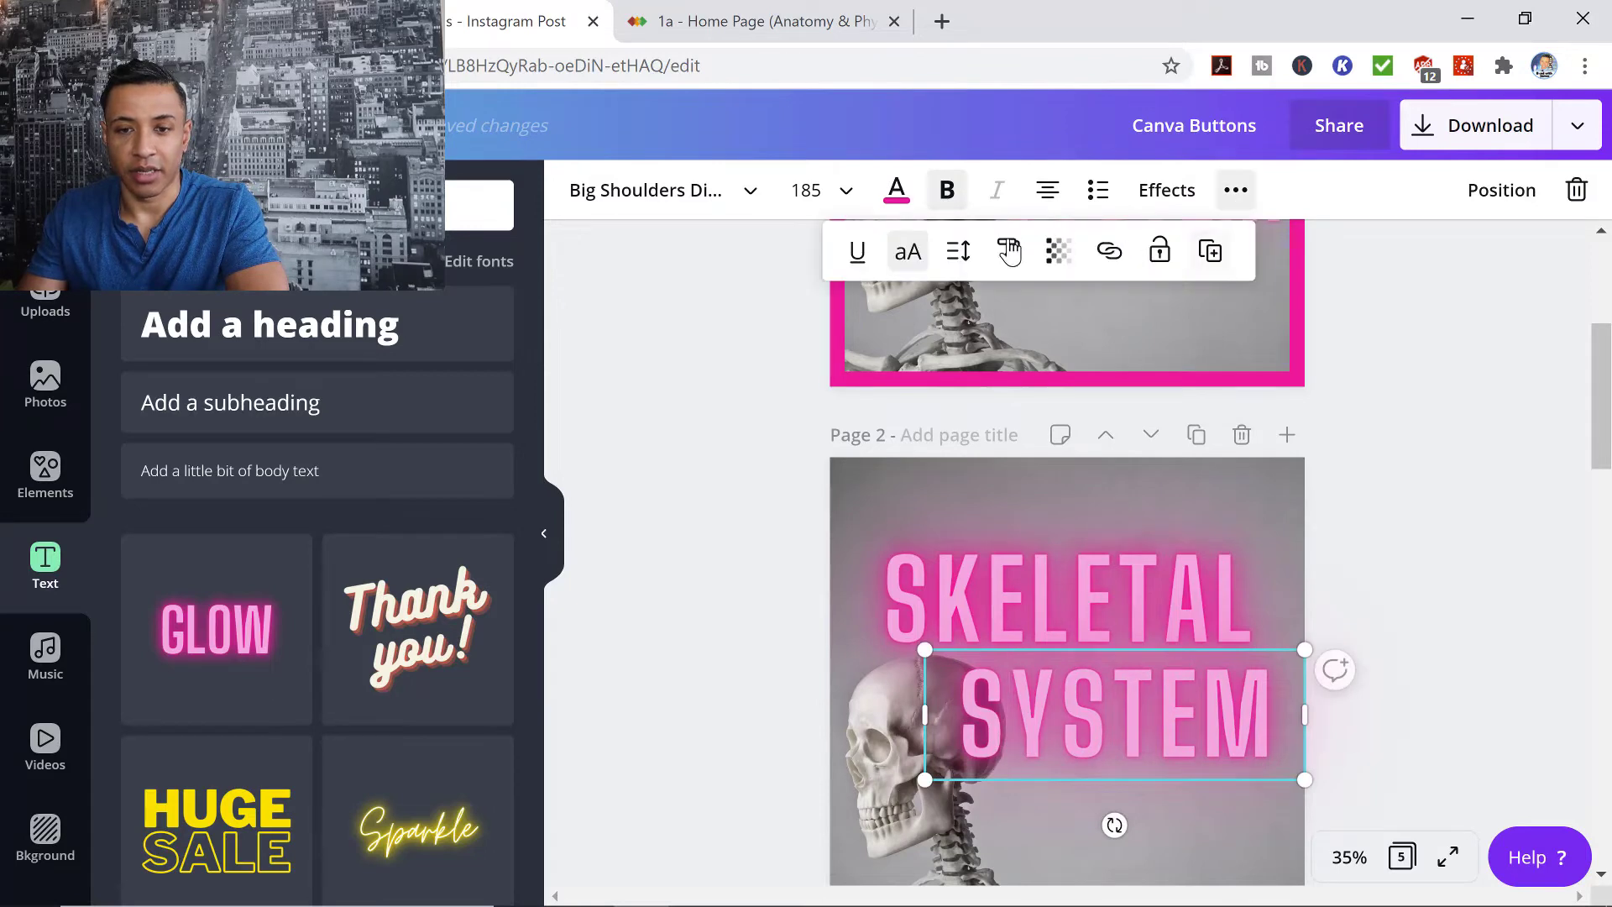
{"action": "left_click", "coordinate": [958, 251]}
{"action": "left_click_drag", "start_coordinate": [1124, 334], "coordinate": [1120, 335]}
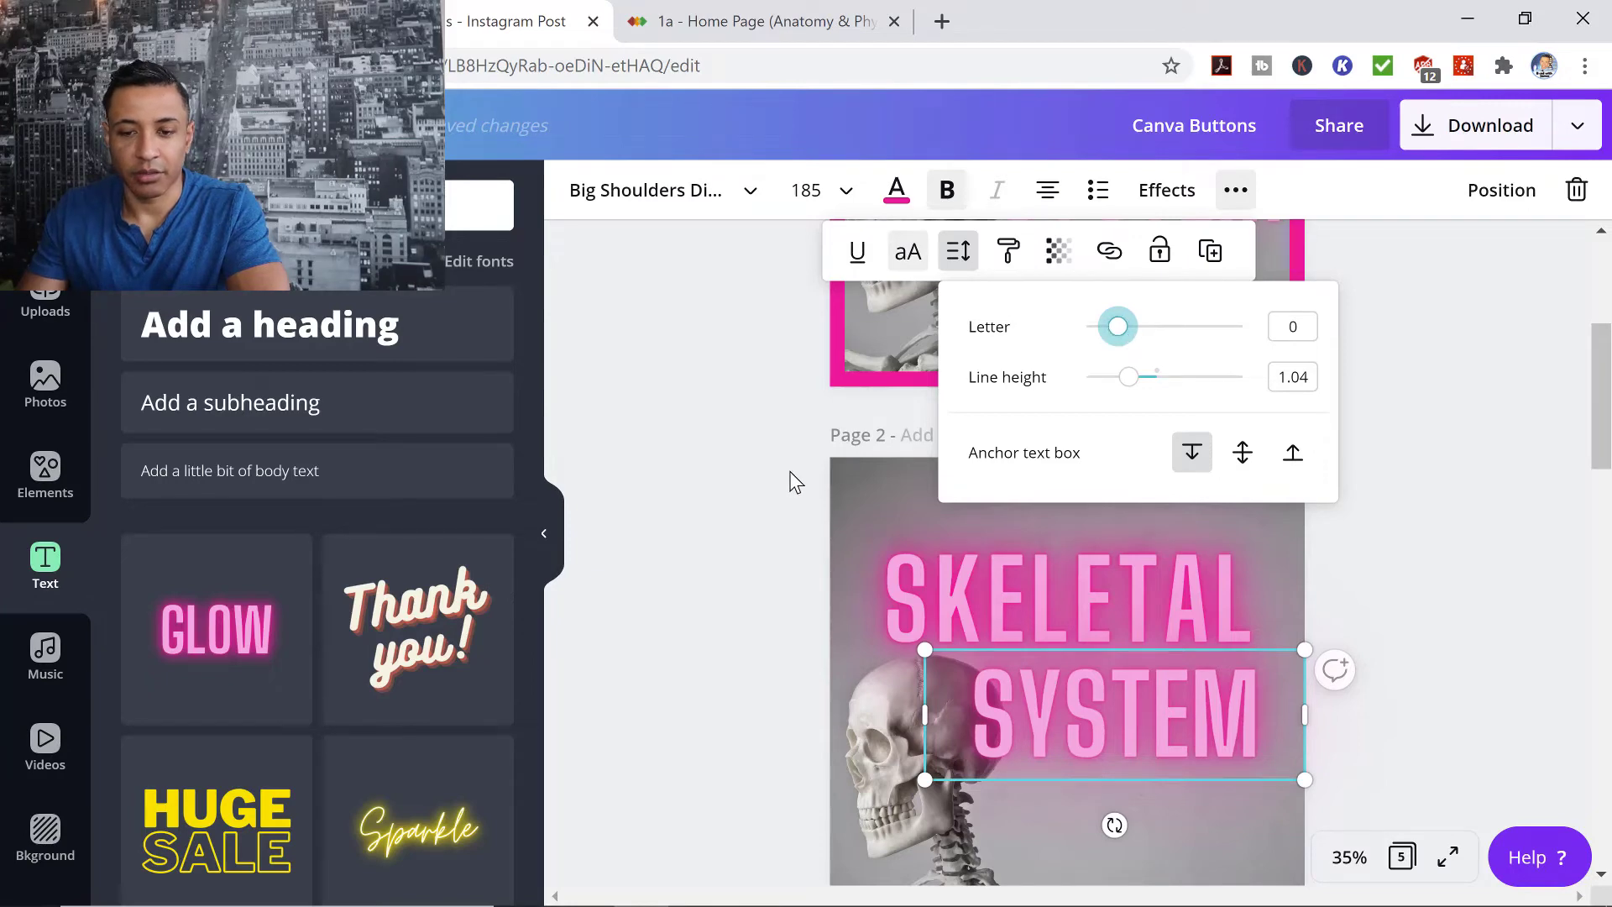
{"action": "left_click", "coordinate": [861, 628]}
{"action": "left_click", "coordinate": [1025, 702]}
{"action": "left_click_drag", "start_coordinate": [1028, 704], "coordinate": [1044, 703]}
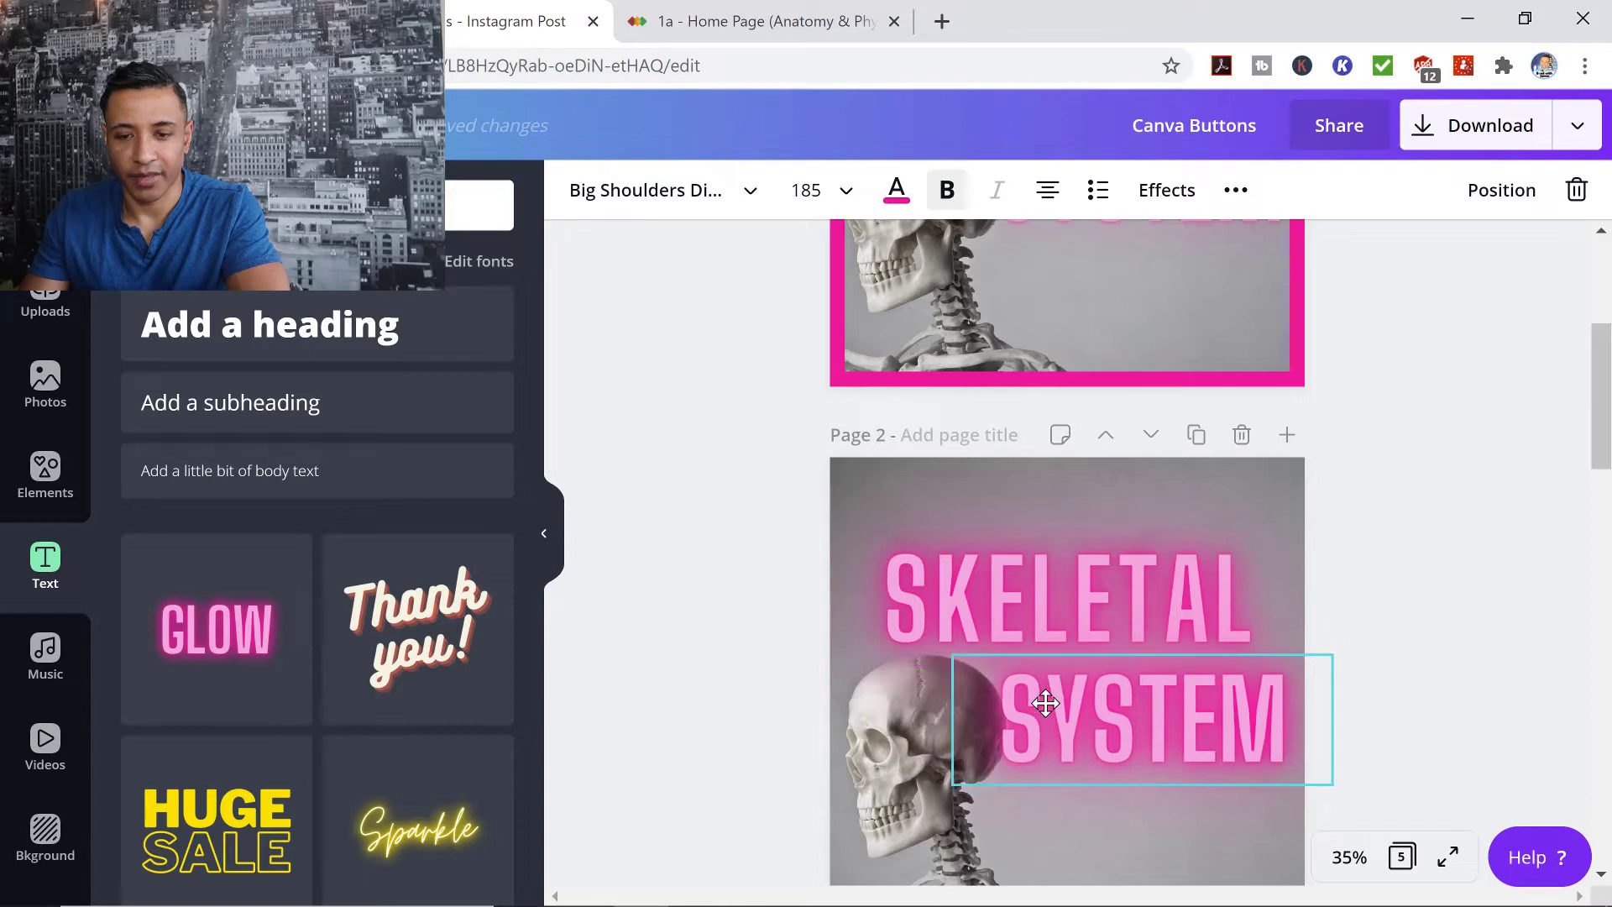
{"action": "left_click", "coordinate": [734, 519]}
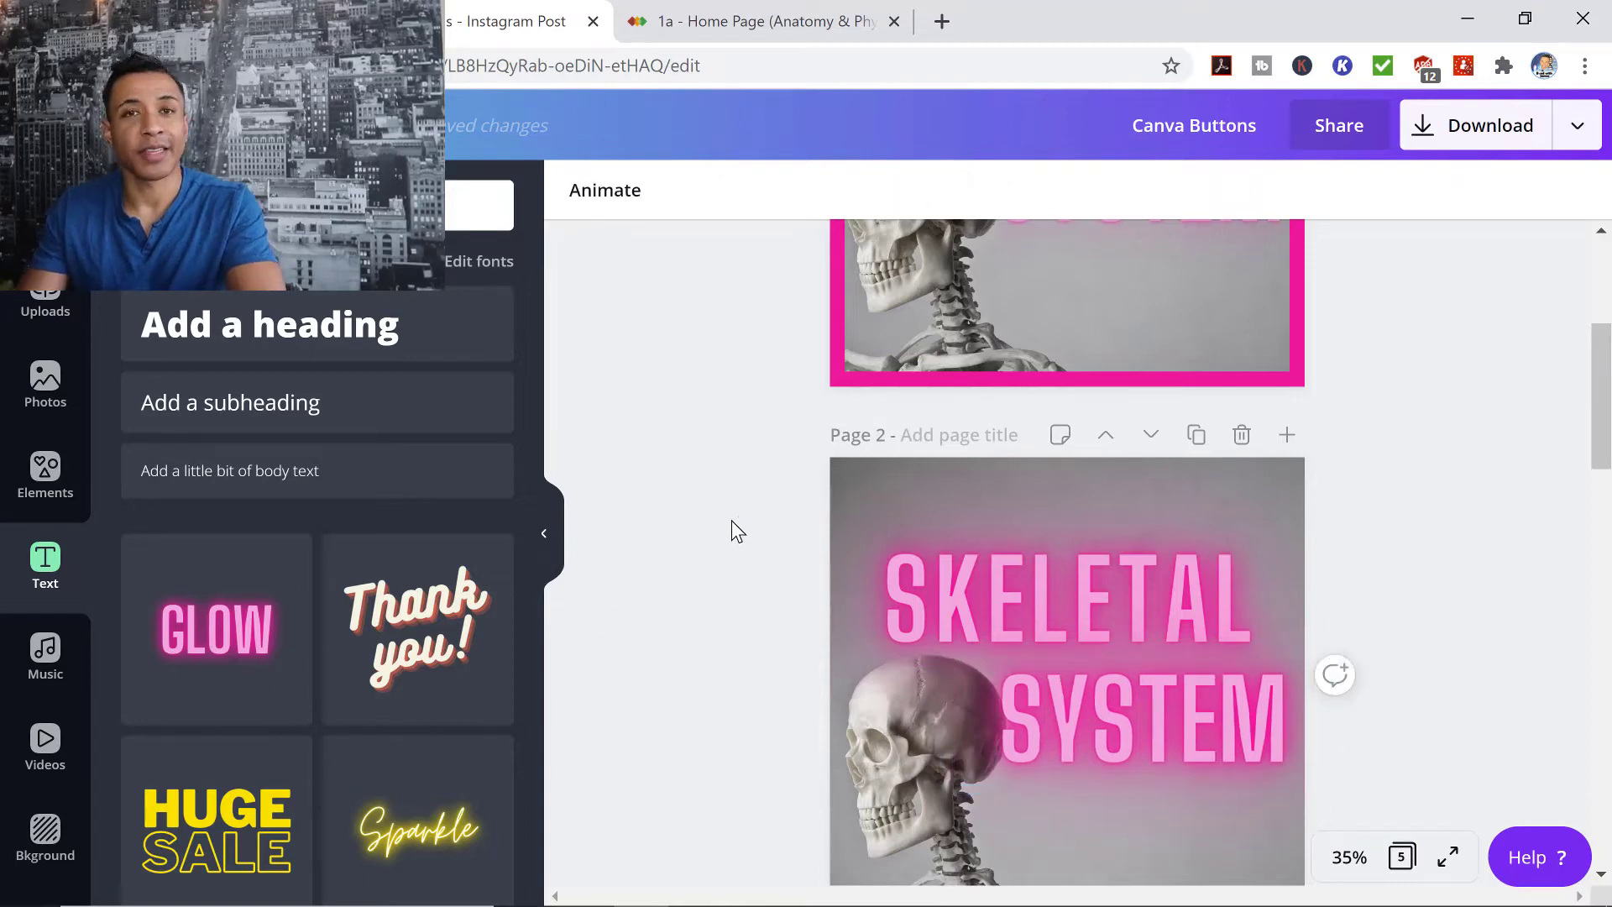
- Switch to the Anatomy & Physiology course home page and review its button images
{"action": "left_click", "coordinate": [759, 33]}
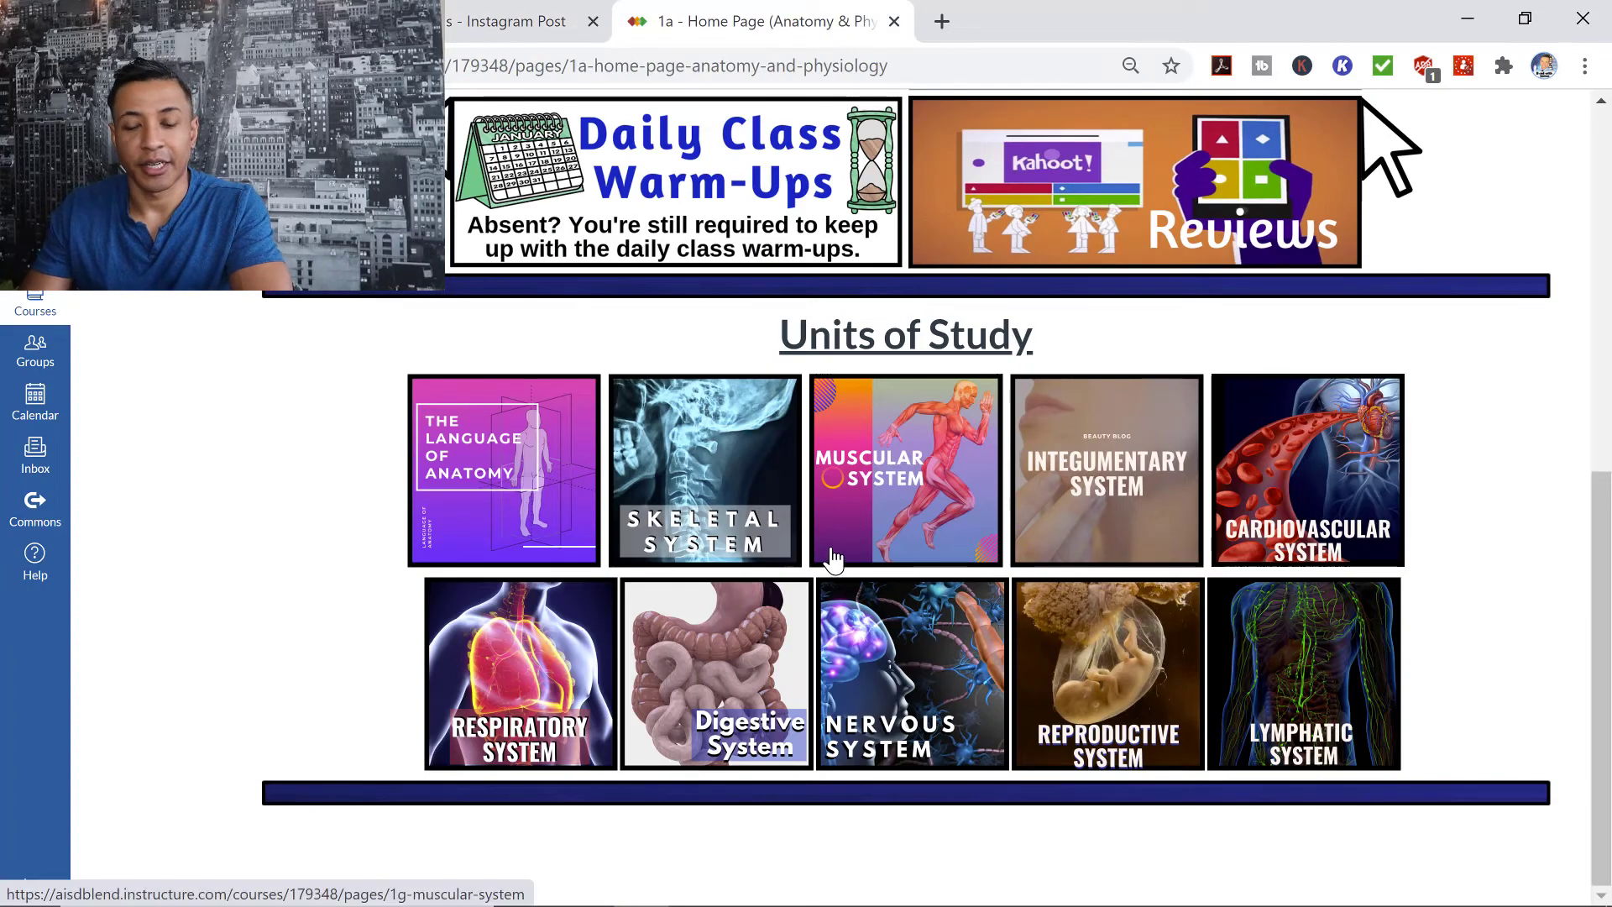
{"action": "scroll", "coordinate": [877, 546], "scroll_direction": "up", "scroll_amount": 7}
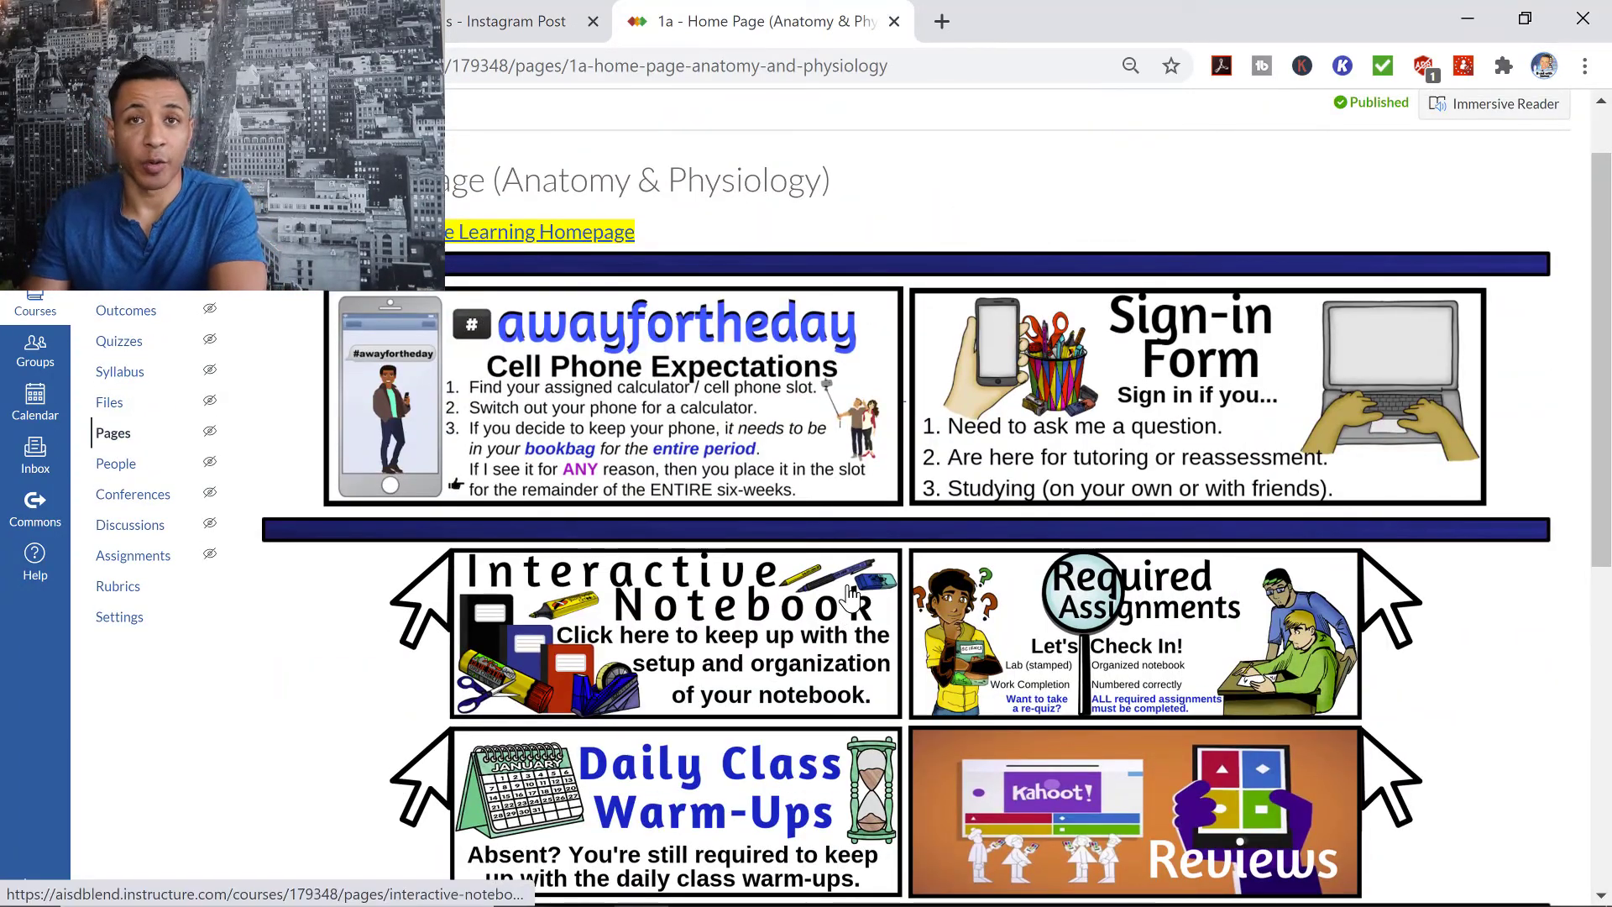
{"action": "scroll", "coordinate": [858, 580], "scroll_direction": "down", "scroll_amount": 4}
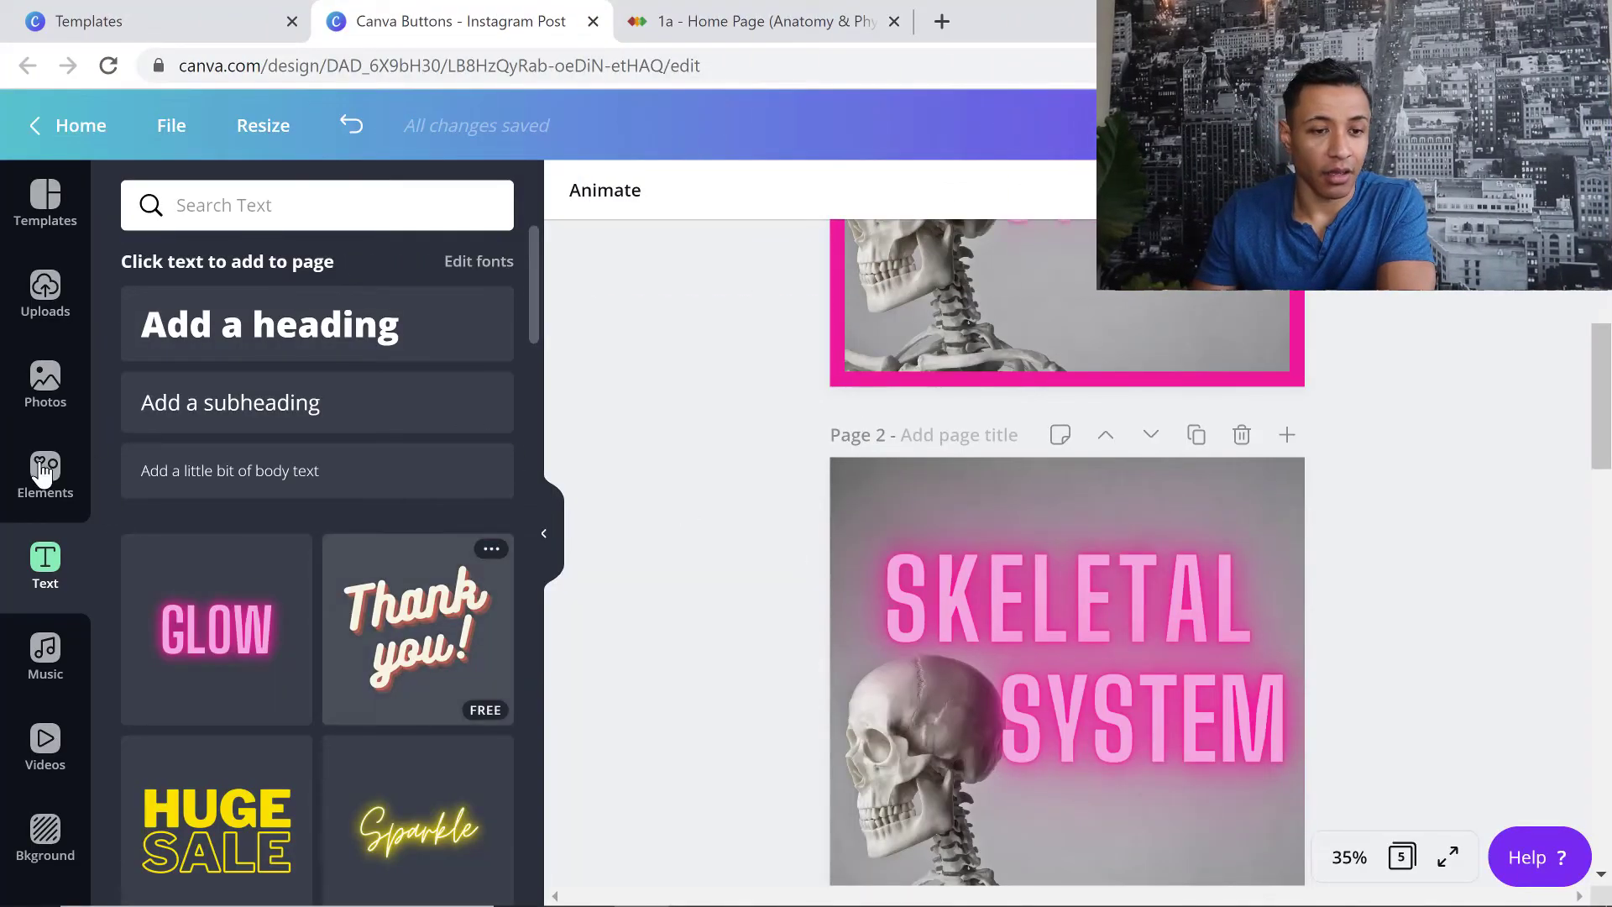
- Browse the graphic elements and add the recently used square outline to page 2
{"action": "left_click", "coordinate": [44, 473]}
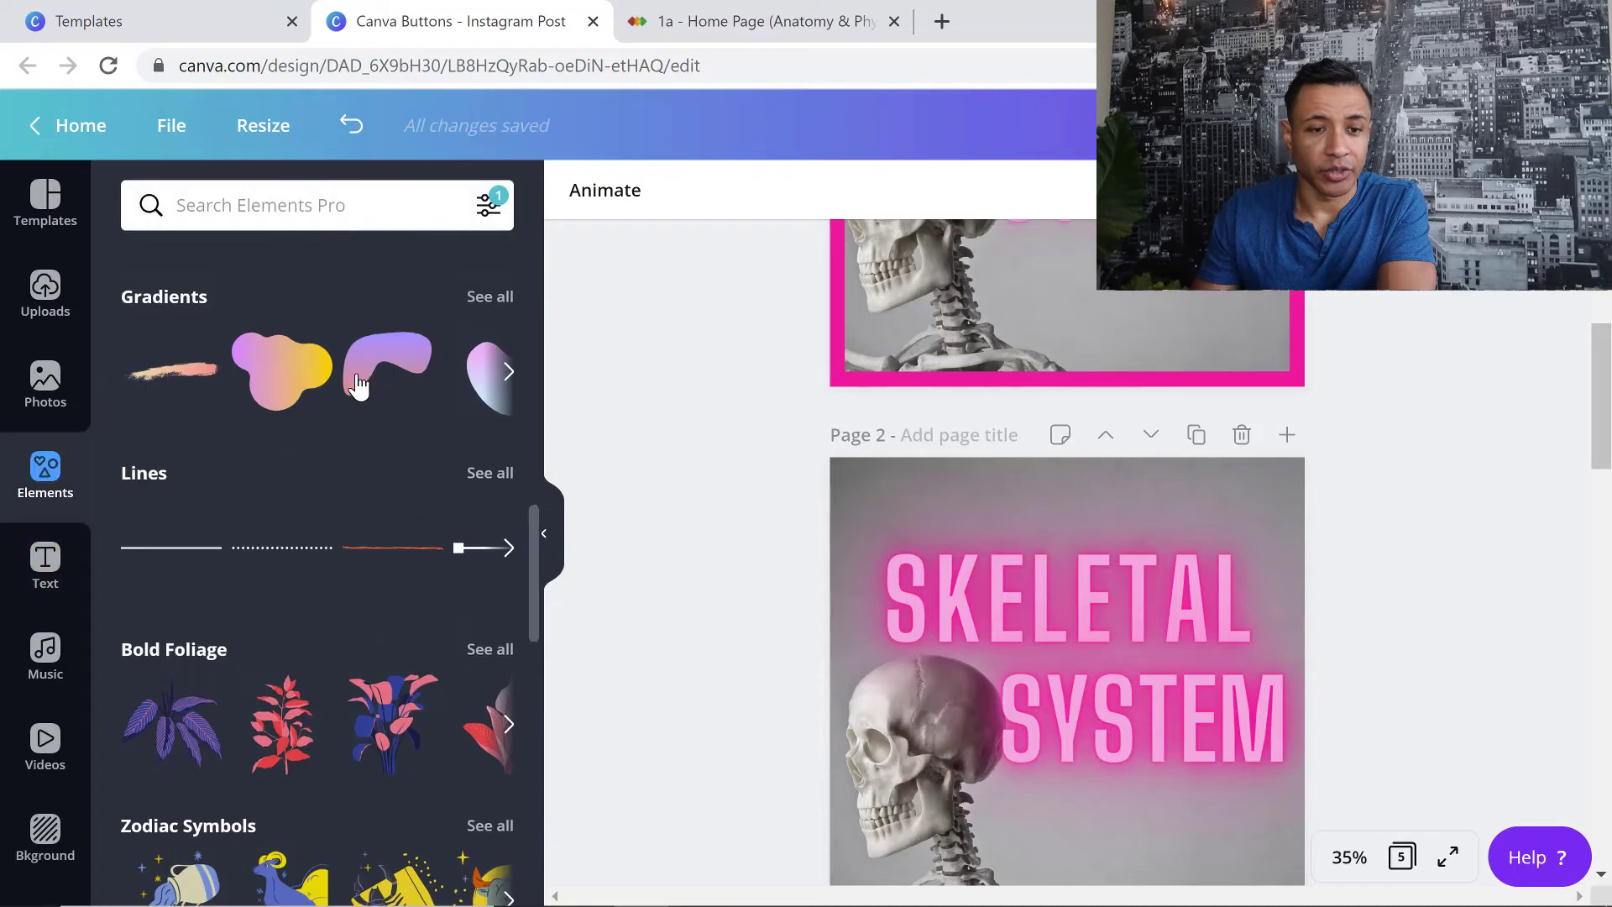
{"action": "scroll", "coordinate": [292, 693], "scroll_direction": "down", "scroll_amount": 3}
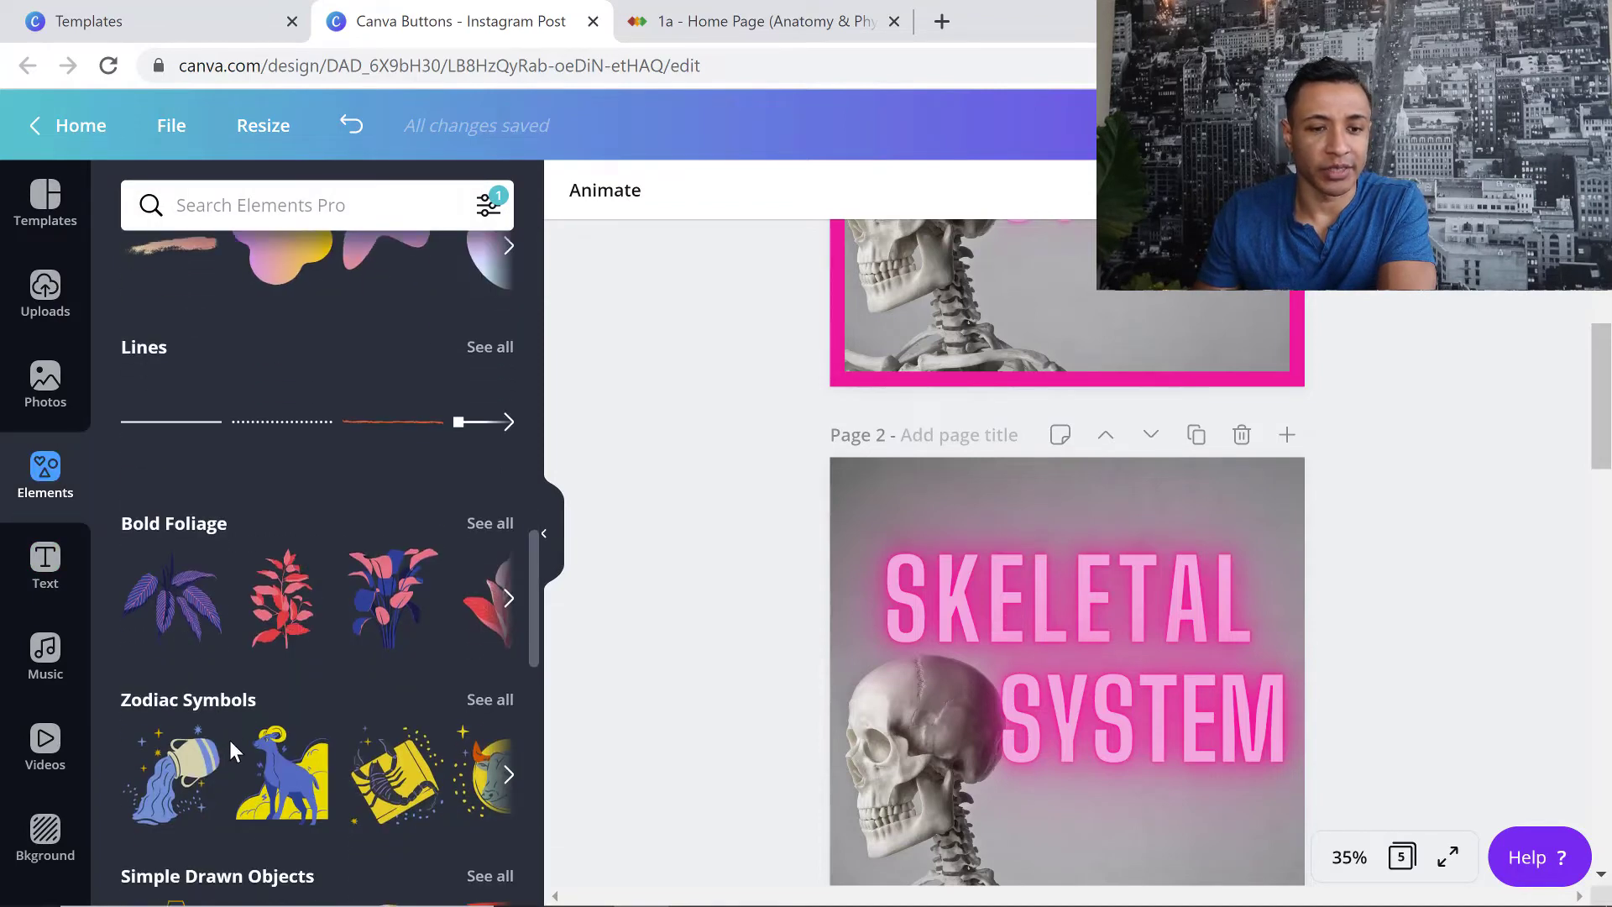
{"action": "scroll", "coordinate": [261, 743], "scroll_direction": "up", "scroll_amount": 9}
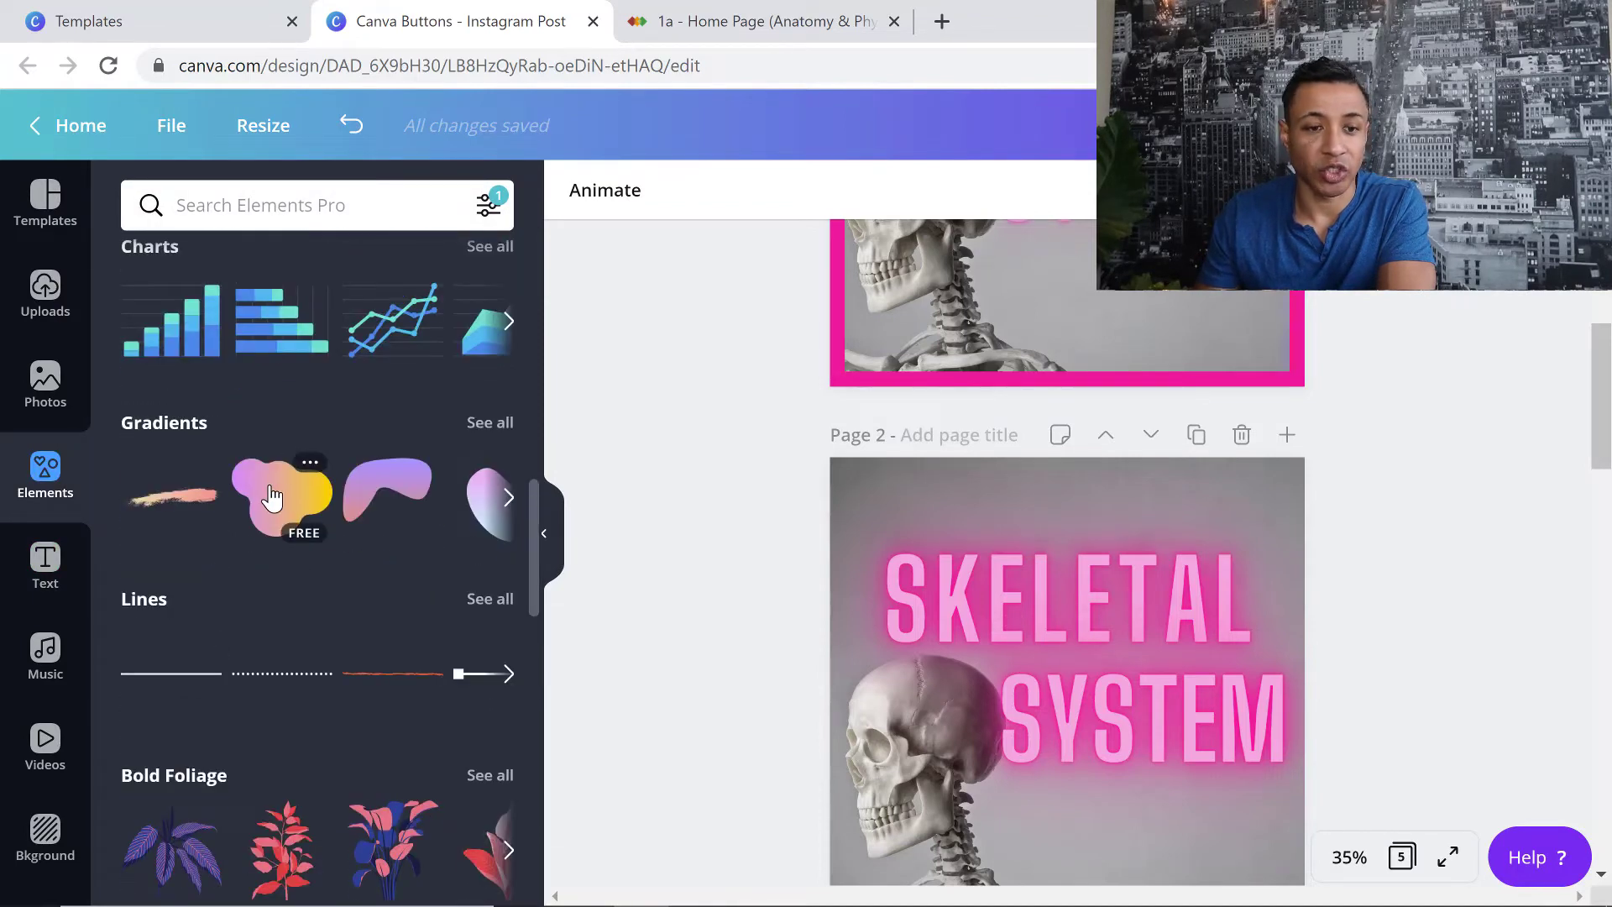
{"action": "scroll", "coordinate": [274, 504], "scroll_direction": "up", "scroll_amount": 11}
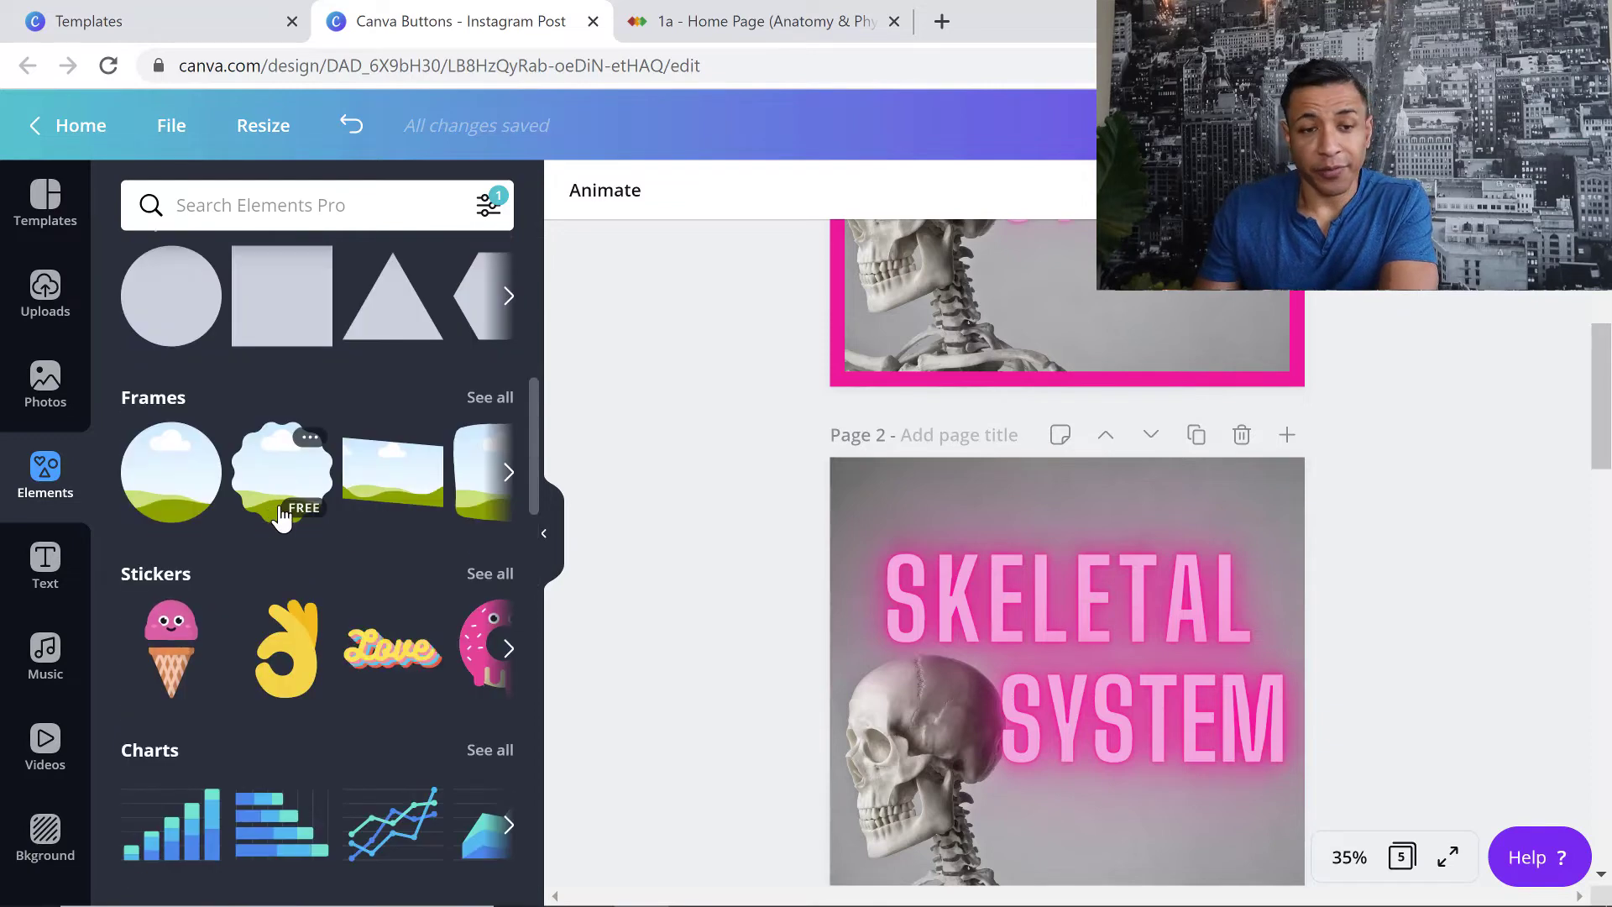
{"action": "scroll", "coordinate": [279, 496], "scroll_direction": "up", "scroll_amount": 15}
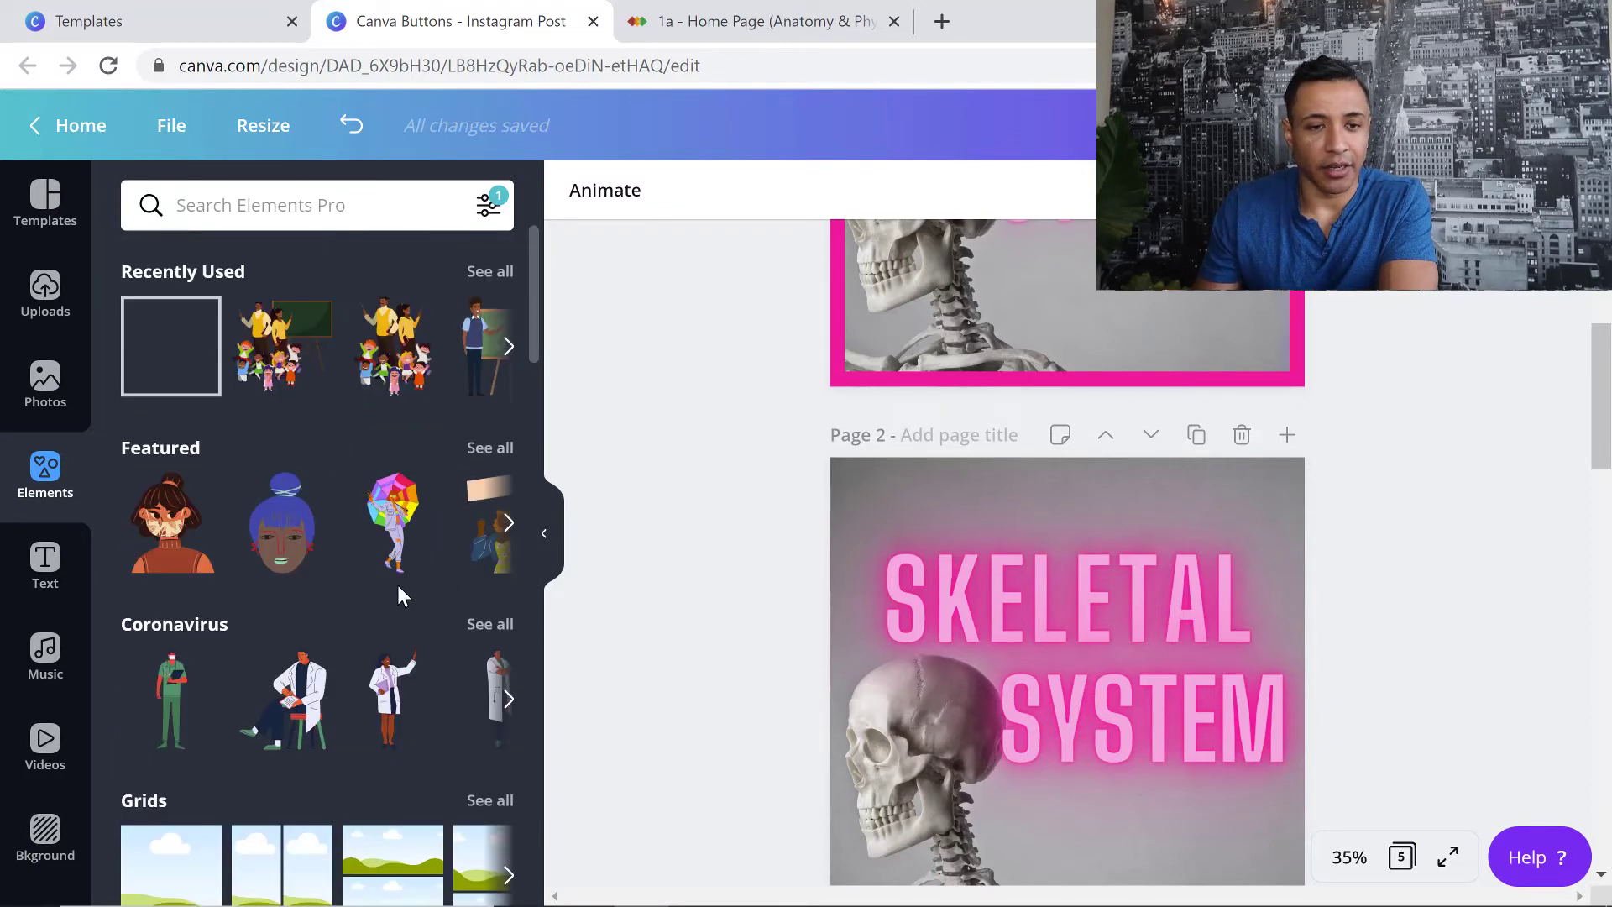
{"action": "left_click", "coordinate": [166, 357]}
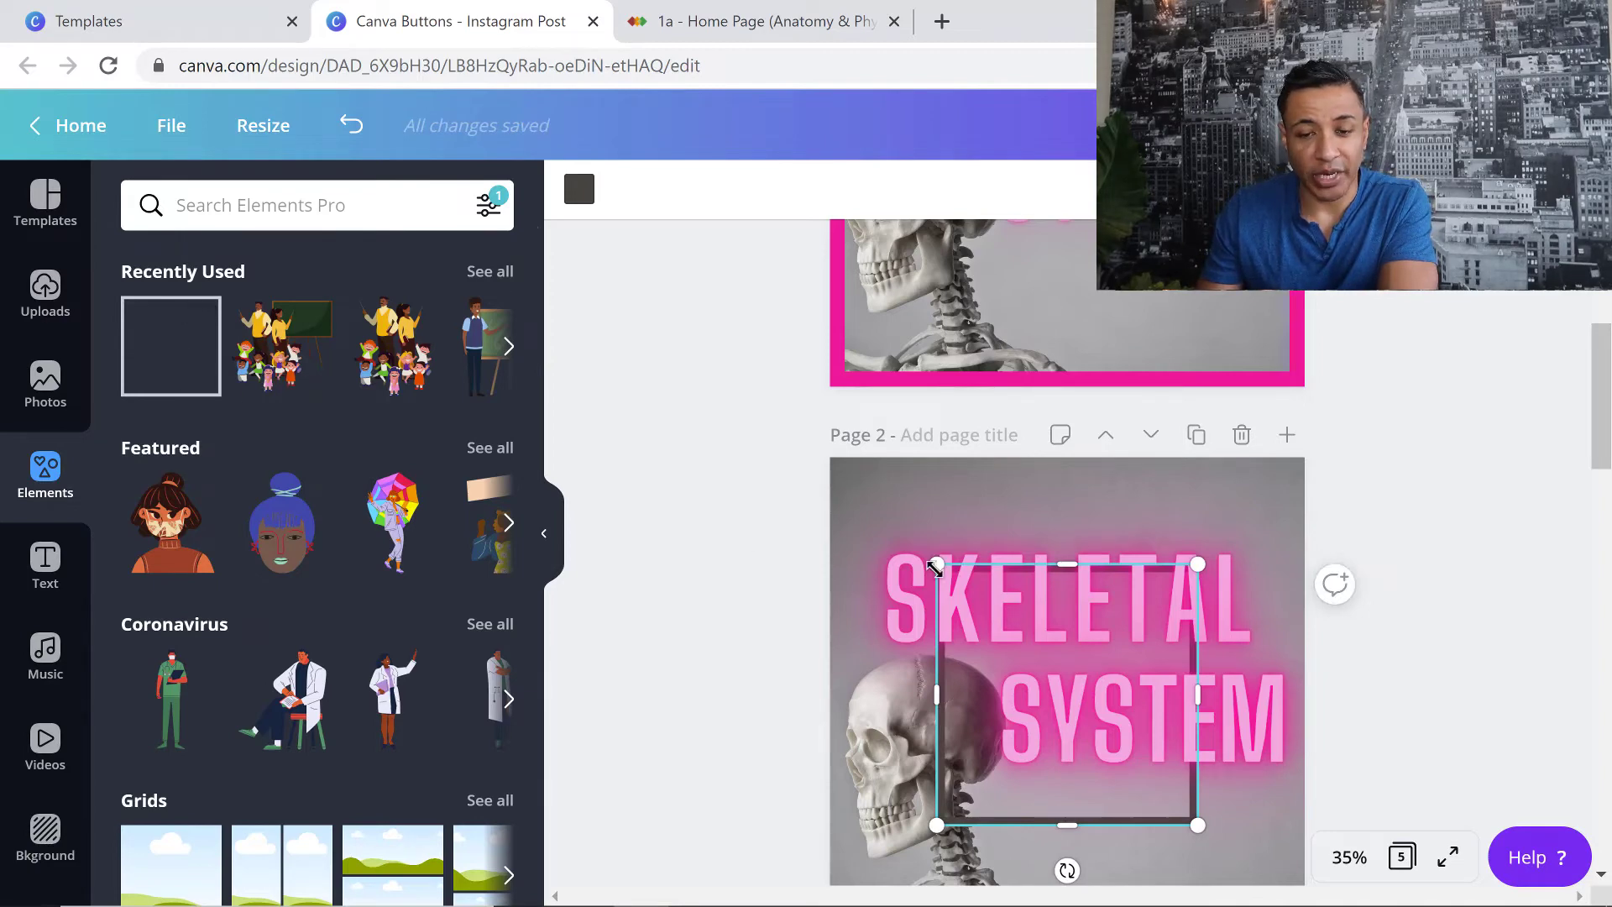
- Enlarge the square outline to the edges of page 2 as a border and recolor it with the document's pink
{"action": "left_click_drag", "start_coordinate": [838, 475], "coordinate": [820, 467]}
{"action": "scroll", "coordinate": [1193, 798], "scroll_direction": "down", "scroll_amount": 2}
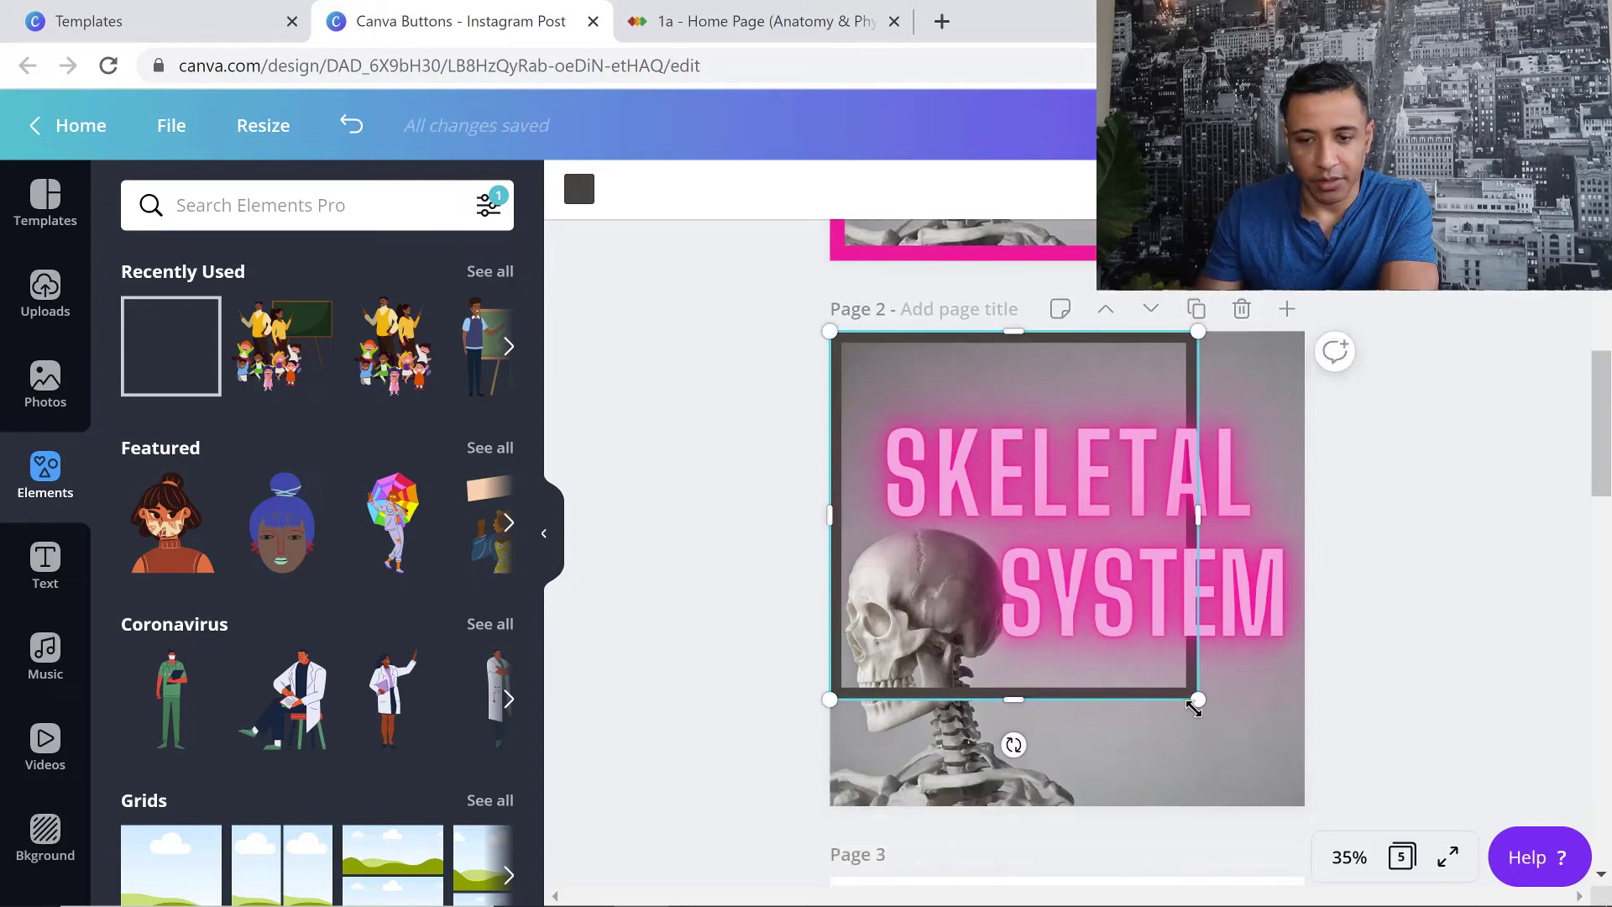
{"action": "left_click_drag", "start_coordinate": [1265, 771], "coordinate": [1307, 801]}
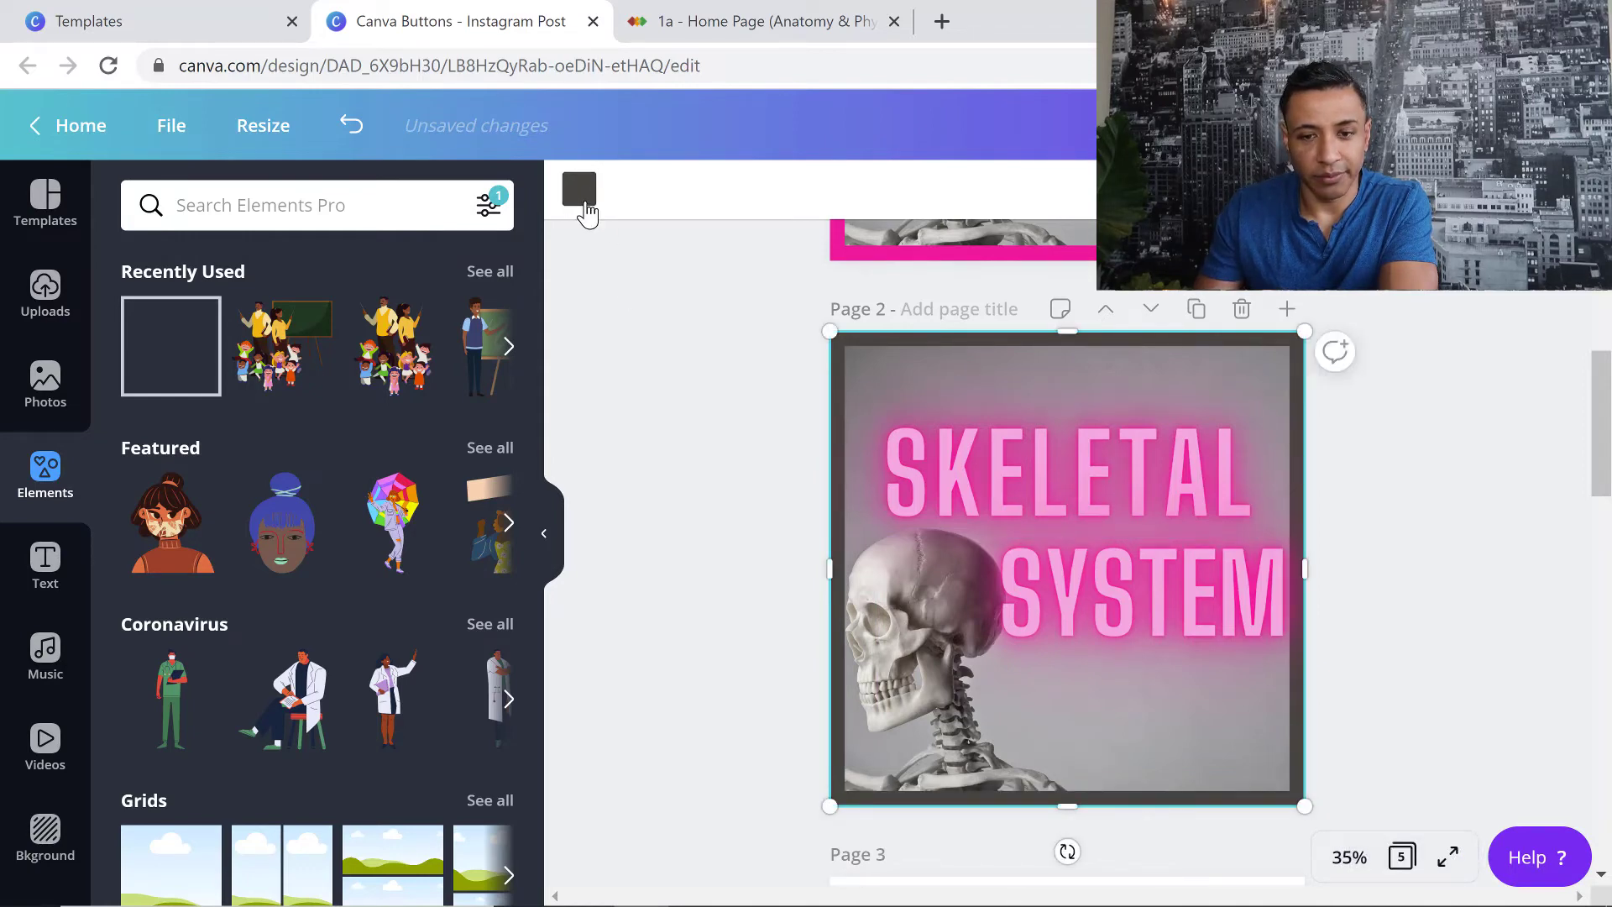
{"action": "left_click", "coordinate": [583, 202]}
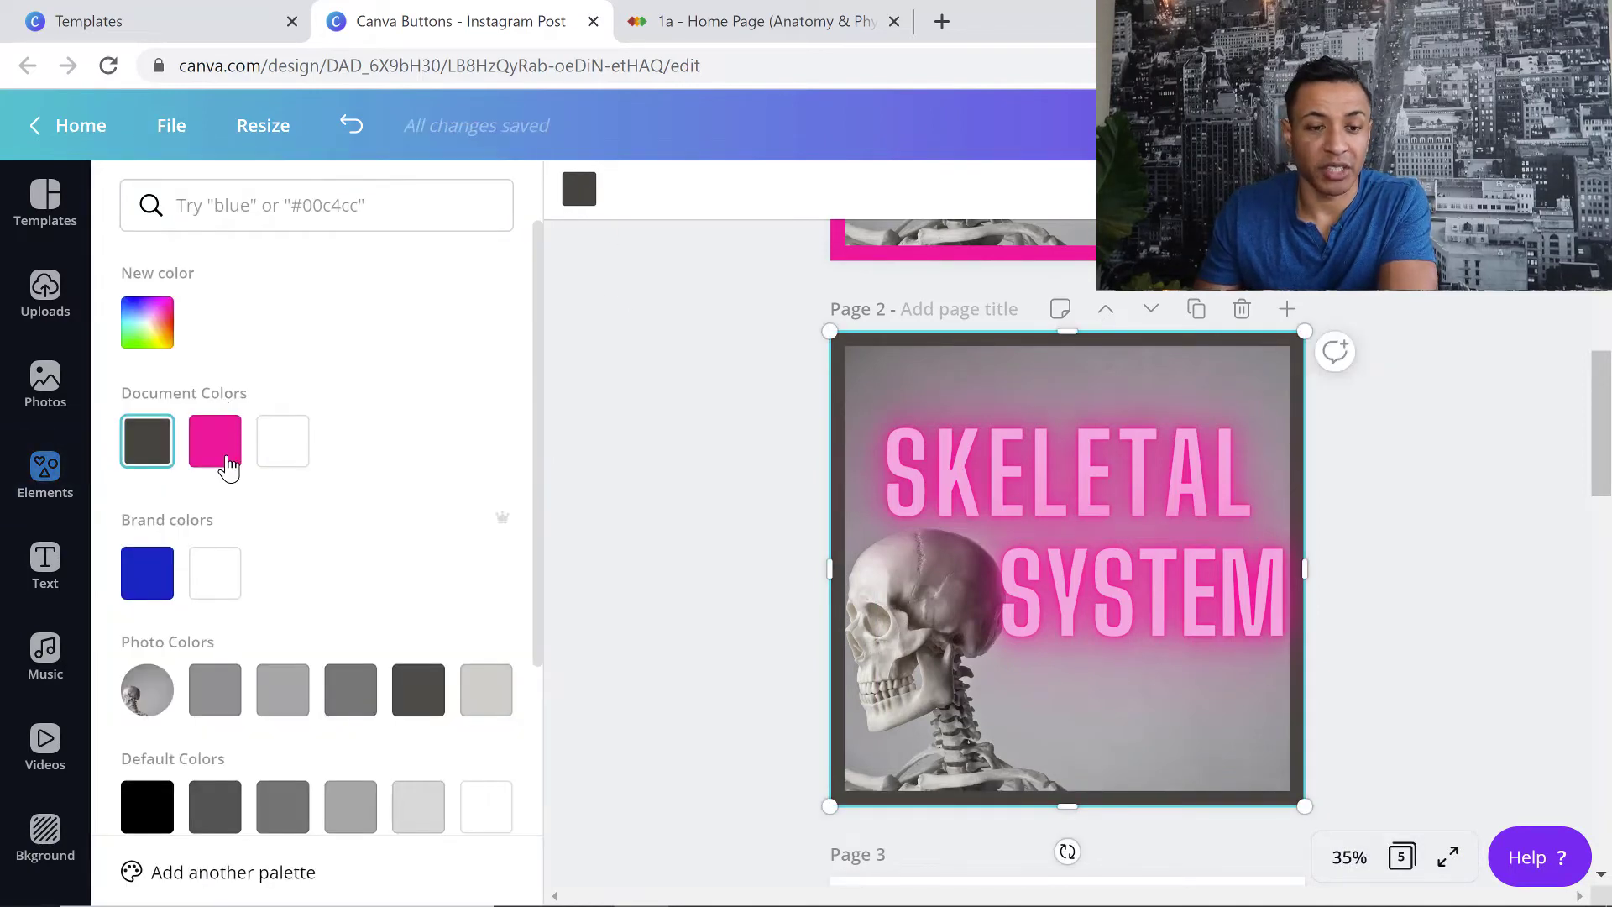
{"action": "left_click", "coordinate": [215, 445]}
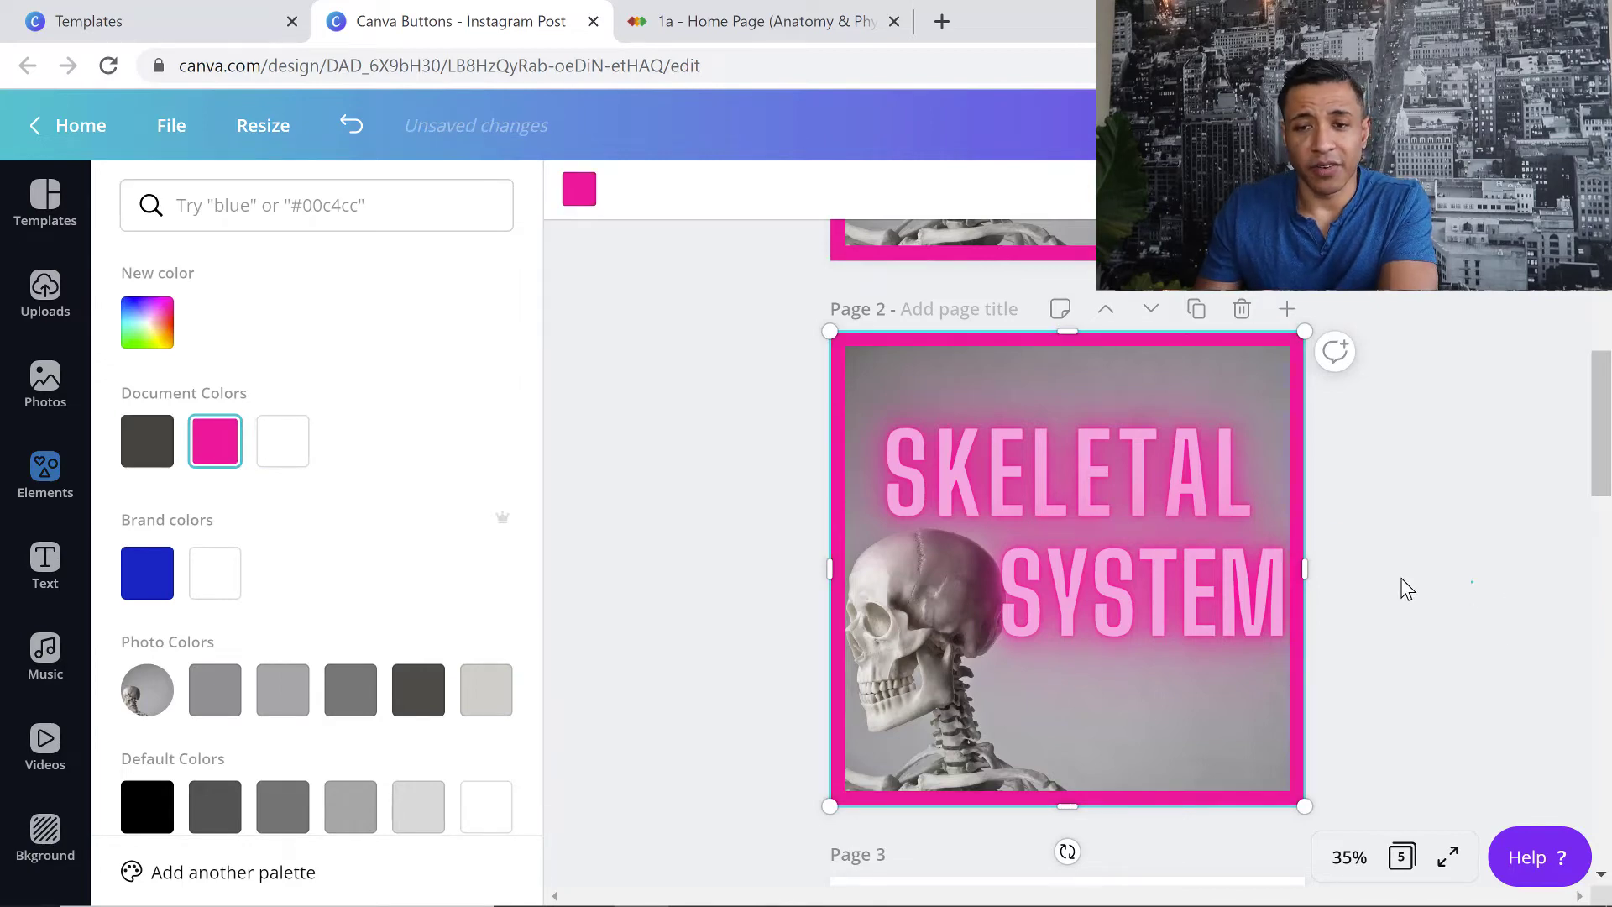
{"action": "left_click", "coordinate": [1472, 581]}
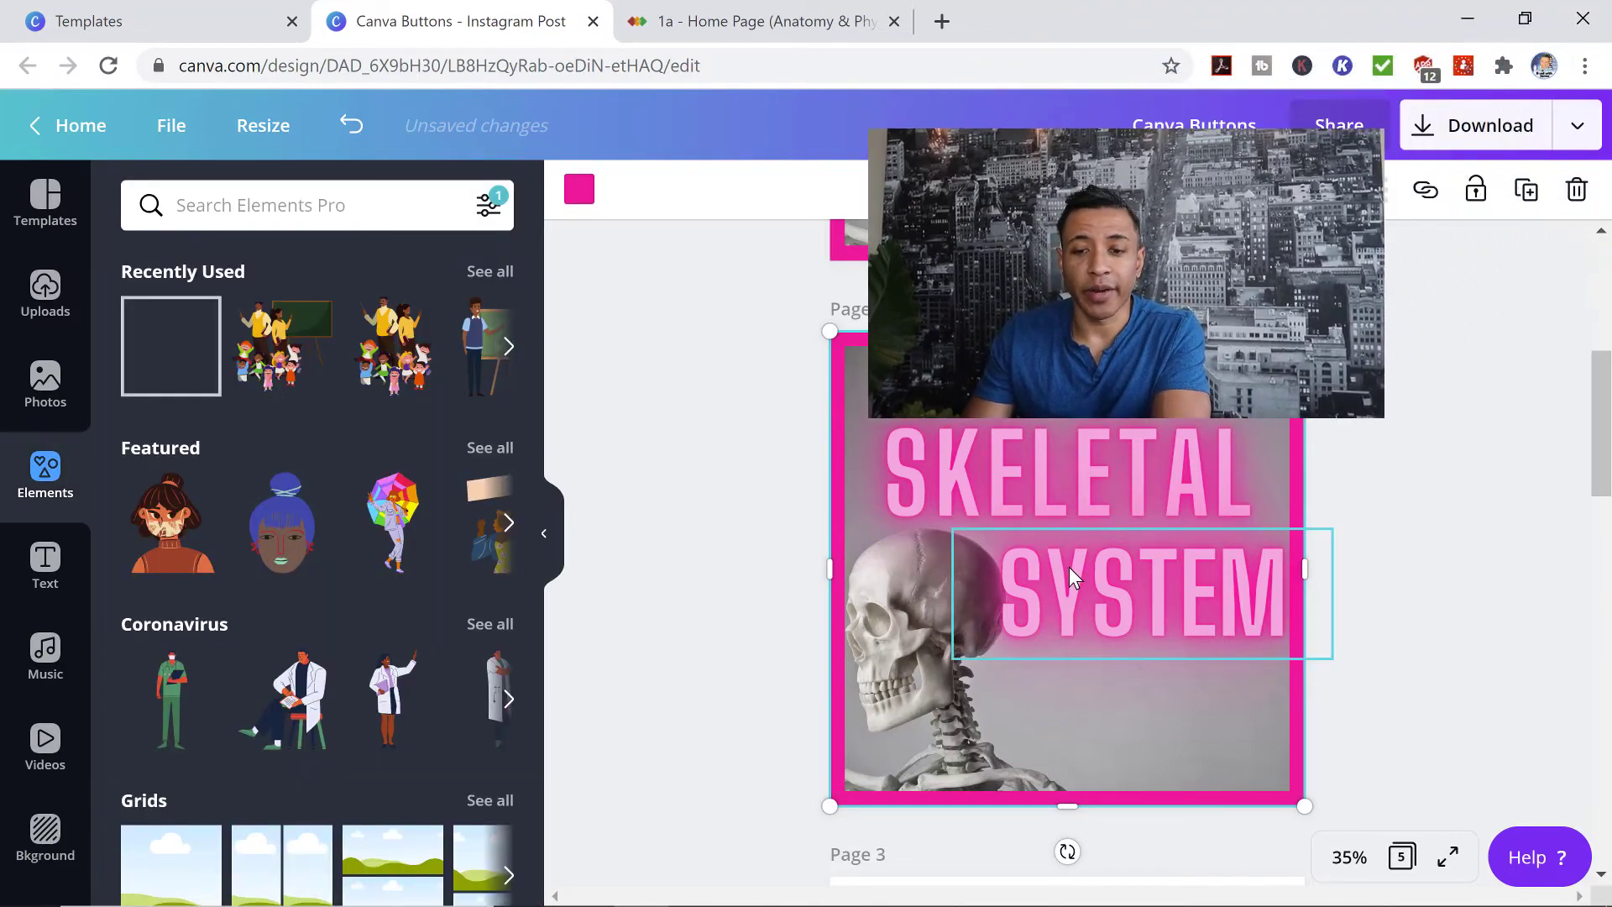
- Check how the SYSTEM text, SKELETAL text and pink border are layered on page 2, including the border's forward and backward options
{"action": "left_click", "coordinate": [1070, 567]}
{"action": "left_click", "coordinate": [1010, 453]}
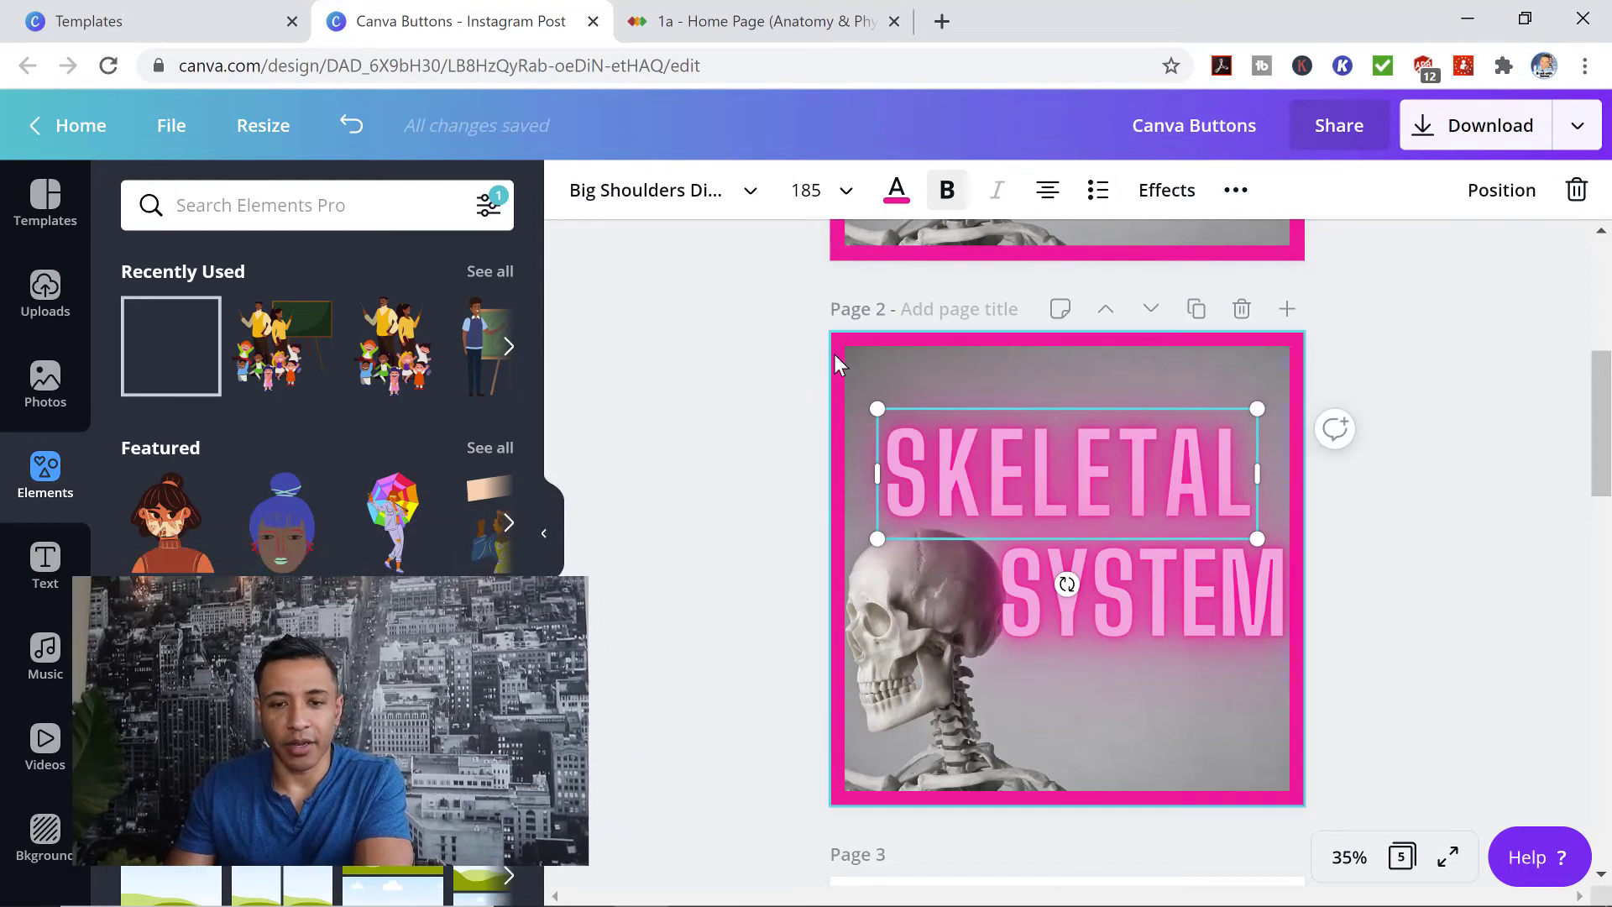
{"action": "left_click", "coordinate": [834, 355]}
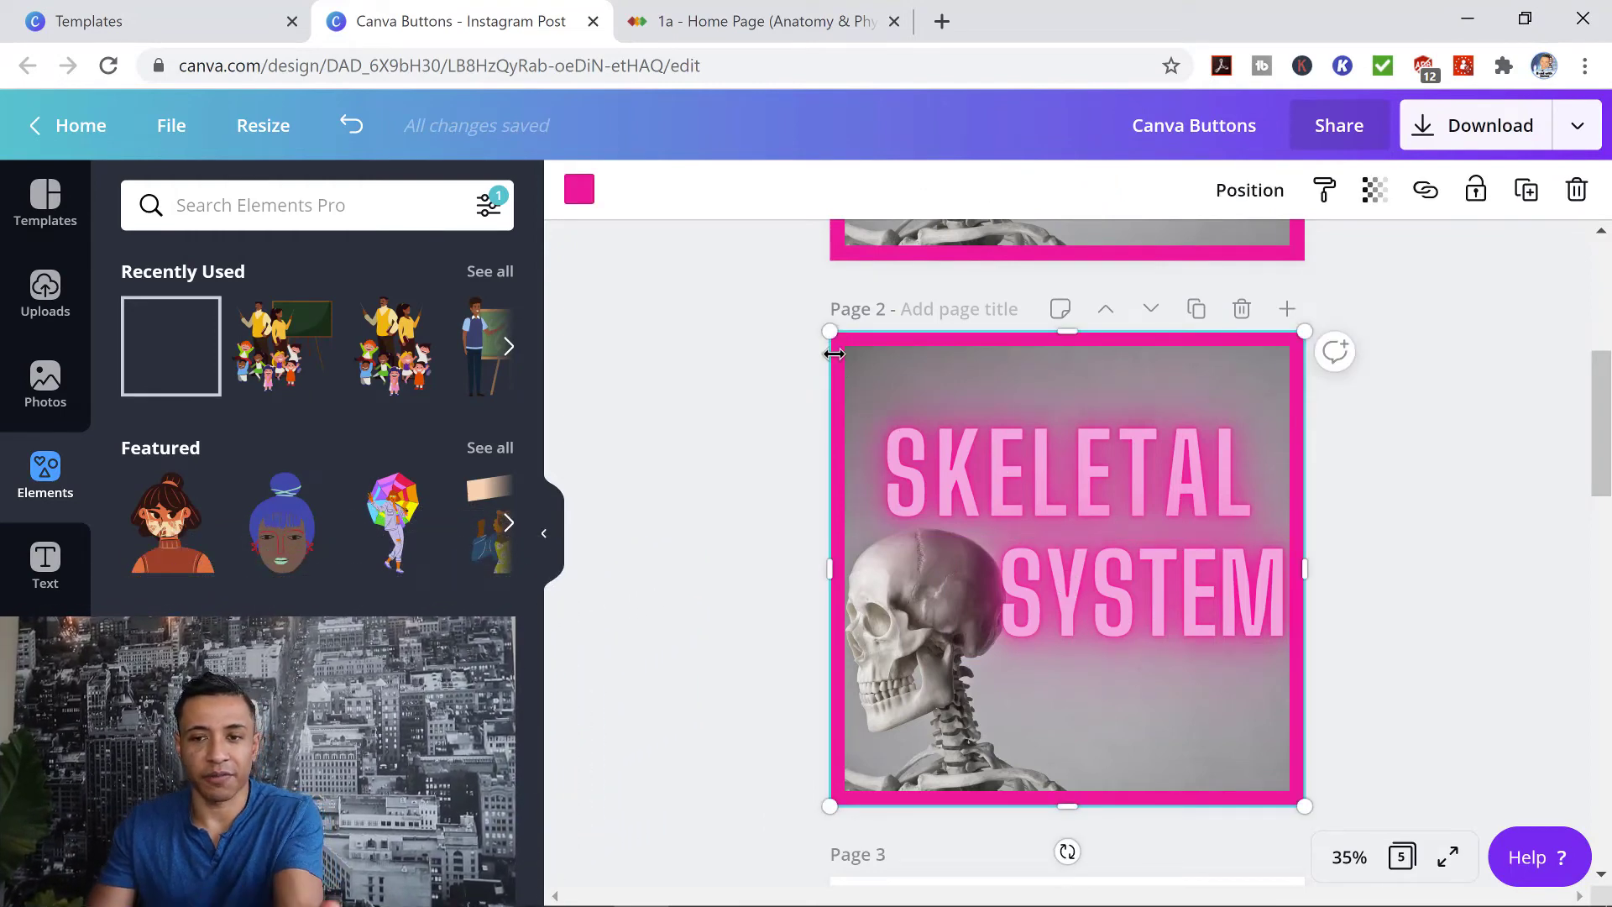
{"action": "left_click", "coordinate": [1242, 201]}
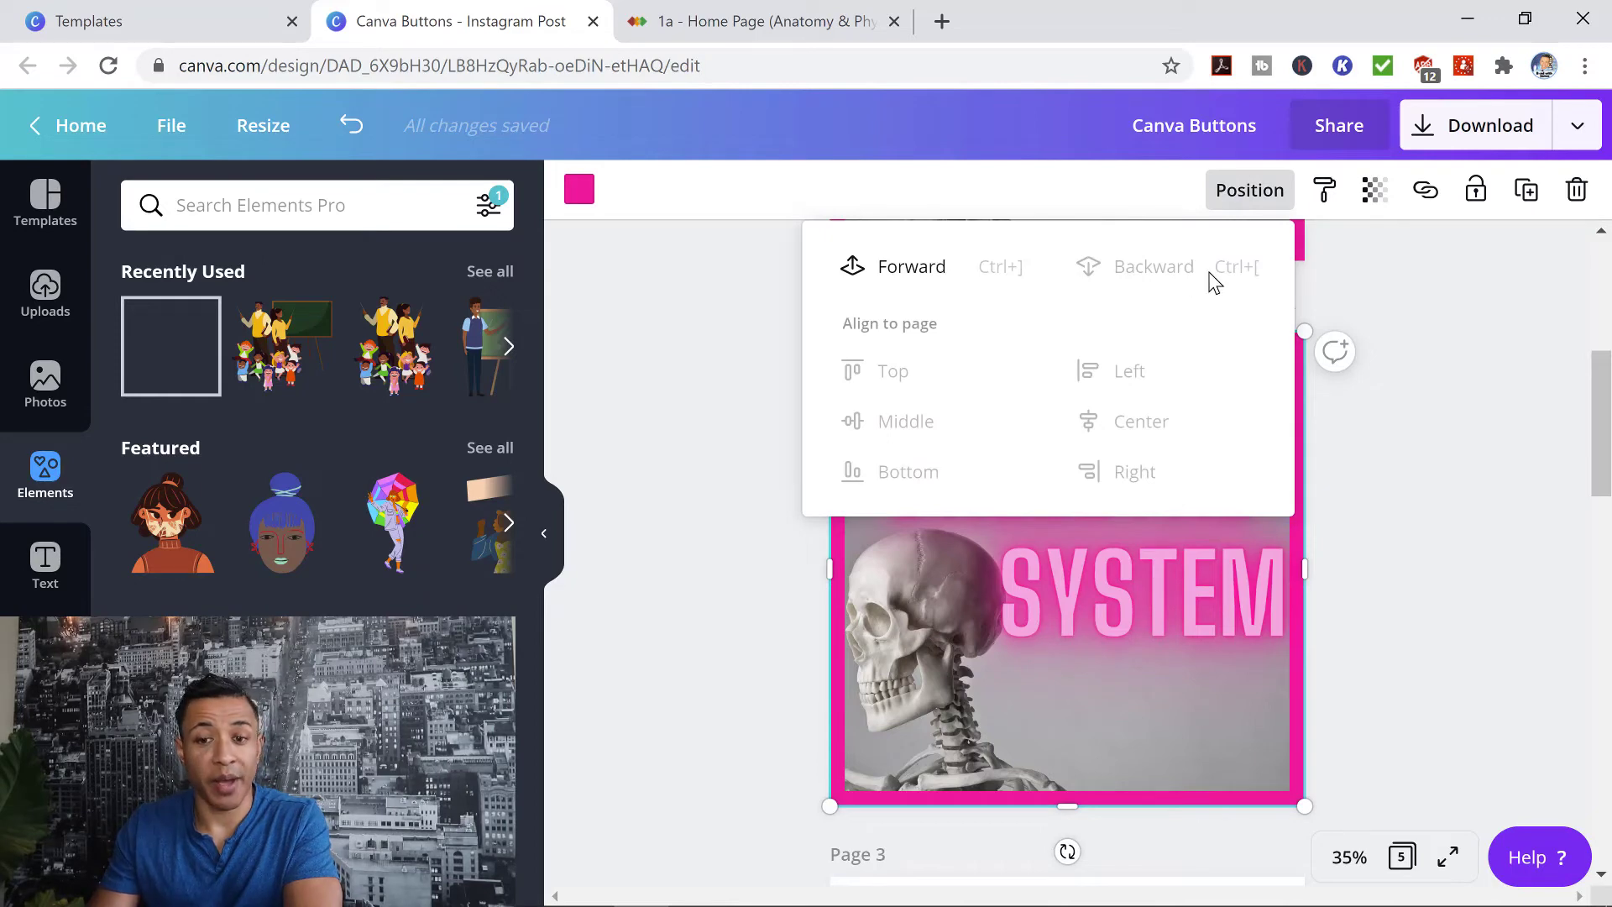
{"action": "left_click", "coordinate": [722, 462]}
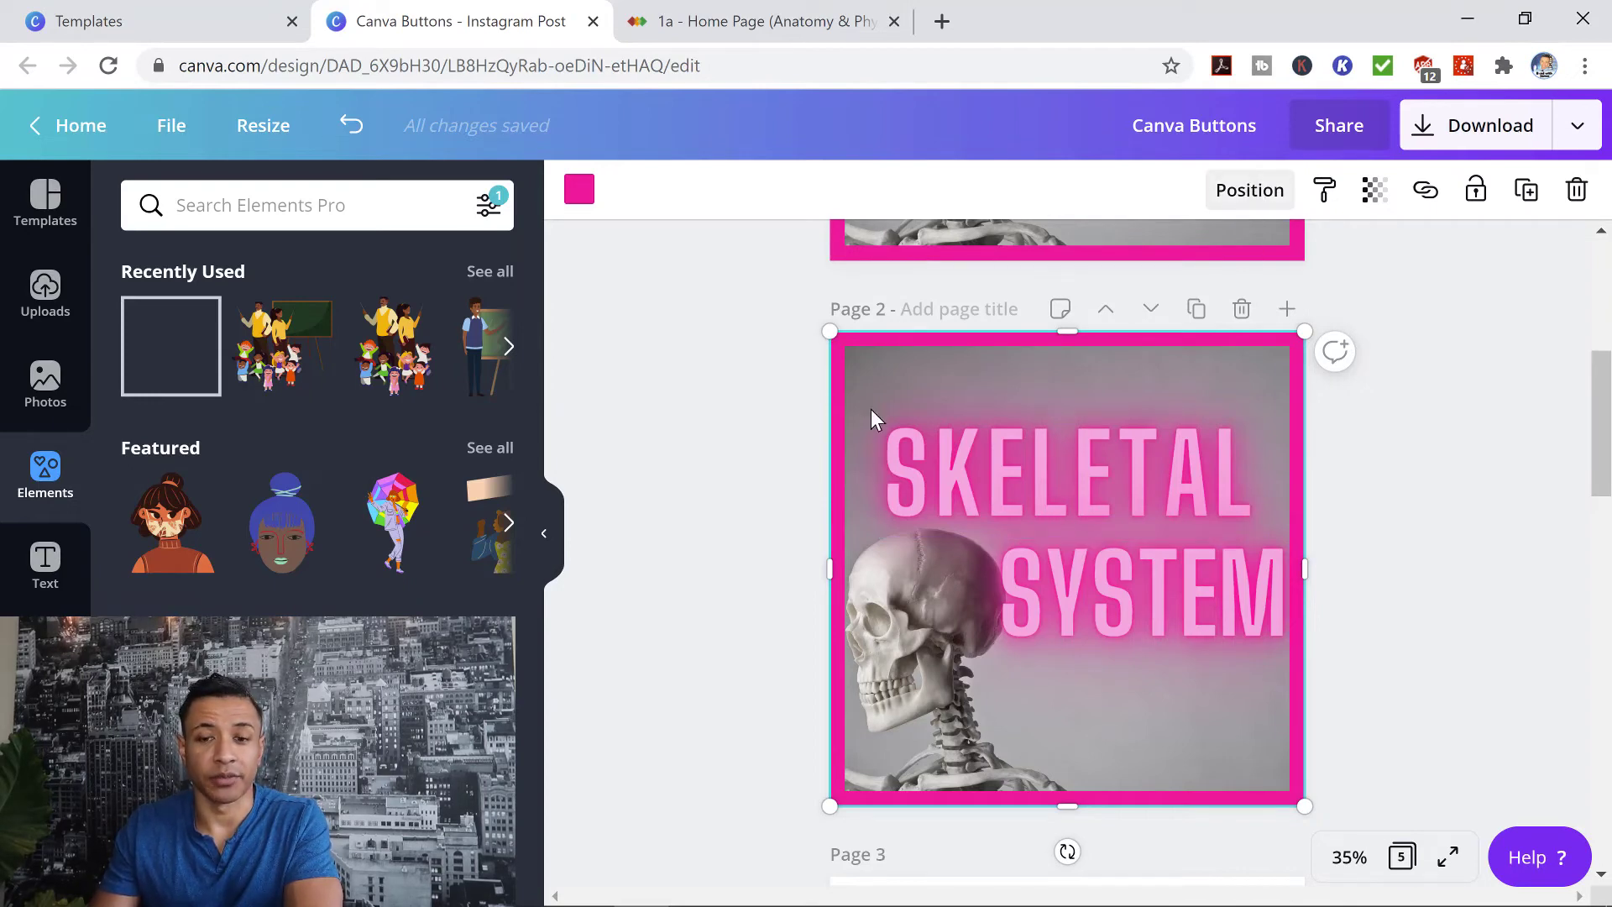
{"action": "left_click", "coordinate": [768, 430]}
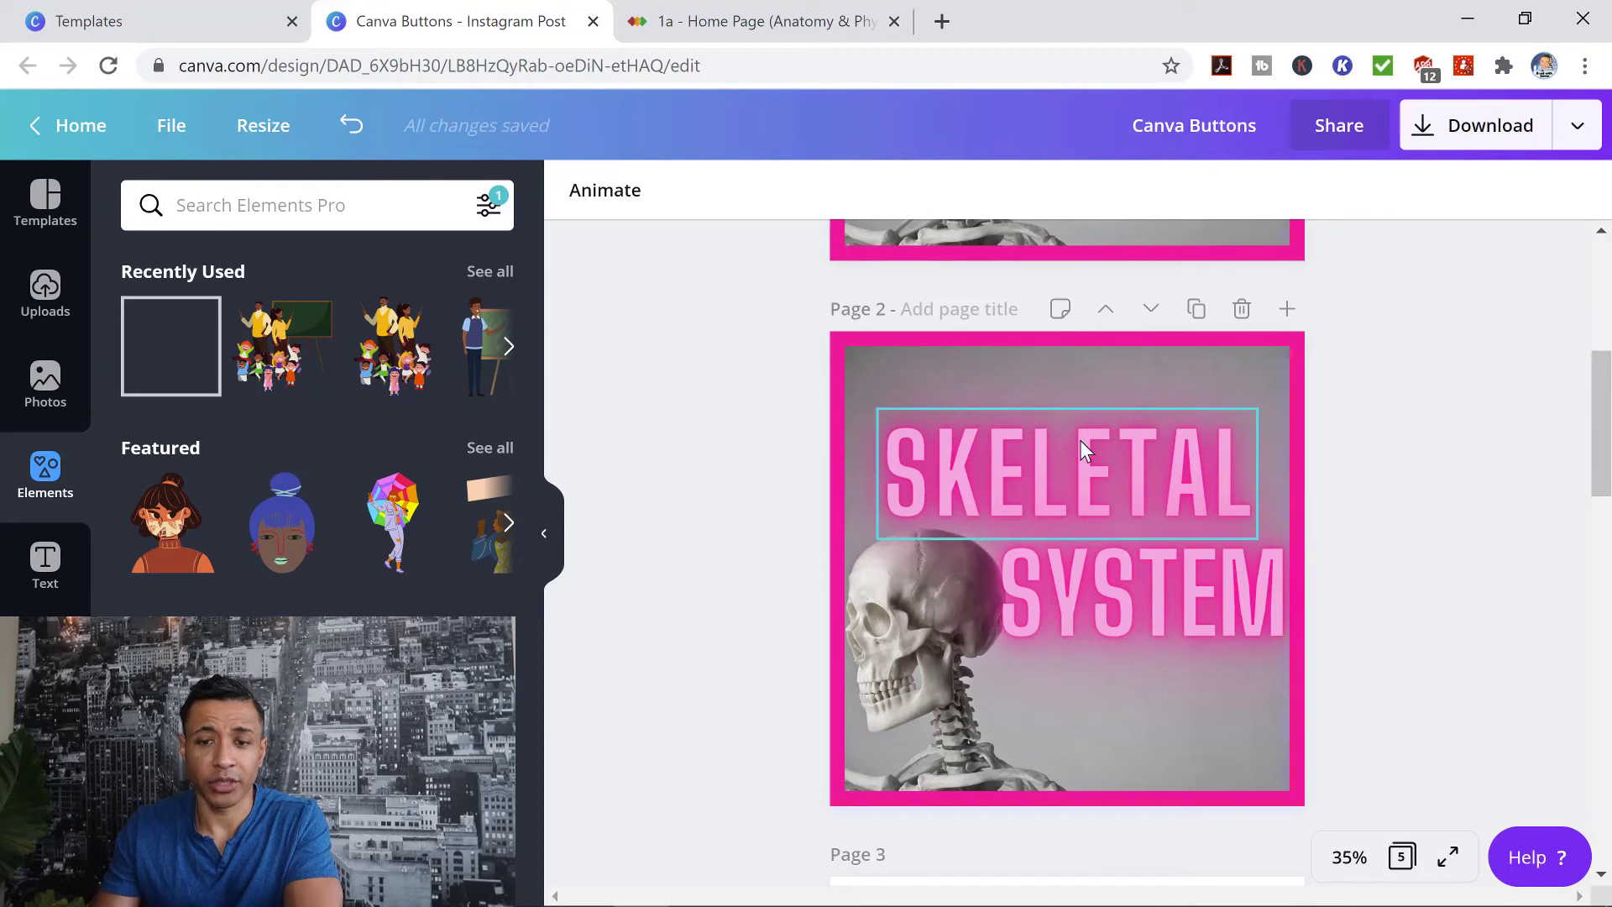
- Download only page 1 of the design as a PNG at 1x size
{"action": "scroll", "coordinate": [1161, 454], "scroll_direction": "up", "scroll_amount": 5}
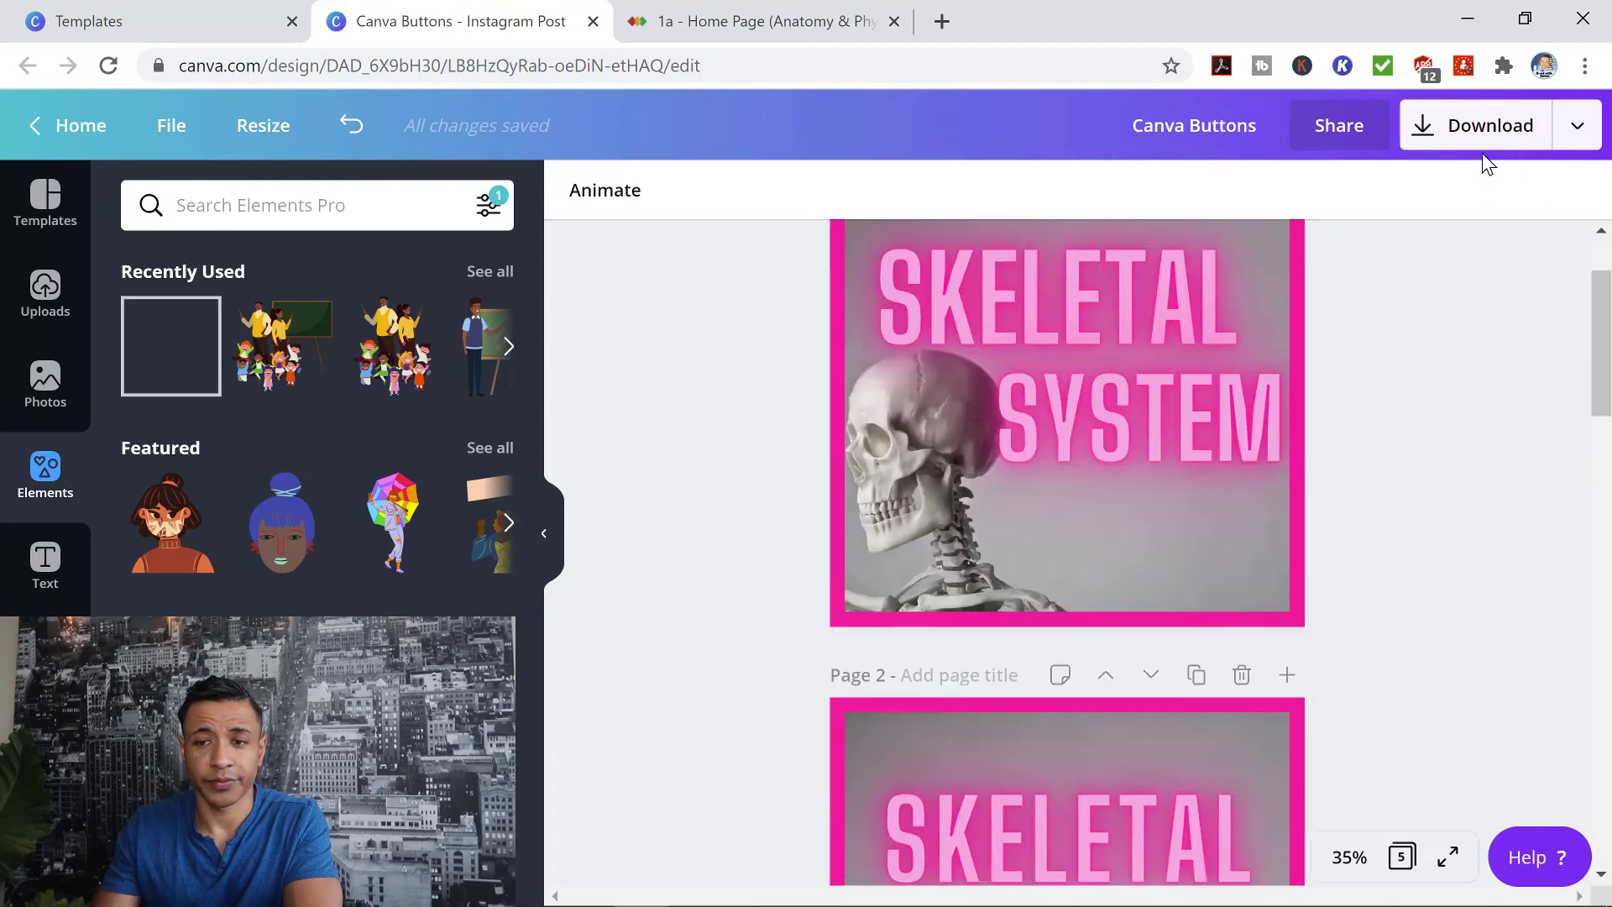
{"action": "left_click", "coordinate": [1482, 149]}
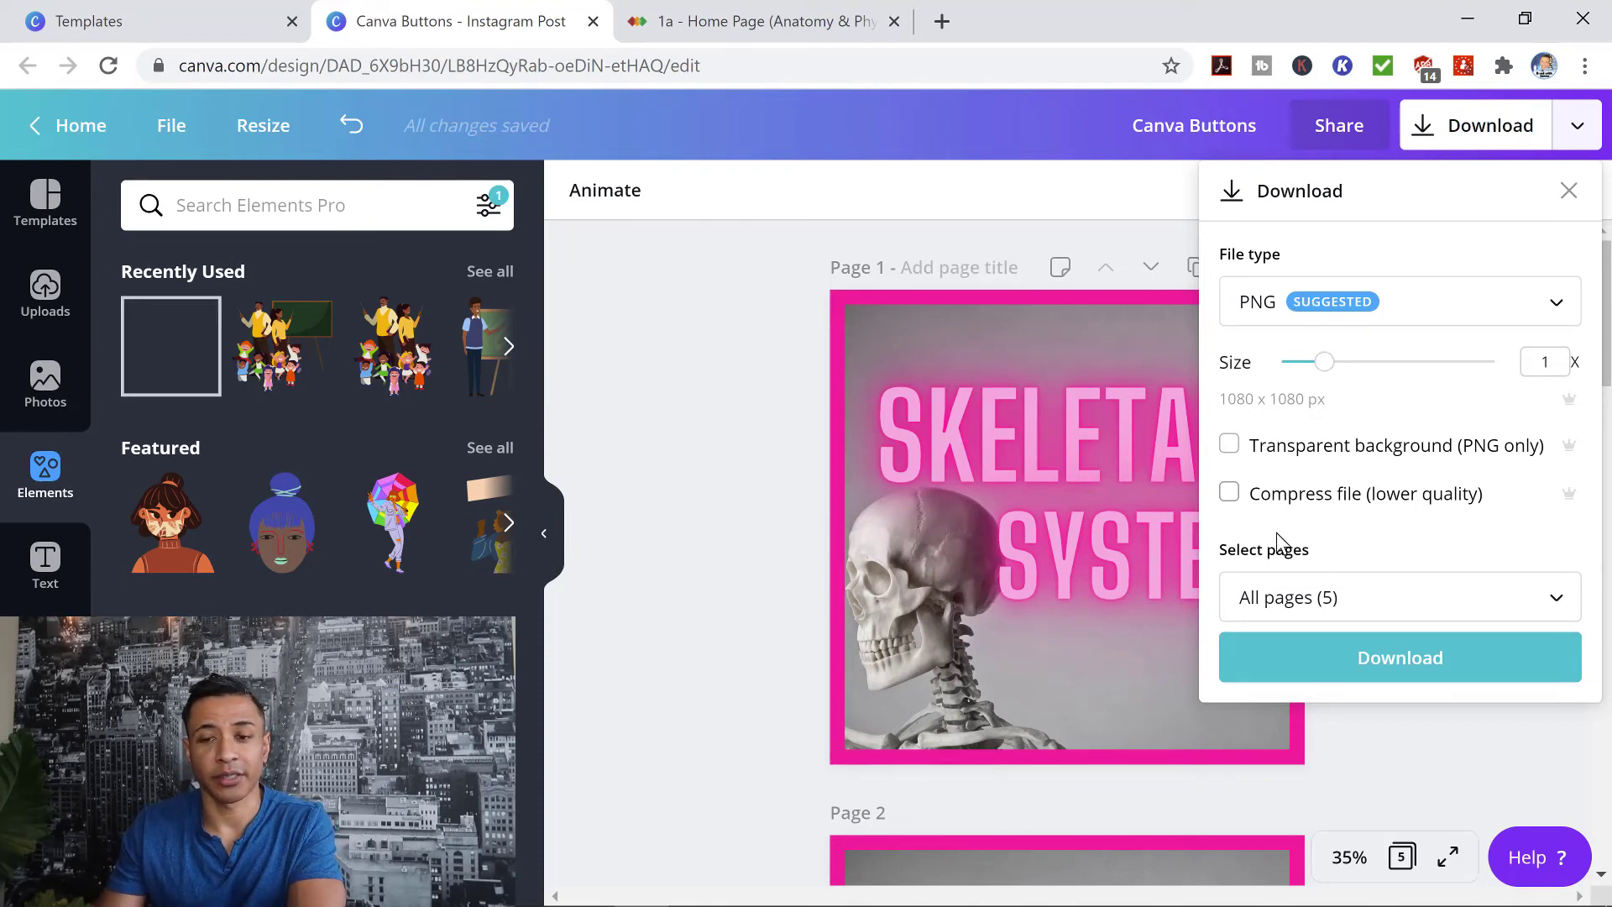
{"action": "left_click", "coordinate": [1375, 599]}
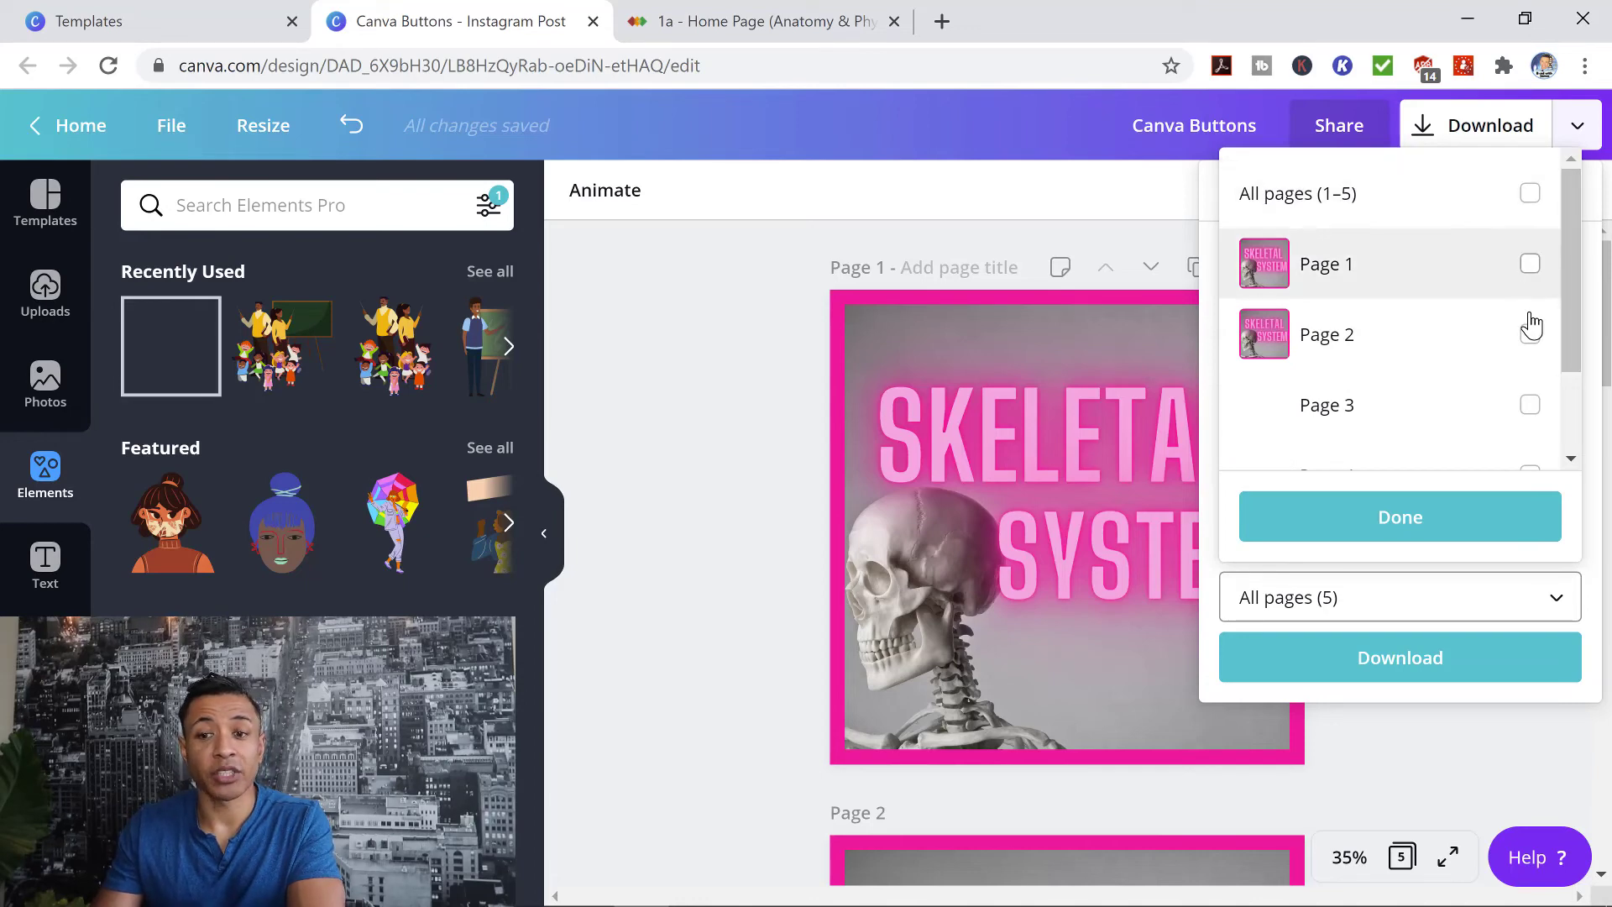
{"action": "left_click", "coordinate": [1530, 265]}
{"action": "left_click", "coordinate": [1421, 517]}
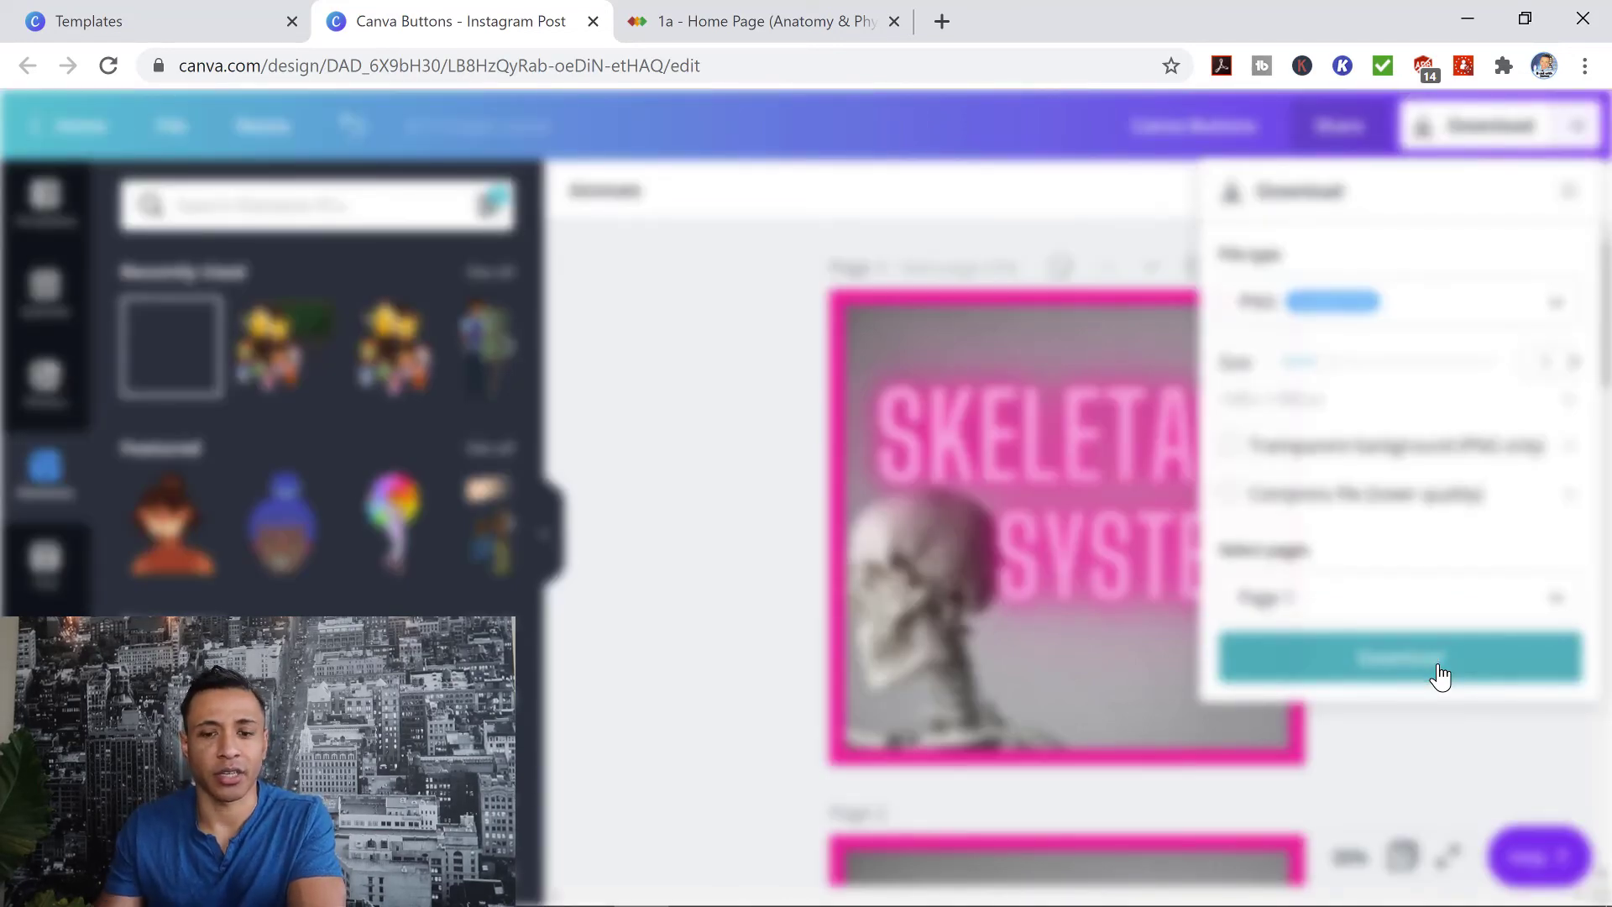
{"action": "left_click", "coordinate": [1439, 671]}
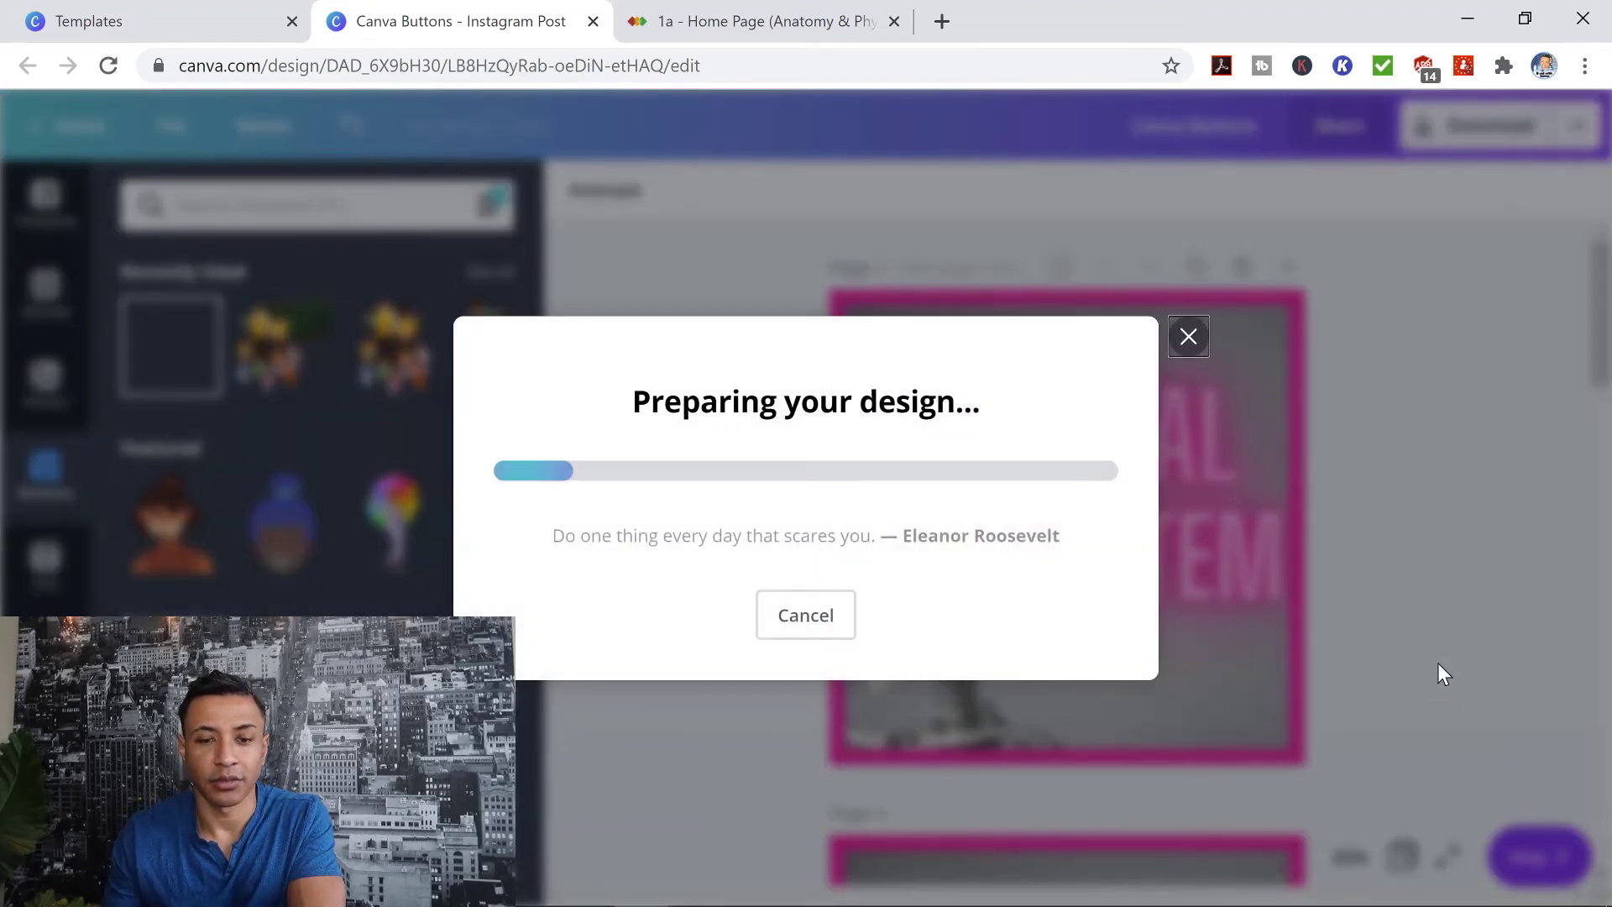